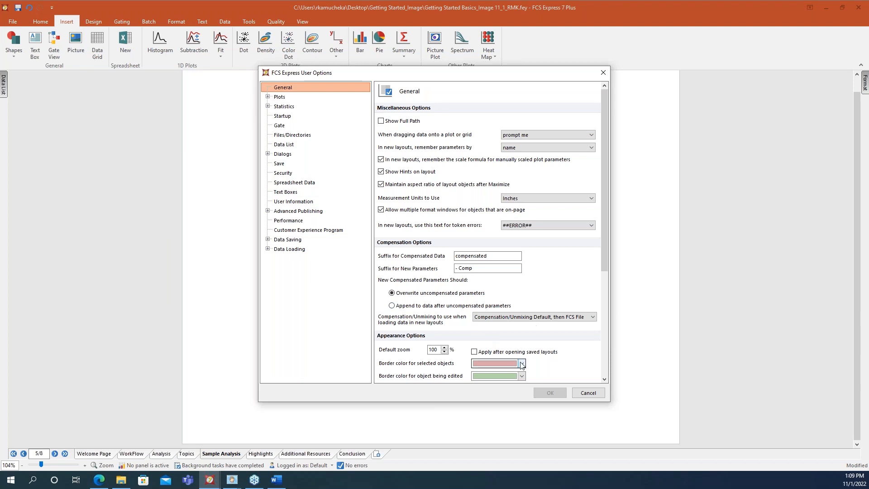
Close the user options without changes and review the clipboard, alignment, insertion and page layout commands.
click(589, 393)
click(43, 22)
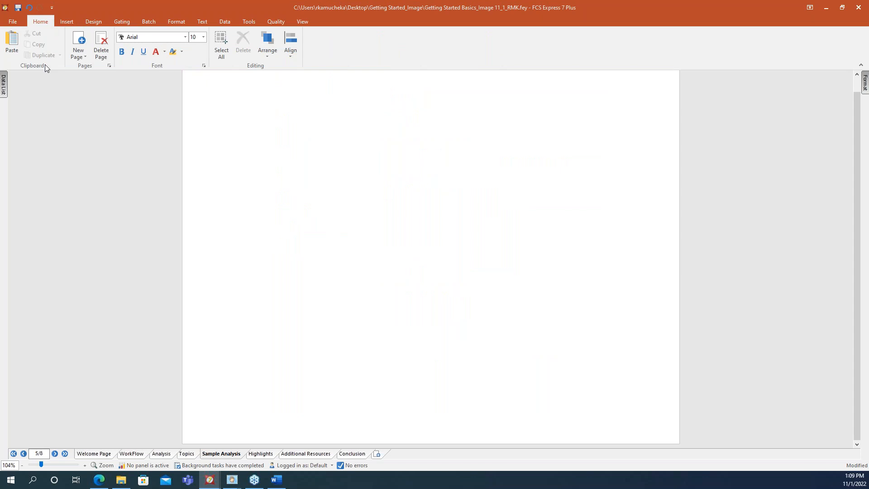
click(282, 55)
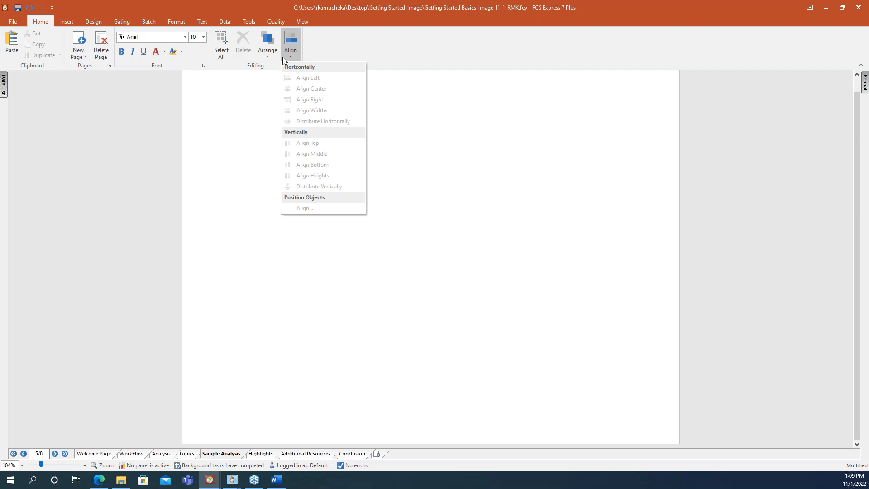
click(70, 22)
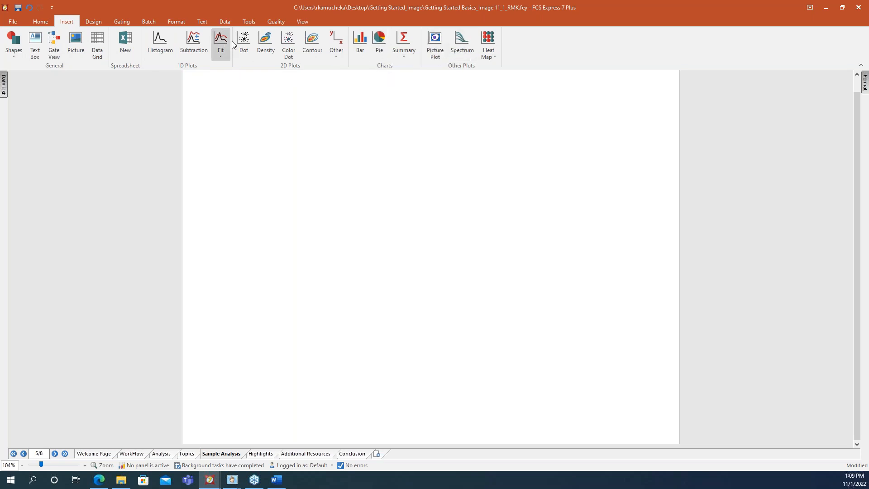
click(95, 22)
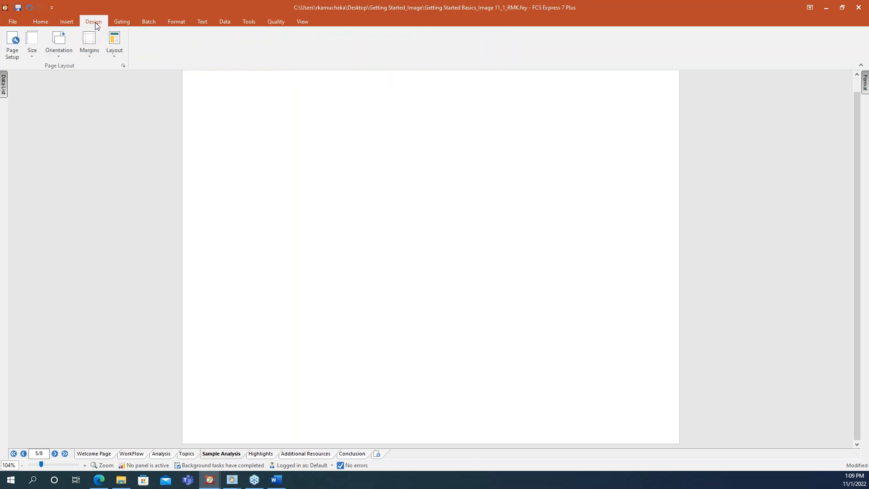
click(118, 56)
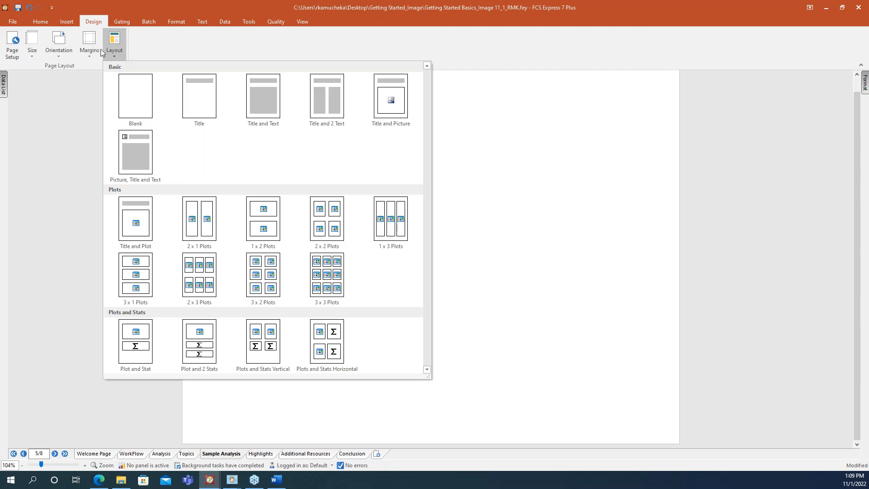
click(61, 51)
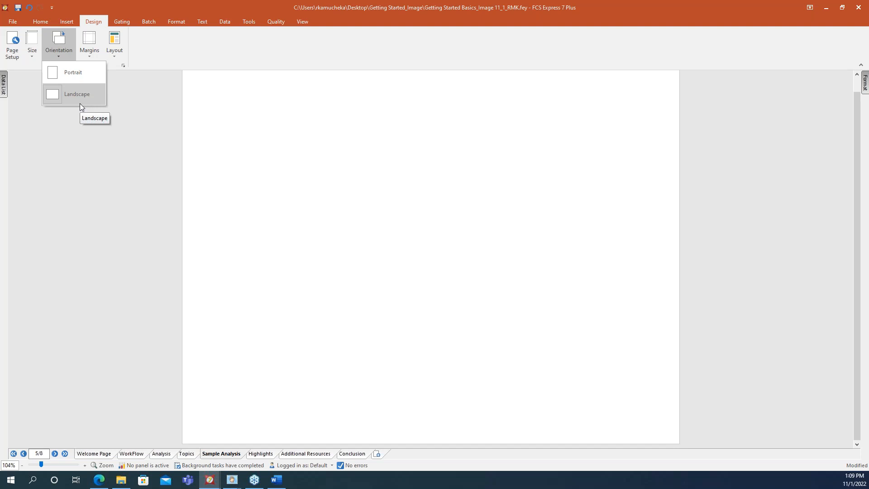
Review the gate creation tools and the available batch processing actions.
click(122, 22)
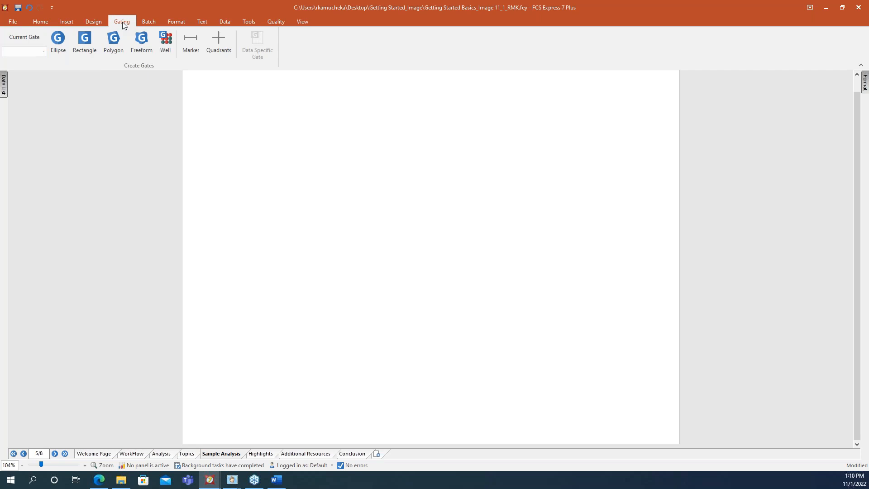
click(146, 23)
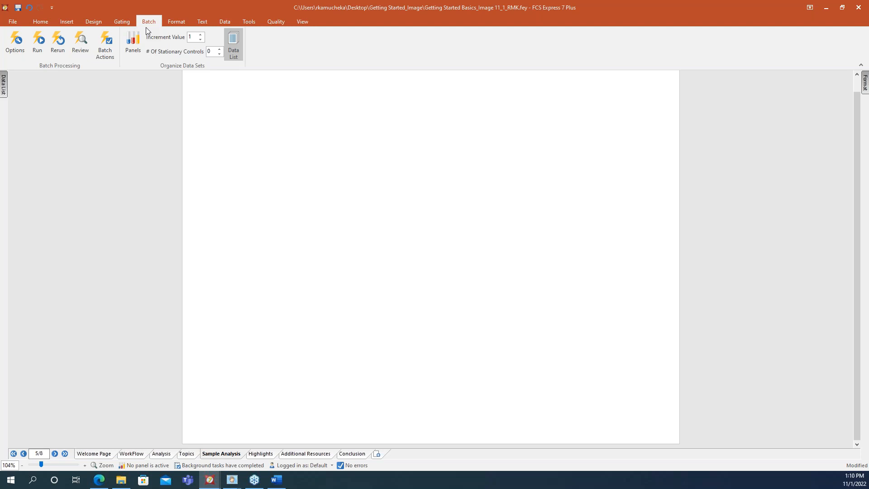
click(107, 45)
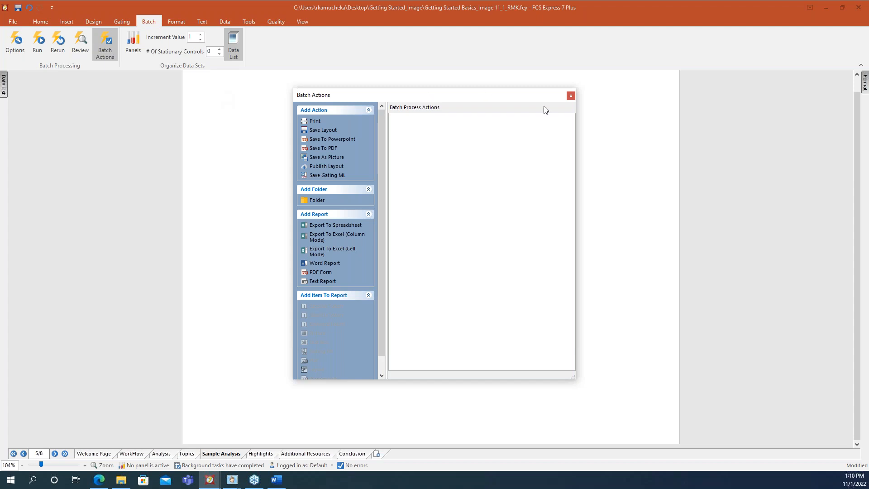
click(571, 95)
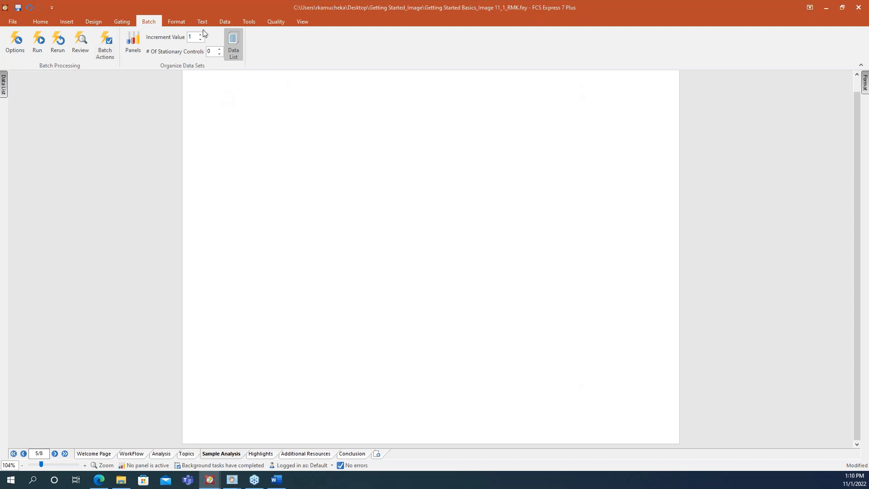
Review the commands available for formatting, text, data, tools, quality and view.
click(178, 23)
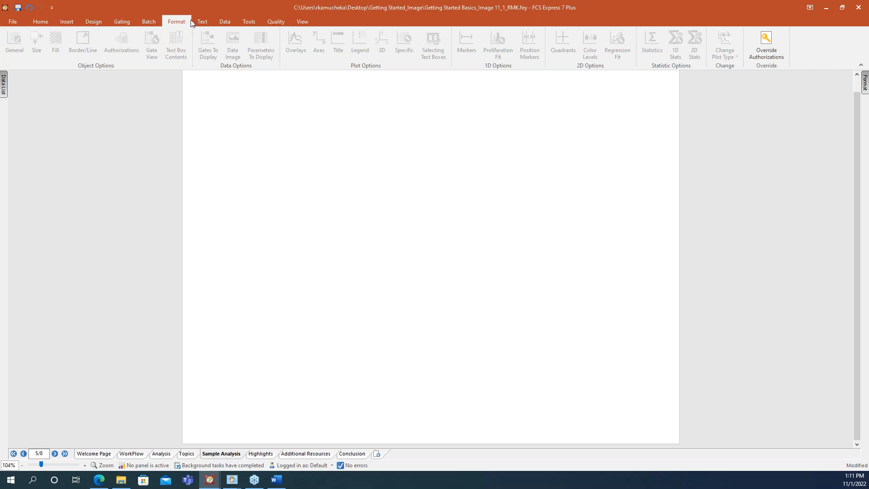
click(206, 24)
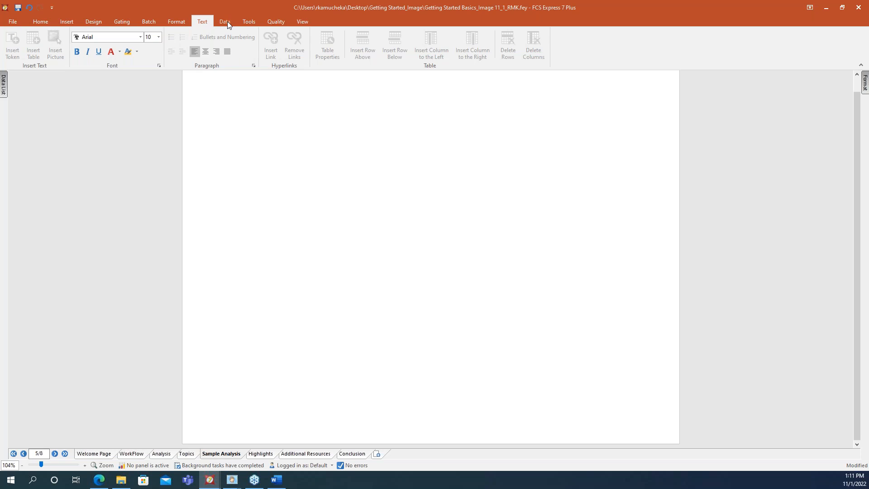
click(228, 21)
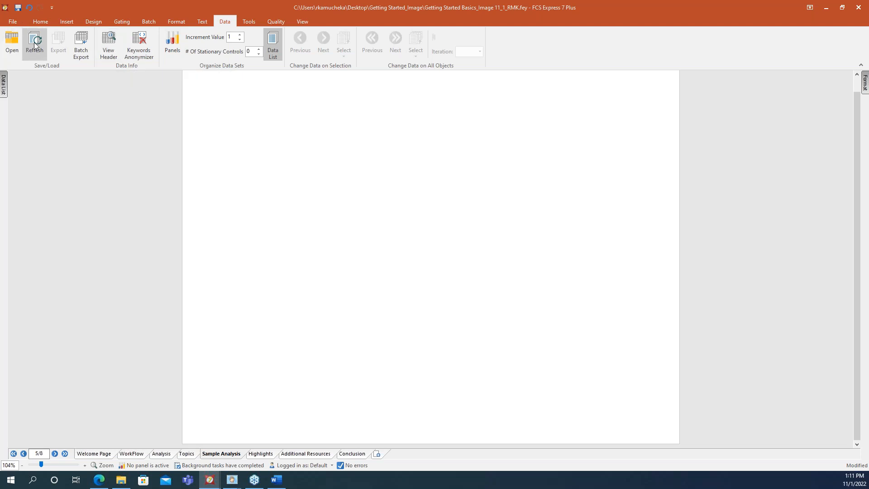
click(248, 23)
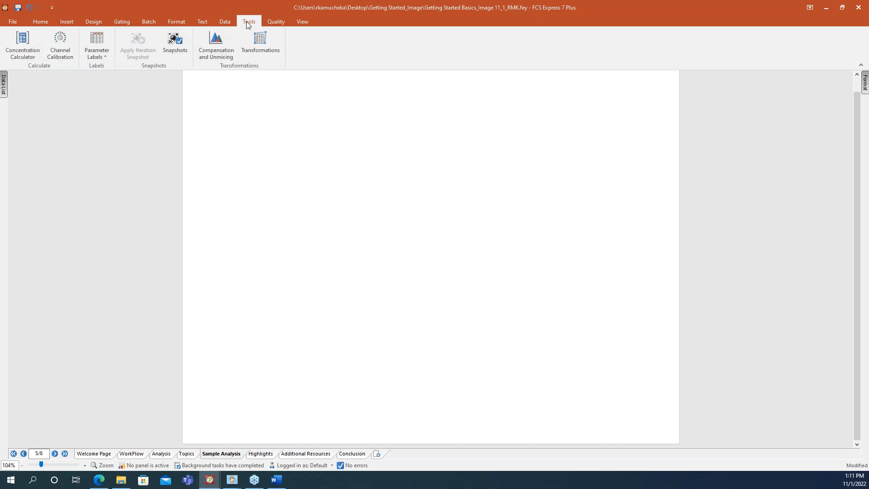
click(268, 23)
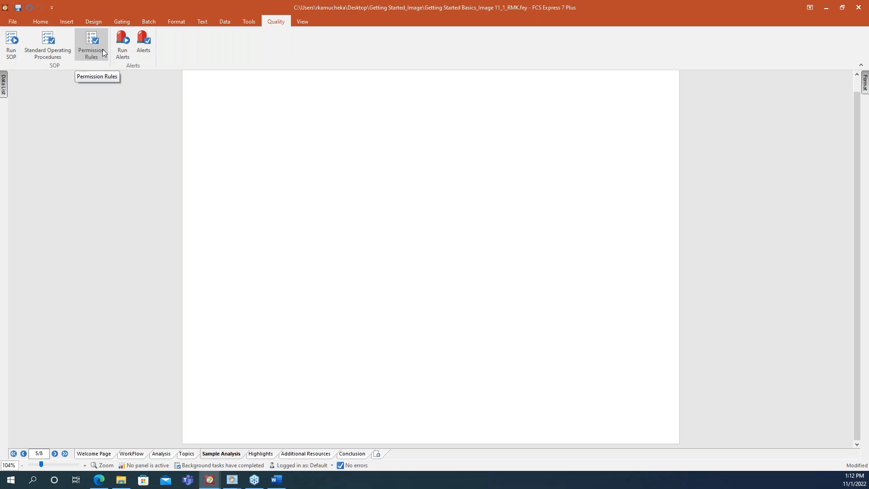
click(299, 22)
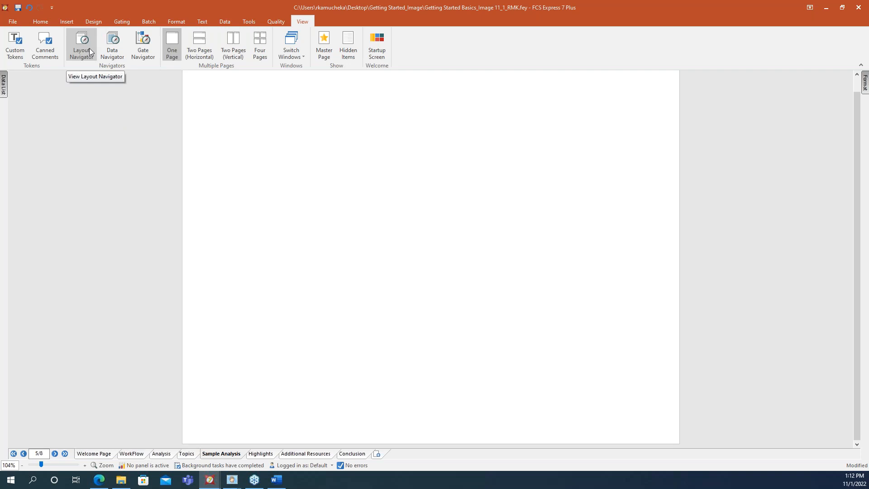
Draw a picture plot in the upper-left corner of the Sample Analysis page.
click(66, 21)
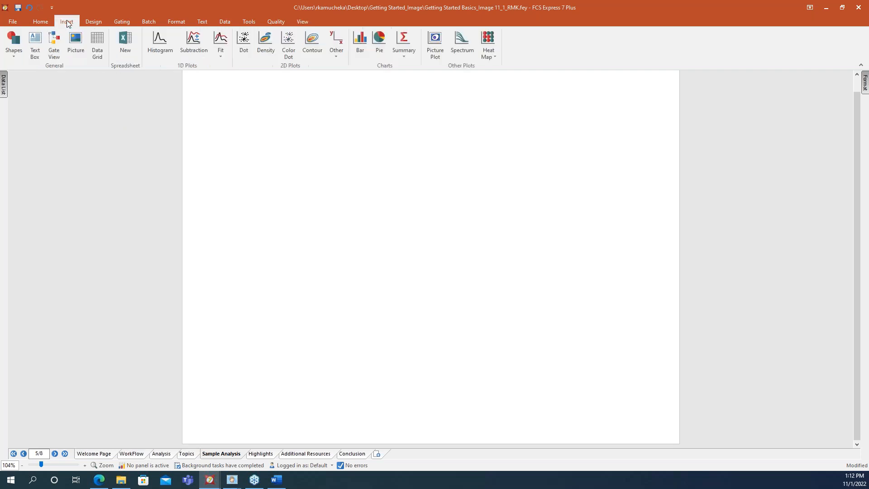
click(436, 43)
scroll(272, 131, up, 1)
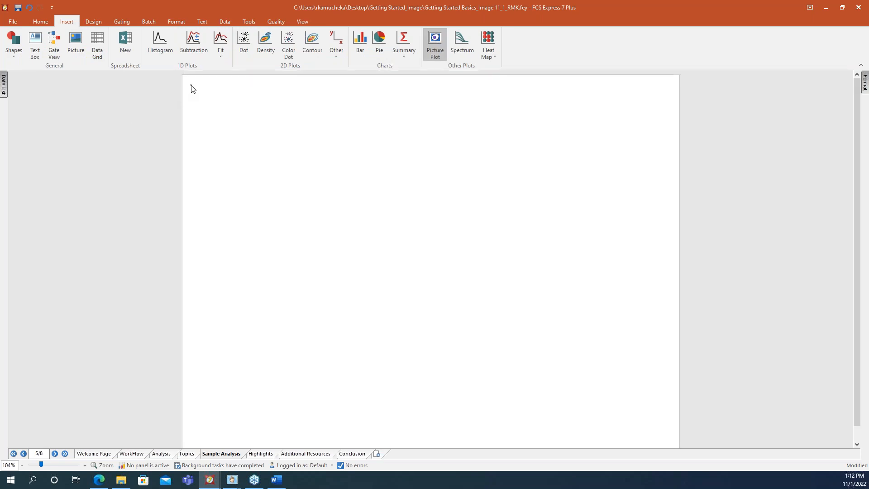
drag(191, 86, 346, 227)
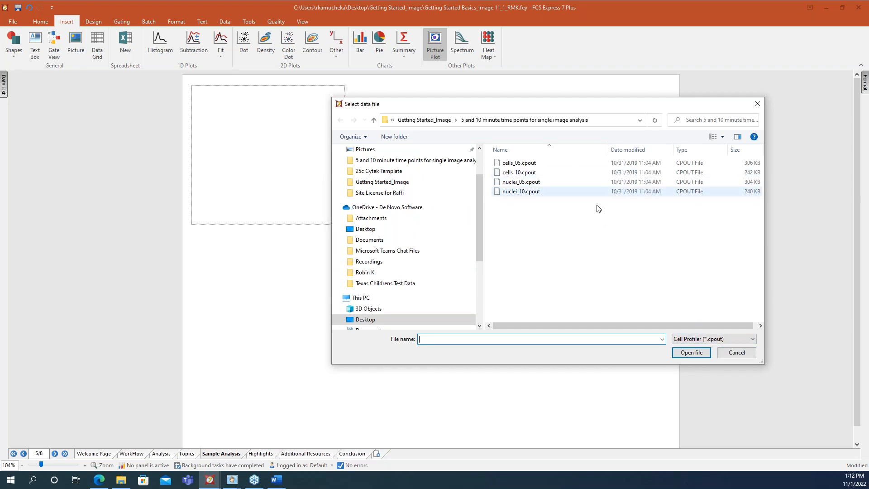
Try the FCS Files data type in the file selection and return it to Cell Profiler (*.cpout).
click(729, 341)
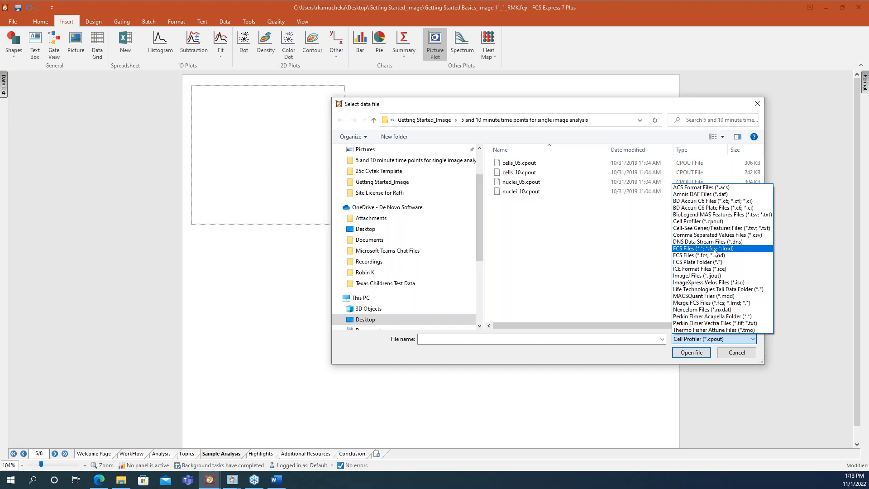
click(708, 248)
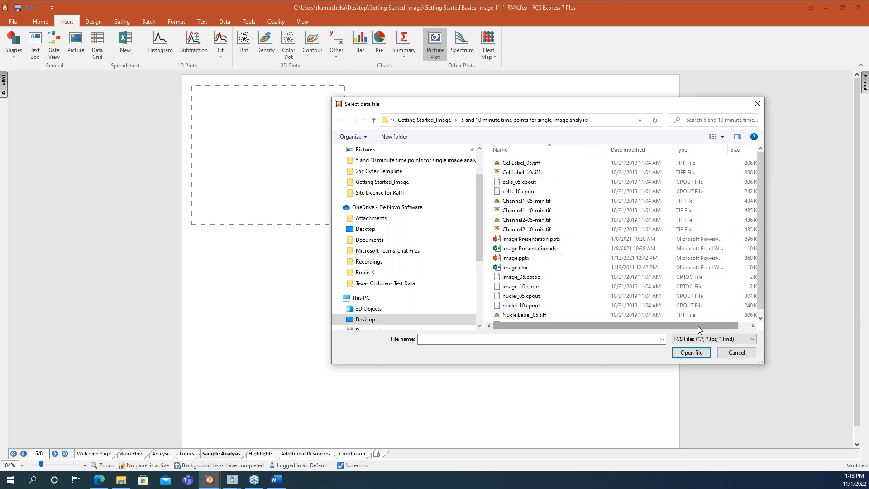
click(707, 340)
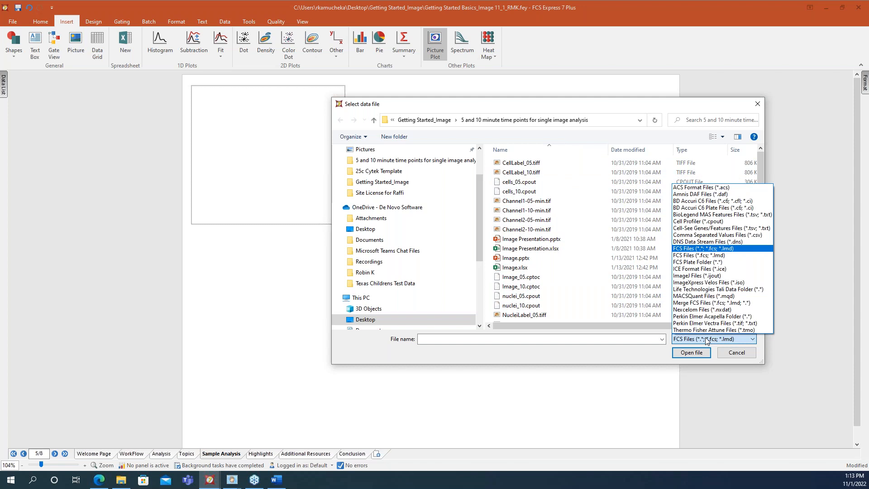
click(717, 222)
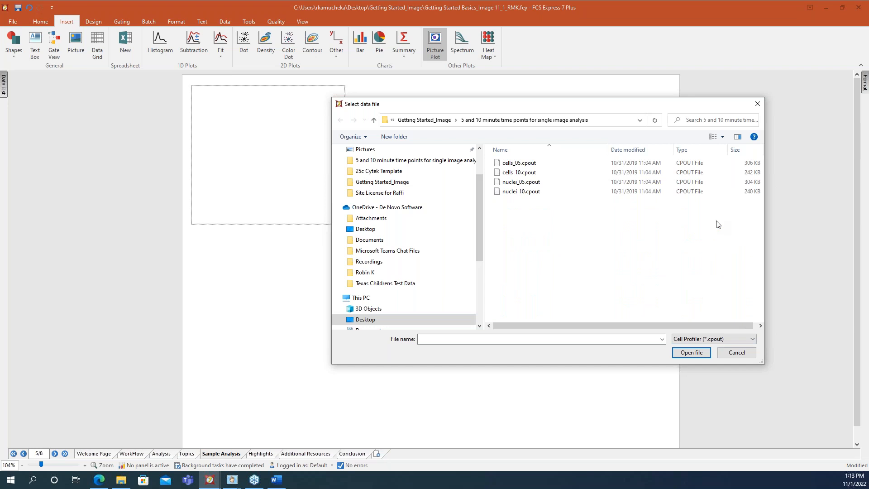
Load cells_05.cpout into the picture plot and pin the Data List open.
click(533, 166)
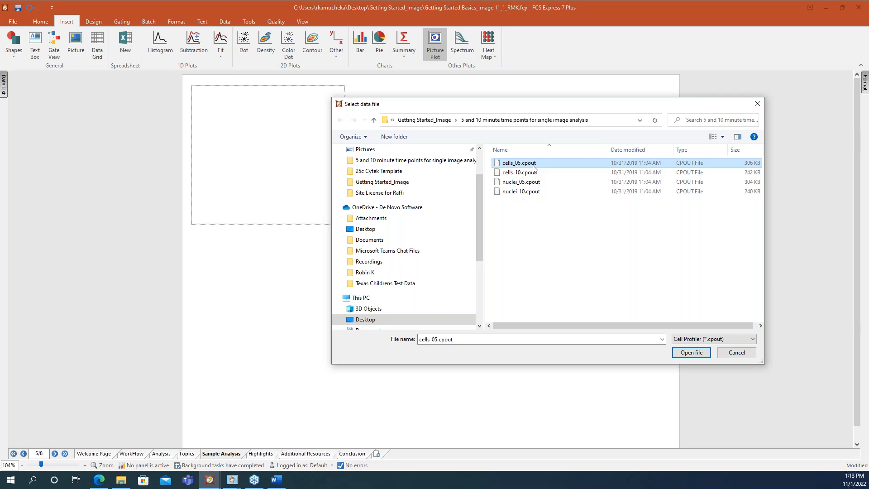
click(689, 353)
mouse_move(3, 91)
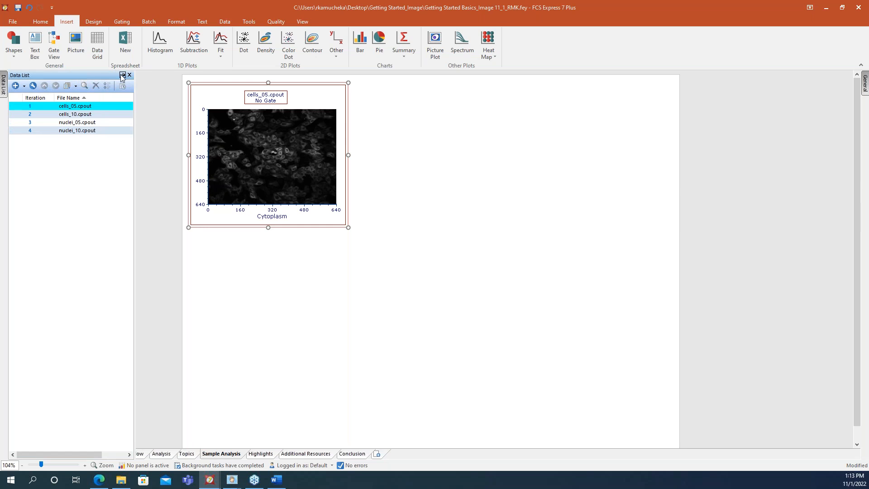
click(123, 75)
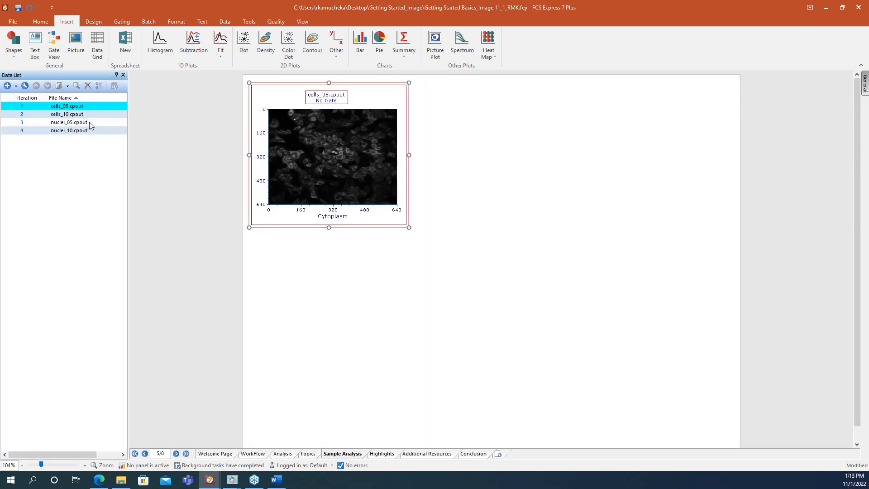
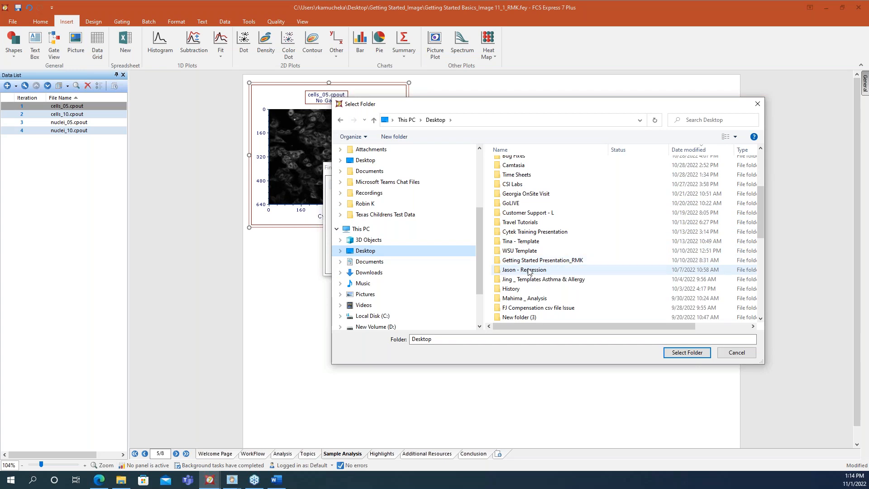
Search the Getting Started_Image folder on the Desktop, including its subfolders, for data files.
scroll(542, 266, up, 2)
scroll(542, 266, up, 3)
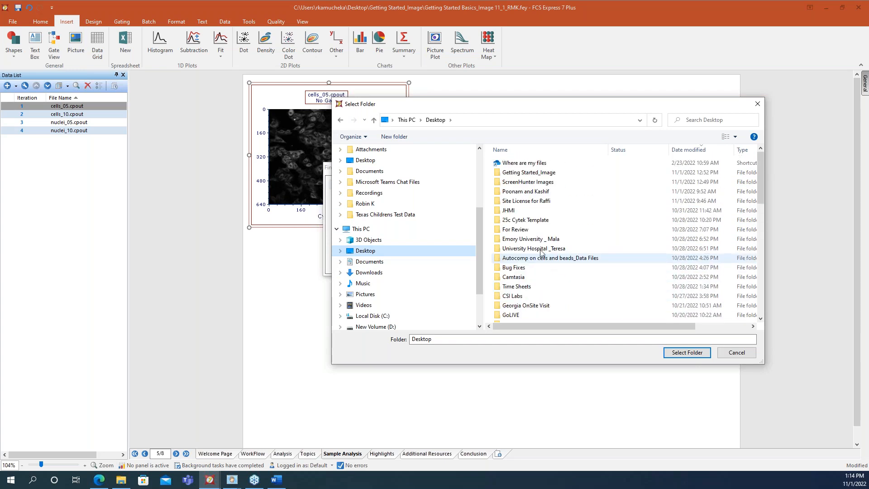
double_click(538, 172)
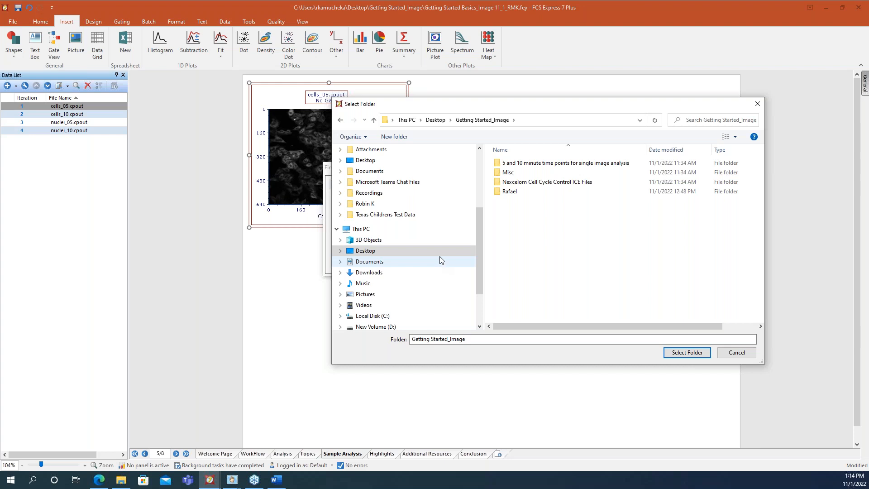
click(689, 353)
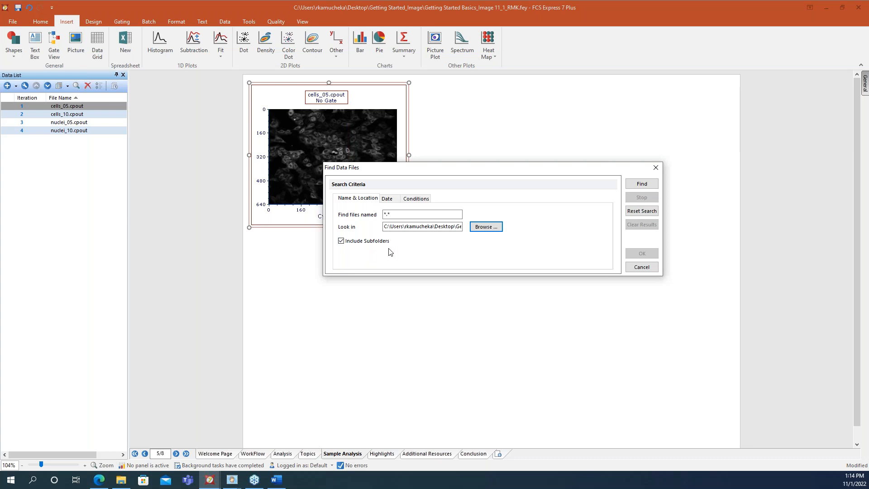
click(646, 185)
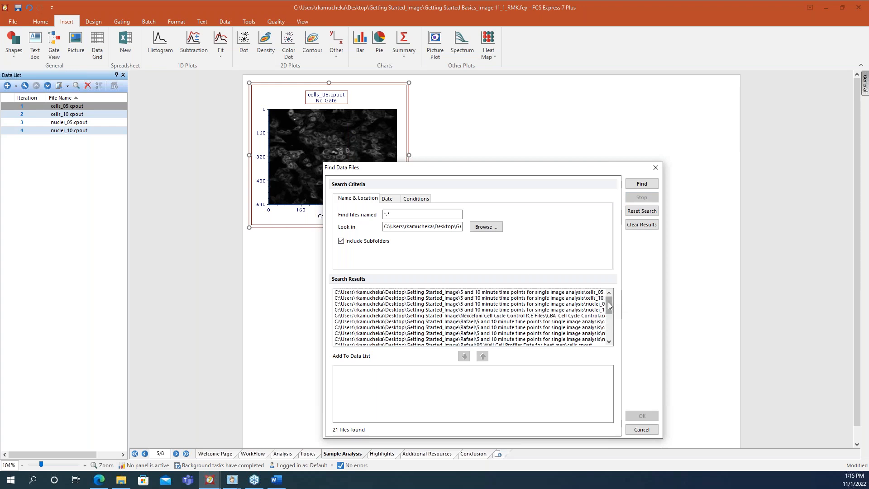
Look through the found data files and close the search without adding any to the Data List.
drag(609, 306, 607, 333)
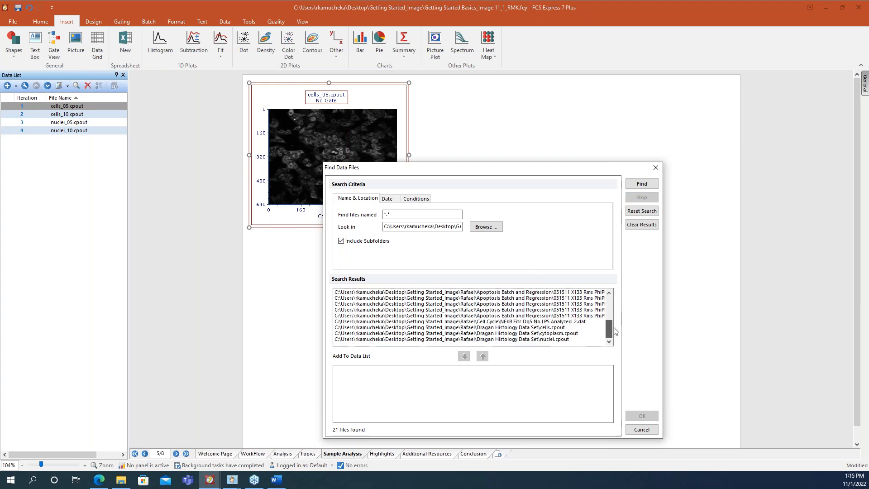
click(561, 339)
scroll(560, 319, up, 4)
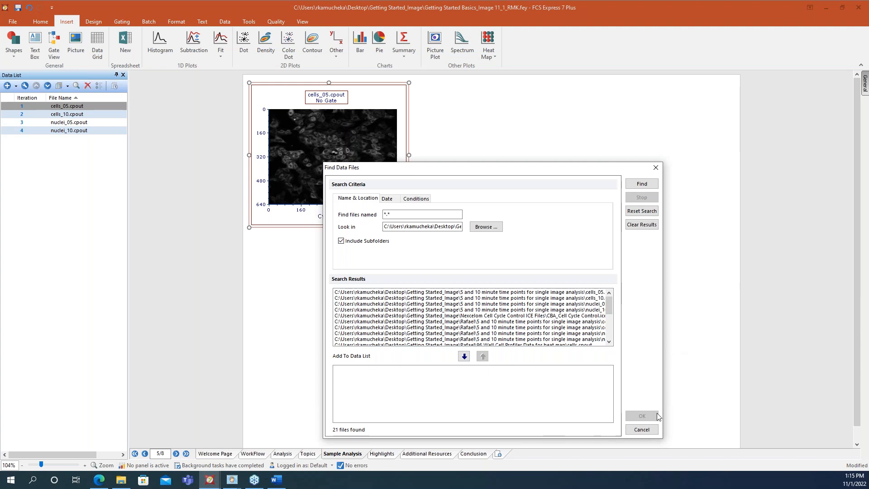
click(656, 170)
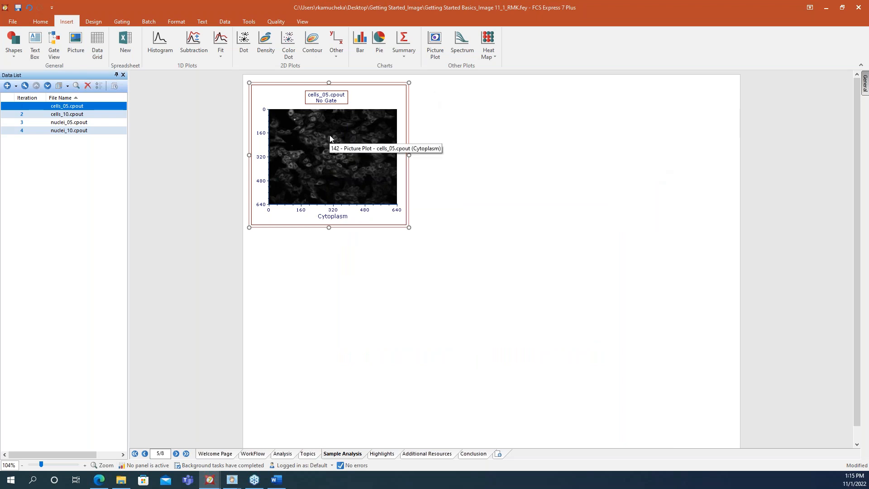
Move the cells_05.cpout picture plot slightly down on the page.
drag(355, 85, 354, 97)
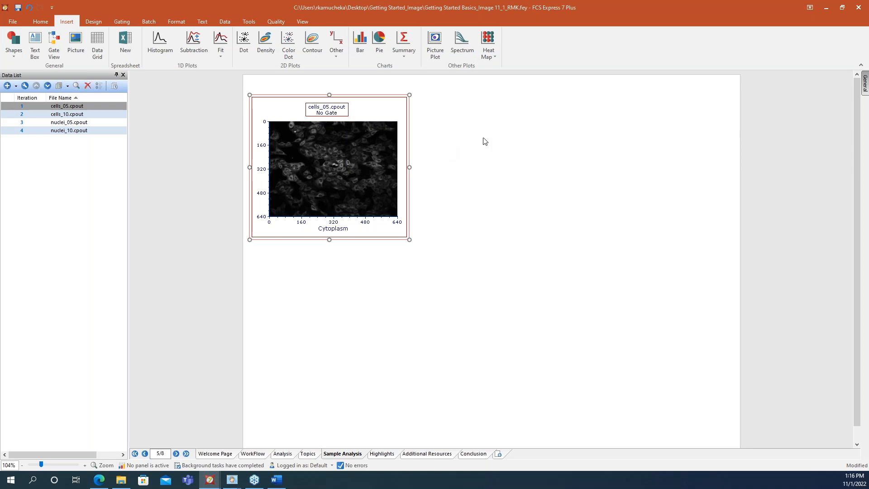
Draw a seven-sided polygon gate around the central cells of the cells_05.cpout Cytoplasm picture plot.
click(122, 21)
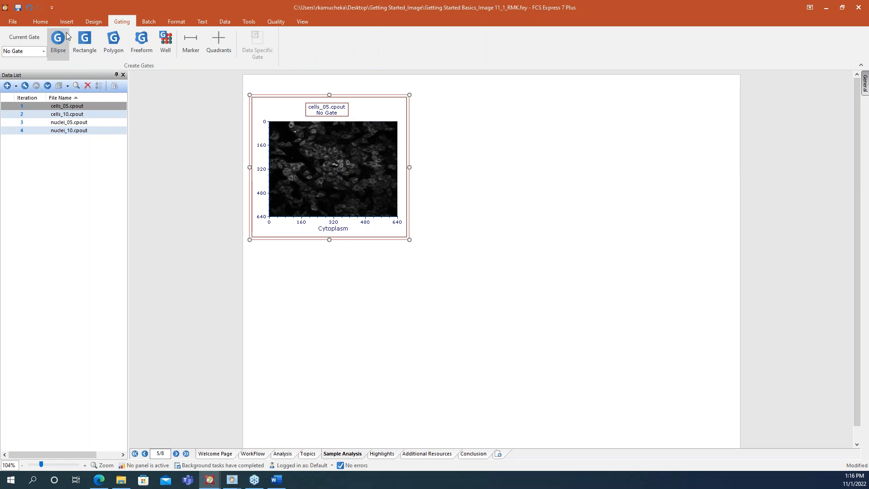
click(113, 41)
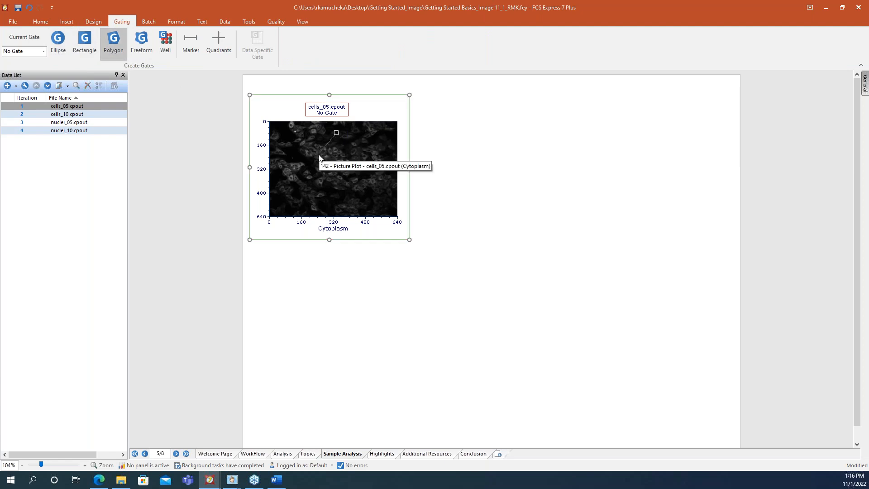
click(358, 181)
click(366, 168)
click(359, 151)
click(337, 133)
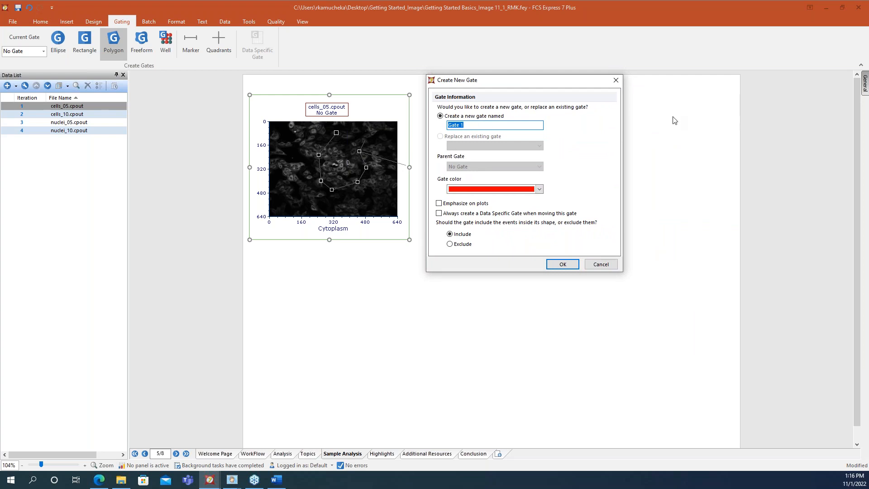
Name the new polygon gate FOV, give it a dark green colour and create it.
text(FOV)
click(538, 189)
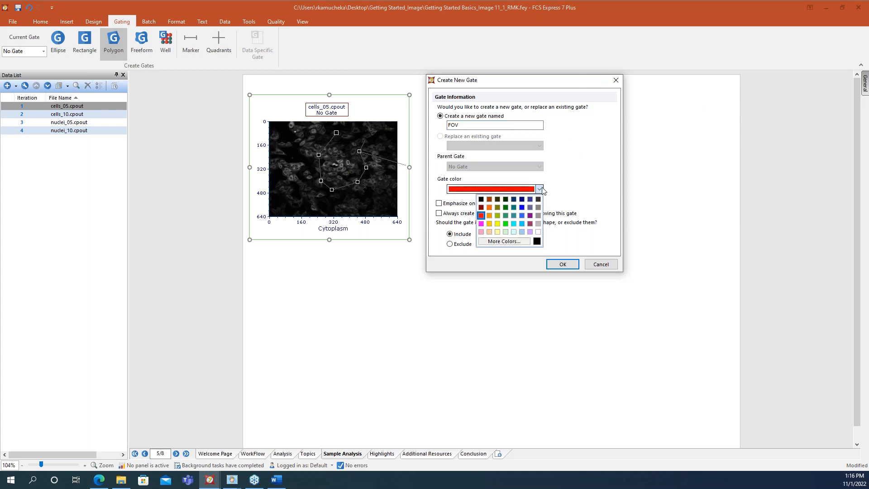
click(506, 208)
click(561, 265)
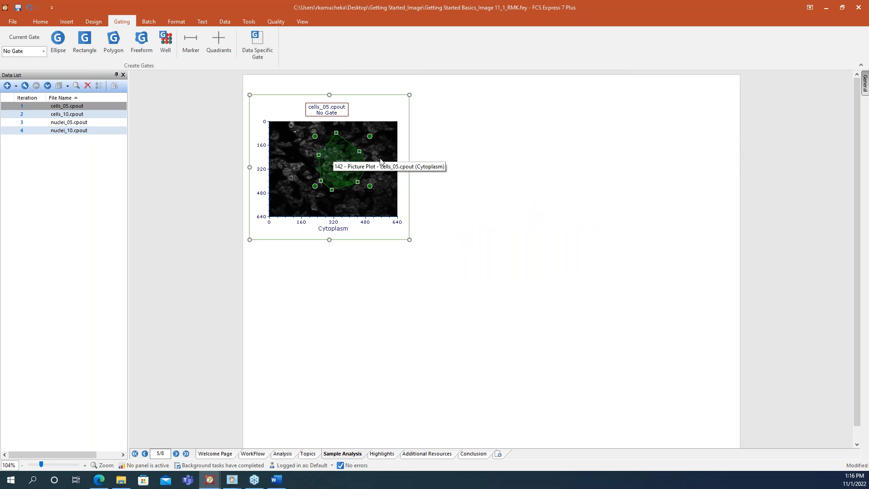
Duplicate the Cytoplasm picture plot, place the copy beside the original and set its displayed image to DNA.
right_click(385, 120)
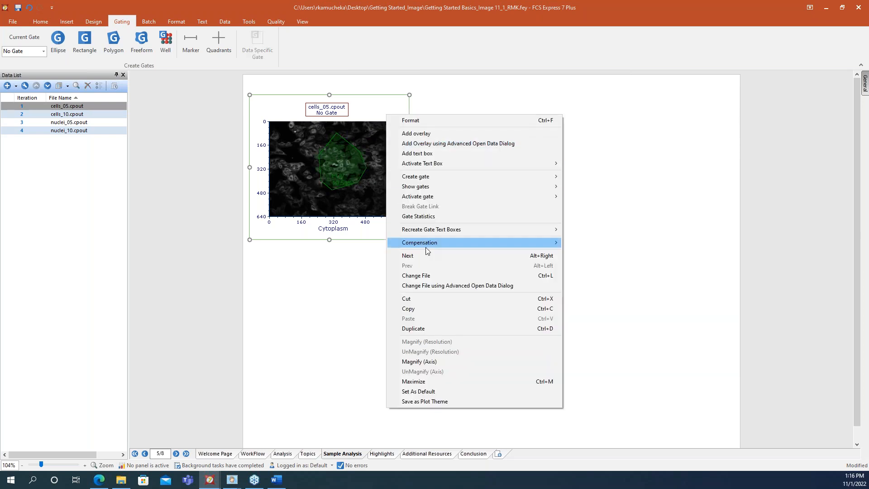
click(434, 329)
drag(404, 102, 560, 100)
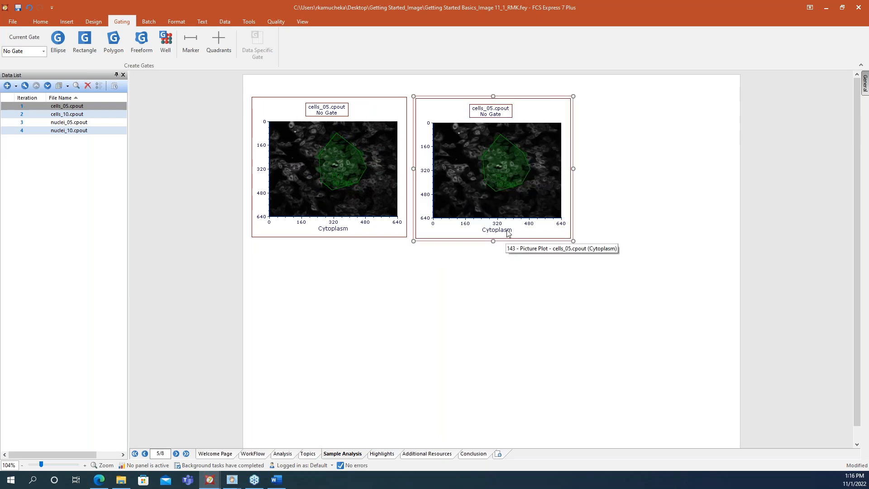
click(509, 233)
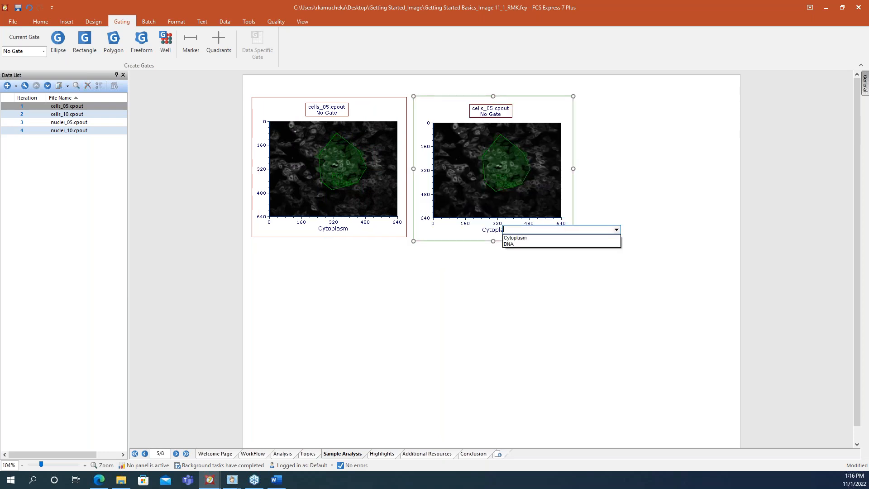
click(508, 245)
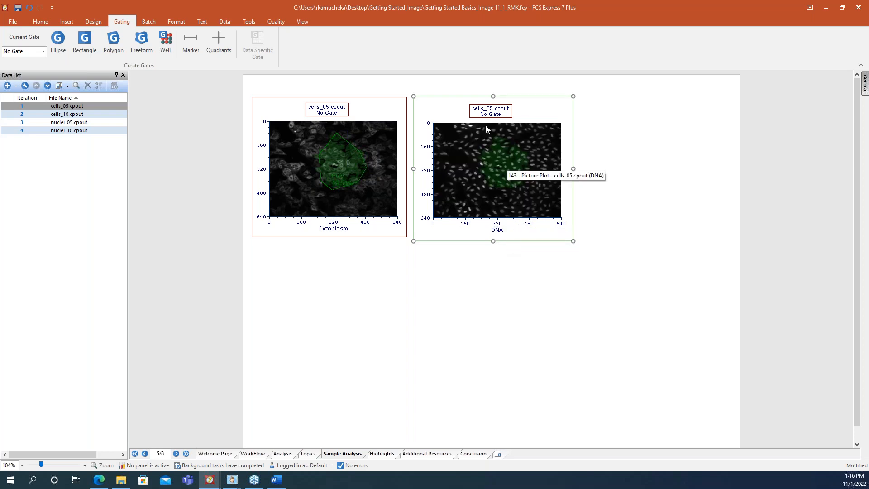
Move the FOV gate slightly down and to the right on the Cytoplasm picture plot.
mouse_move(342, 166)
mouse_down()
mouse_move(333, 154)
mouse_move(306, 168)
mouse_move(321, 188)
mouse_move(362, 189)
mouse_move(372, 167)
mouse_move(347, 155)
mouse_move(307, 151)
mouse_move(285, 171)
mouse_move(314, 183)
mouse_move(359, 167)
mouse_move(317, 175)
mouse_move(340, 167)
mouse_move(335, 152)
mouse_move(312, 151)
mouse_move(327, 168)
mouse_move(344, 157)
mouse_up()
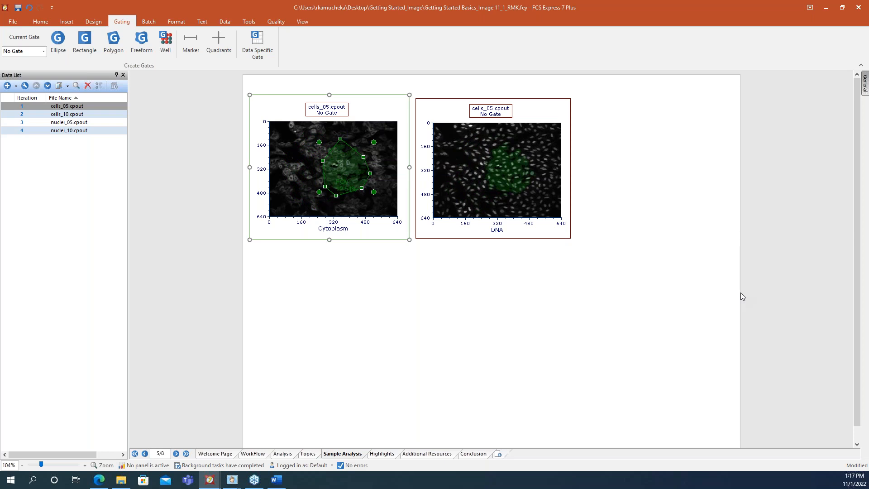
mouse_move(349, 161)
mouse_down()
mouse_move(340, 149)
mouse_move(306, 157)
mouse_move(350, 167)
mouse_up()
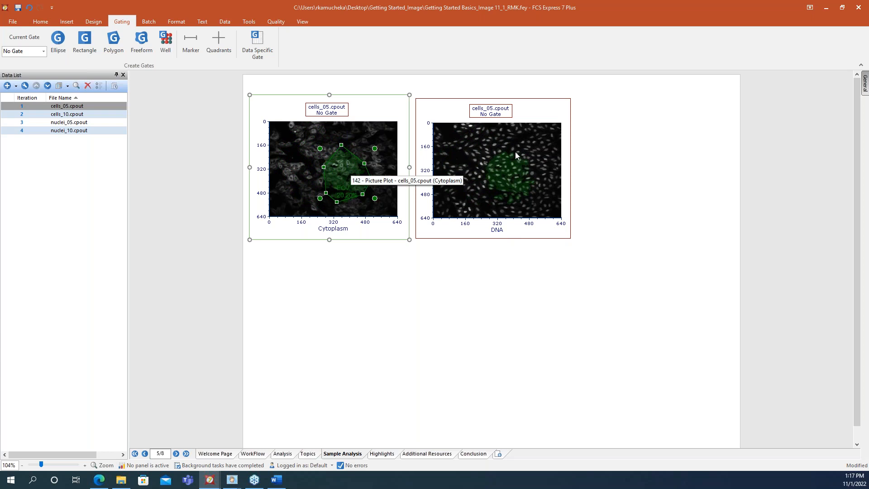
Try the no-gates and checked-gates-only display options with FOV on the DNA plot, and return it to displaying all gates.
click(534, 118)
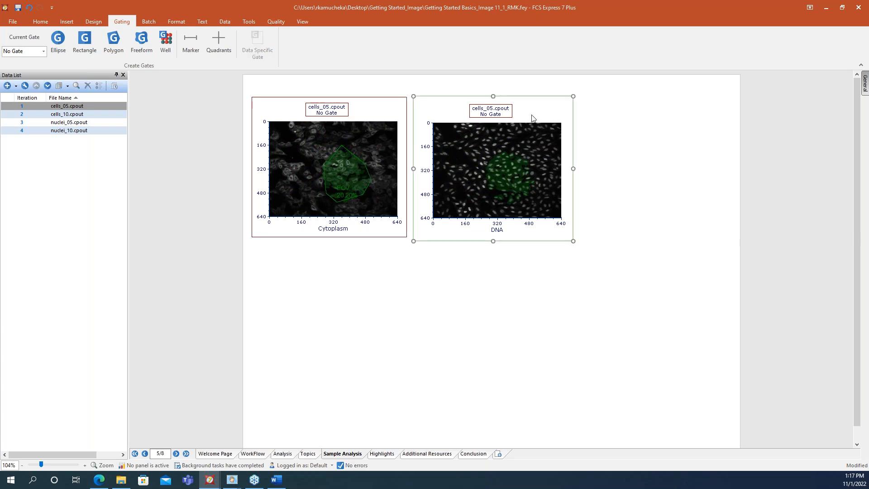
click(176, 22)
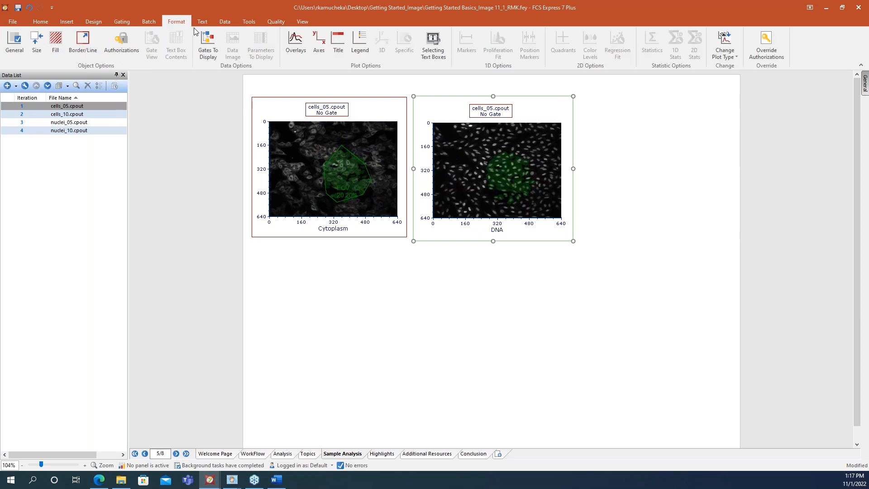
click(208, 45)
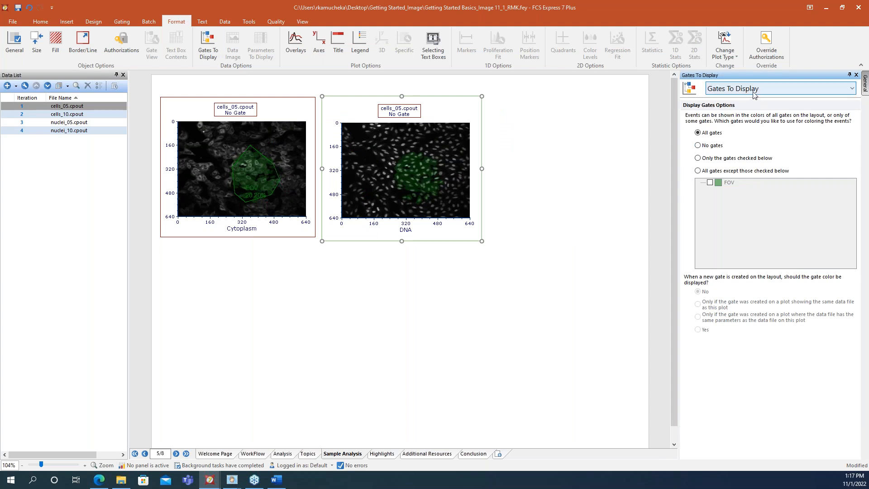
click(698, 145)
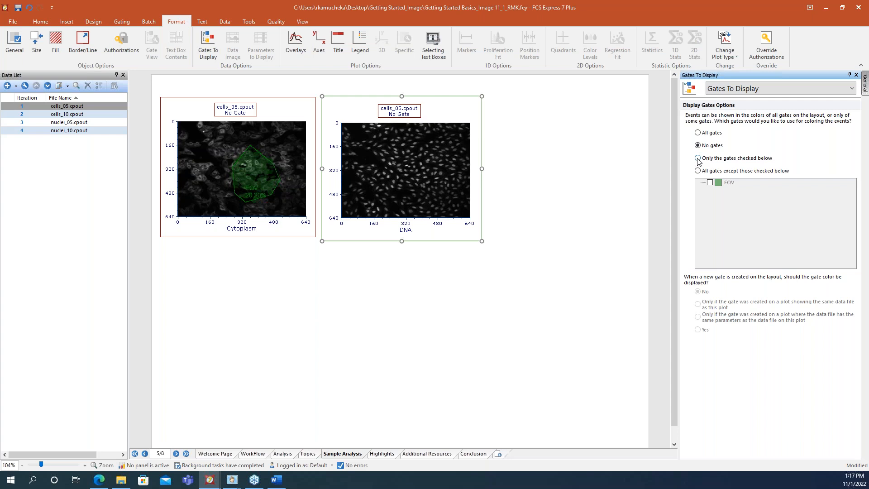
click(698, 159)
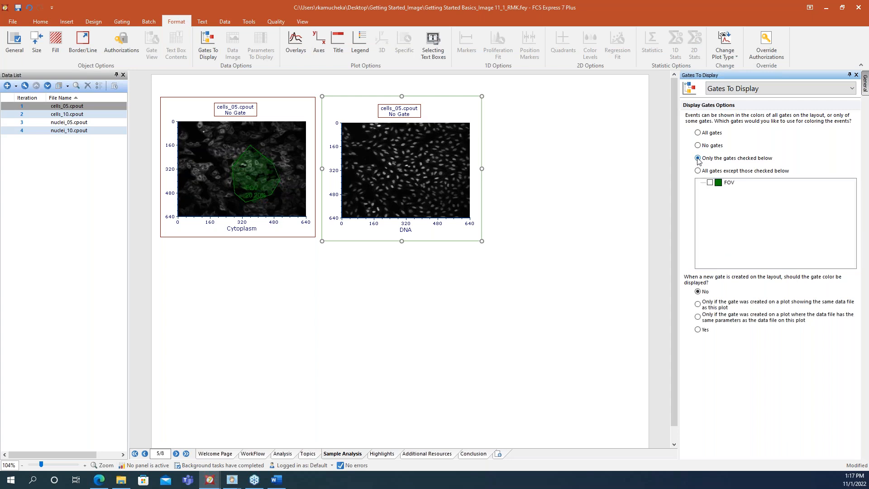
click(710, 183)
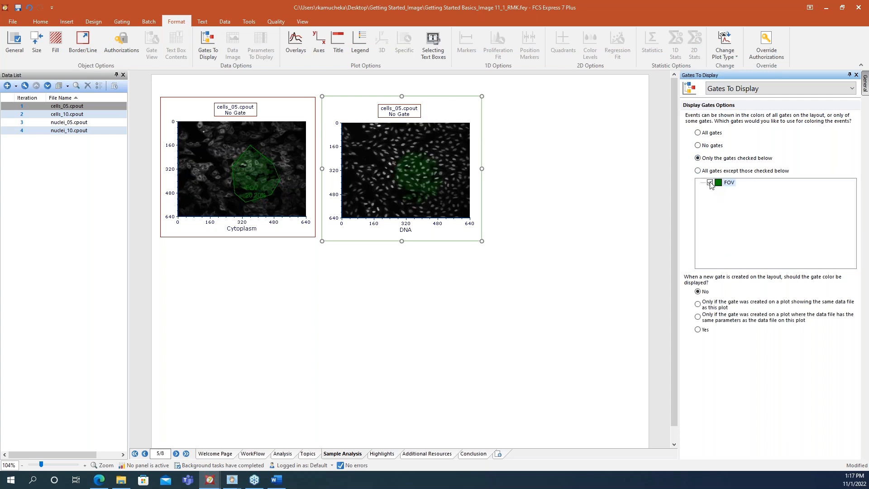
click(710, 183)
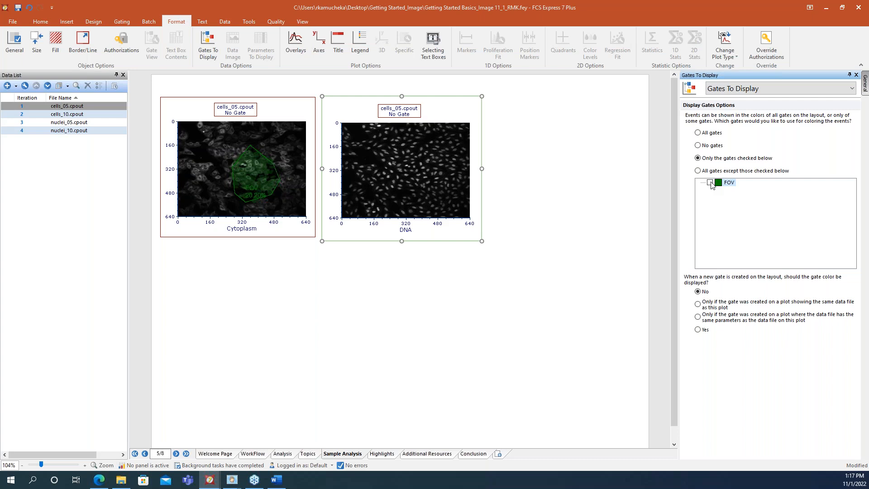
click(698, 134)
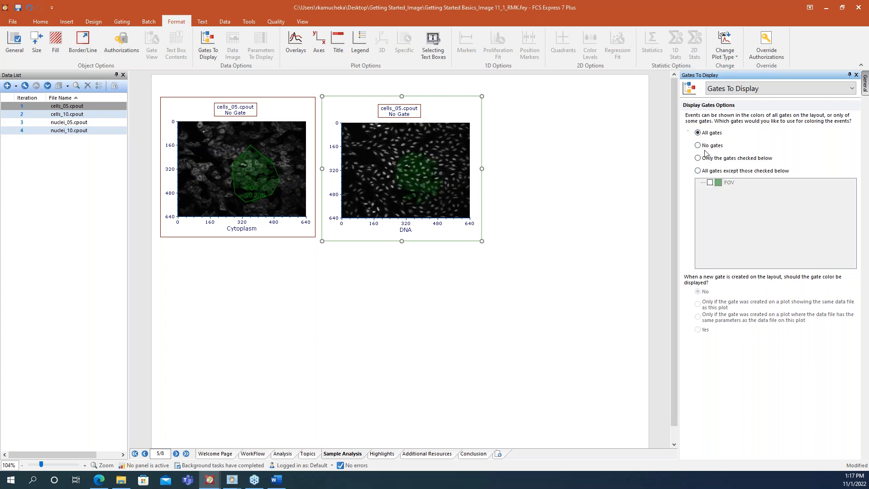
click(699, 145)
click(698, 133)
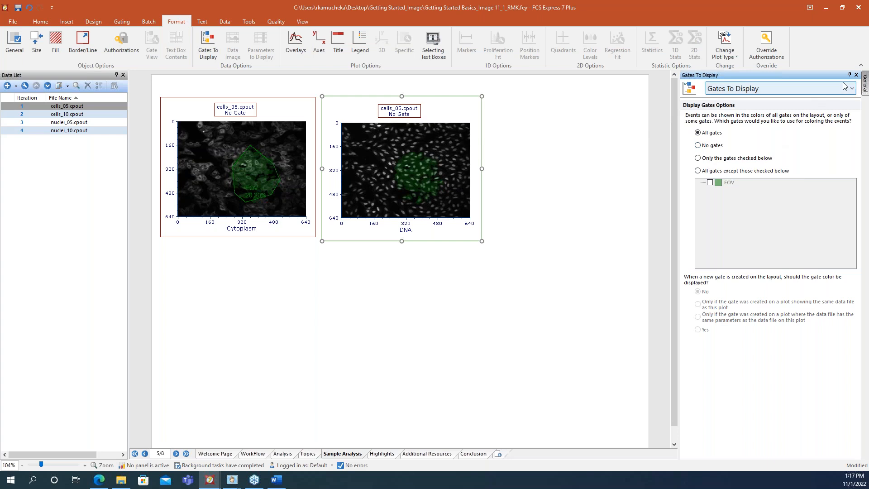
click(856, 75)
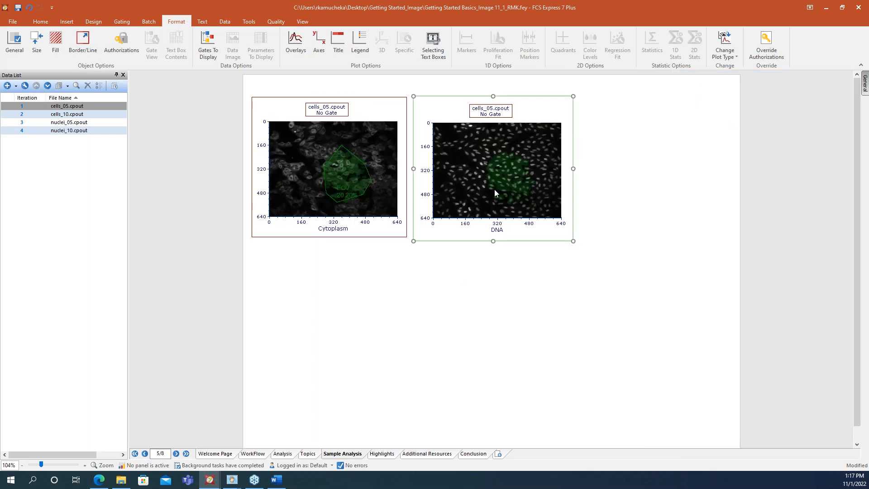
Create an FOV-gated copy of the Cytoplasm picture plot below the original and delete it.
drag(358, 172, 273, 244)
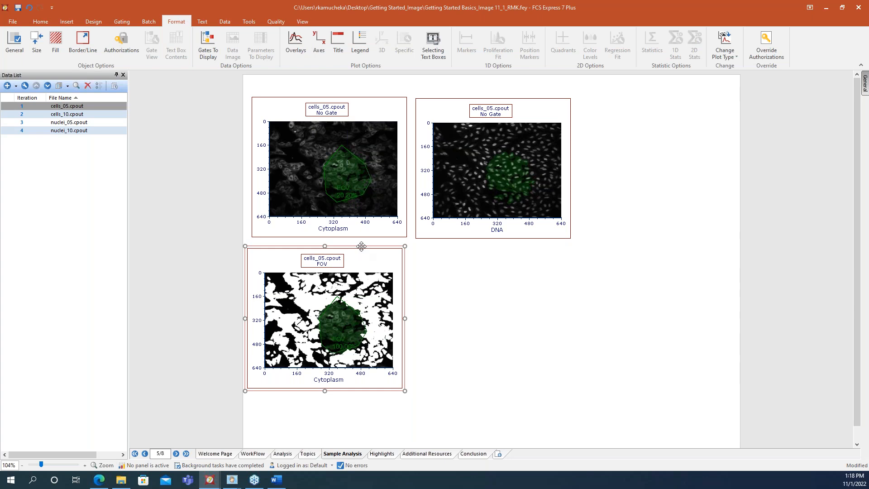
key(Delete)
Create a Color Dot plot from cells_05.cpout in the Data List and place it below the Cytoplasm picture plot.
click(60, 108)
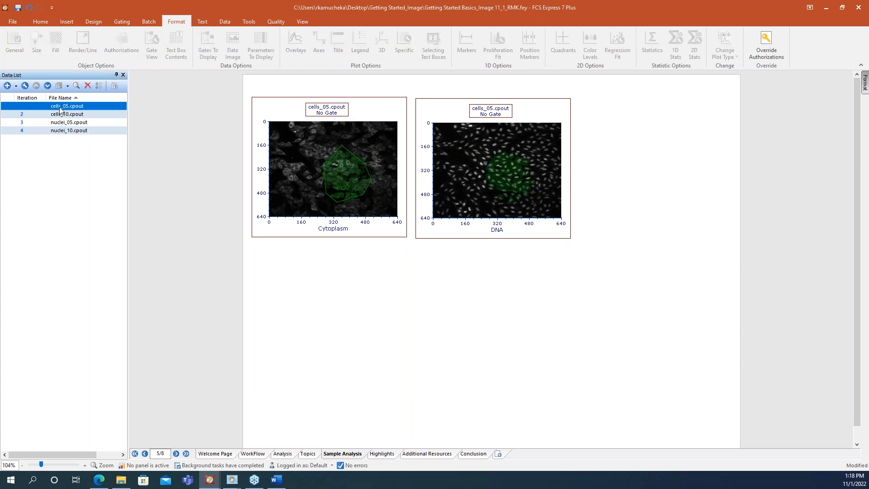
drag(58, 109, 347, 311)
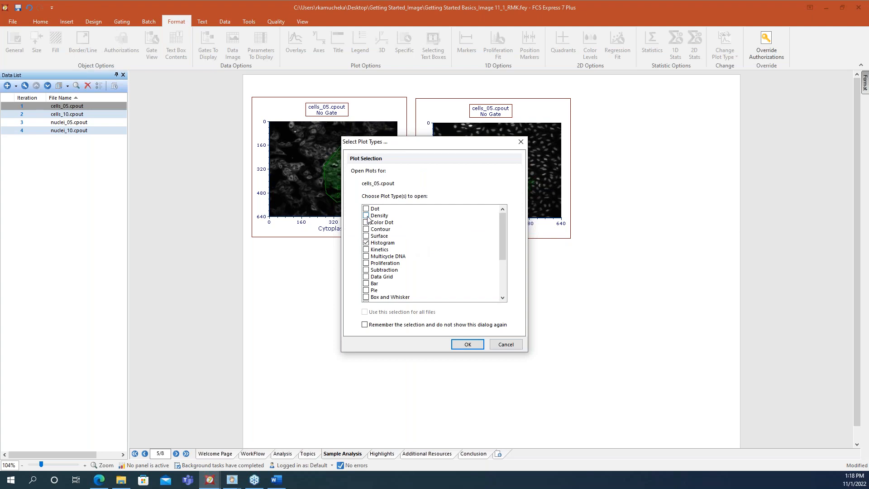
click(366, 216)
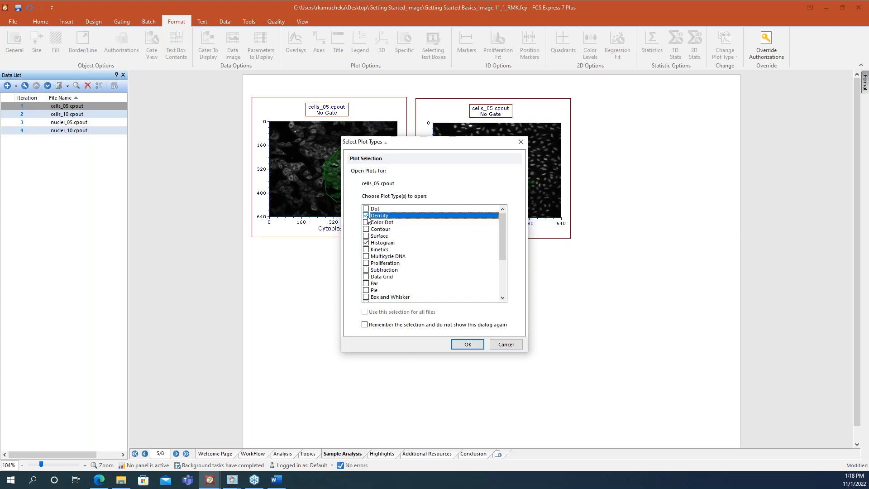
click(367, 243)
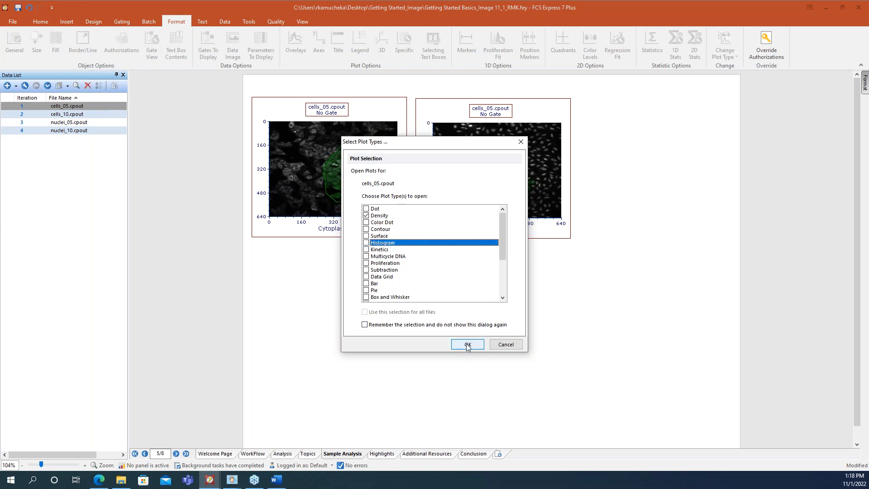
click(366, 216)
click(366, 222)
click(467, 345)
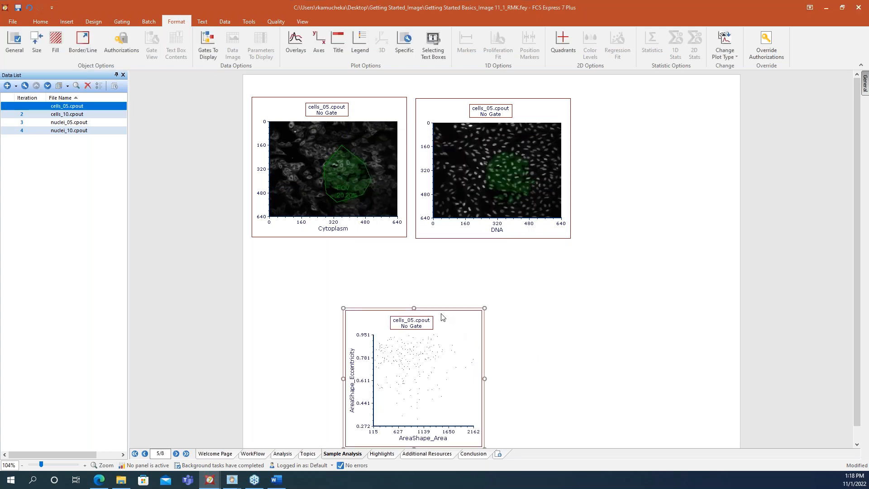
drag(446, 309, 355, 248)
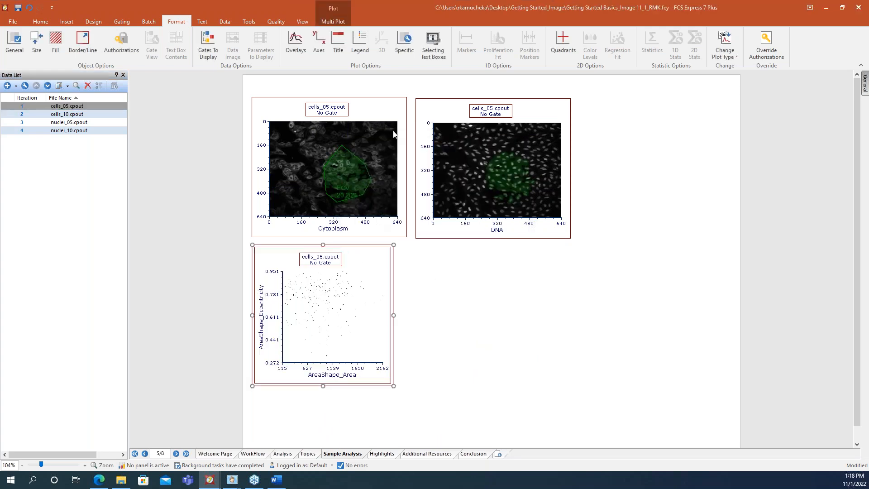
Match the Color Dot plot's width and height to the Cytoplasm picture plot and align their left edges.
shift+click(372, 118)
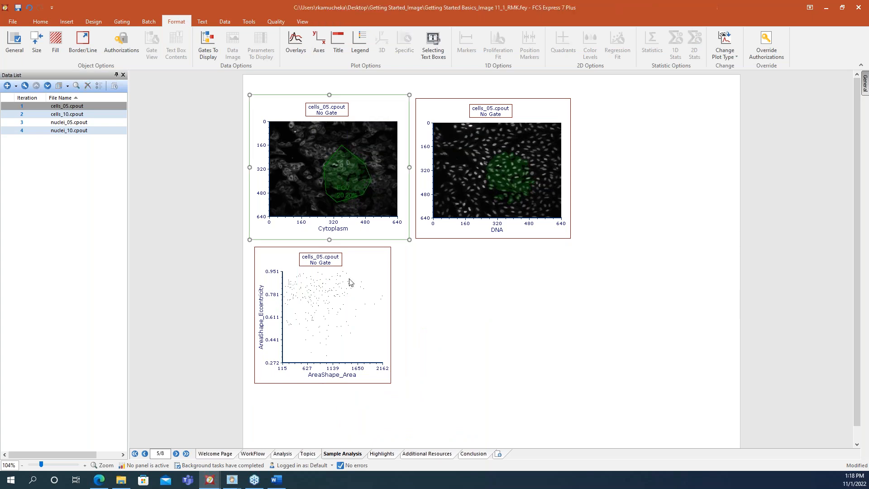
click(46, 22)
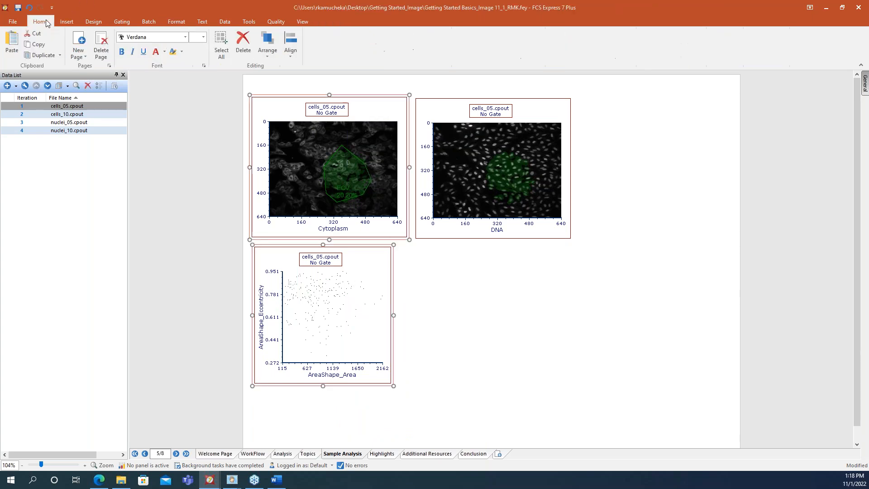
click(291, 58)
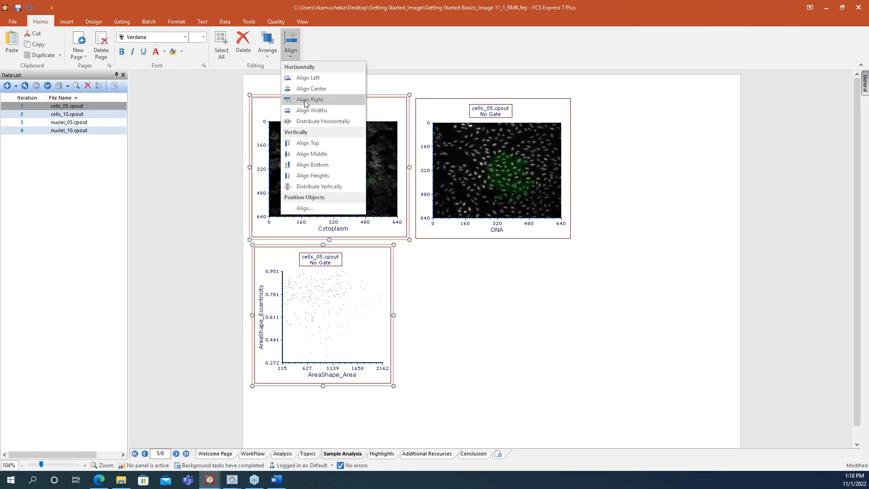
click(317, 116)
click(290, 58)
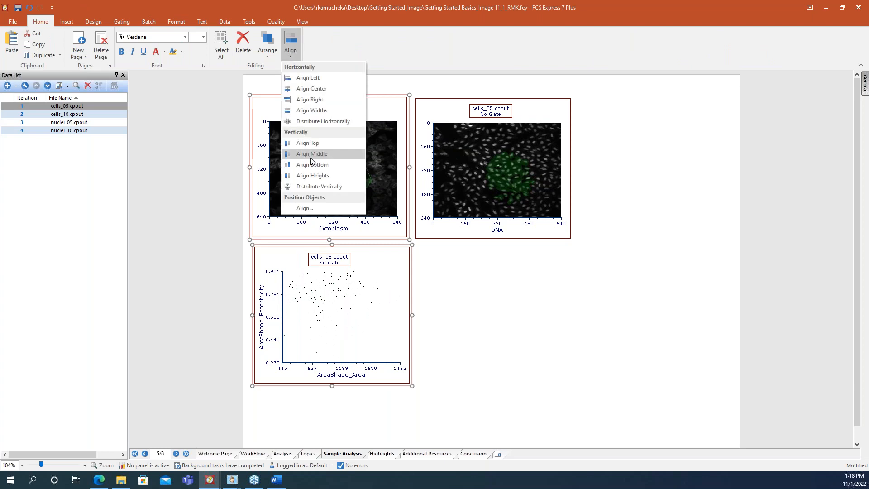
click(316, 174)
click(290, 52)
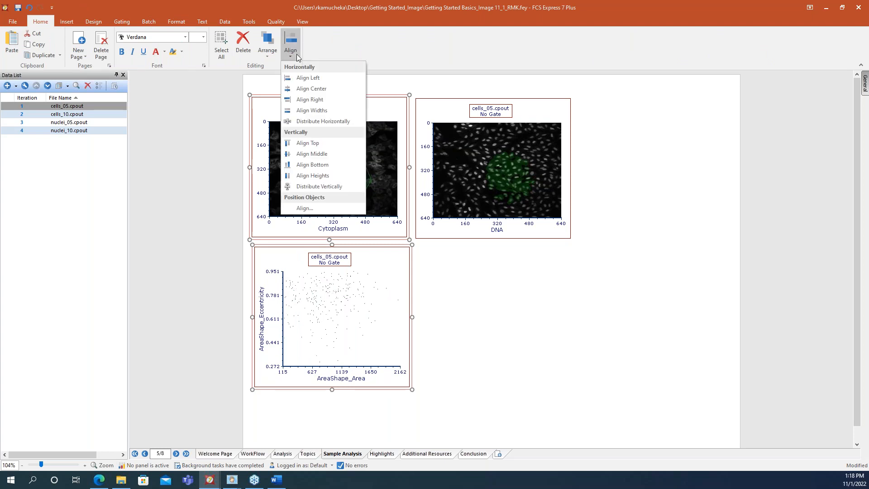
click(301, 75)
click(479, 356)
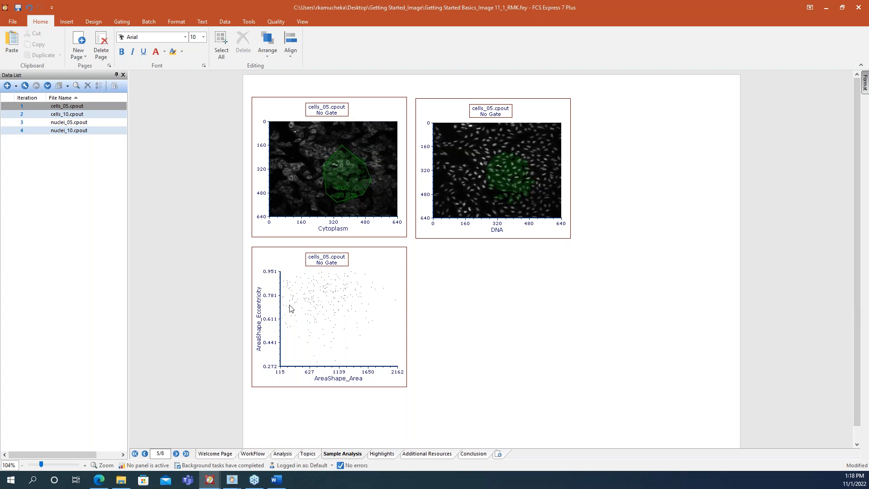
Browse the parameters for the Color Dot plot's Y axis, filter them by areashape and choose AreaShape_Area.
click(262, 323)
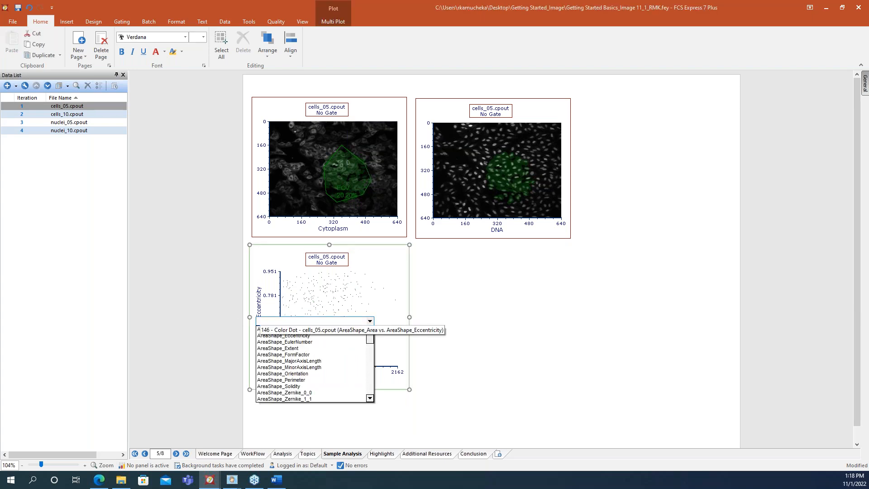
scroll(317, 351, down, 6)
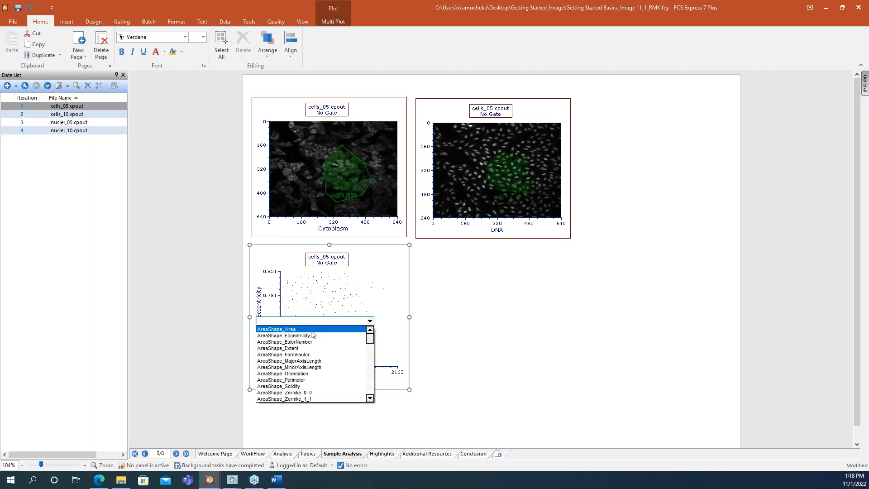
scroll(317, 351, down, 3)
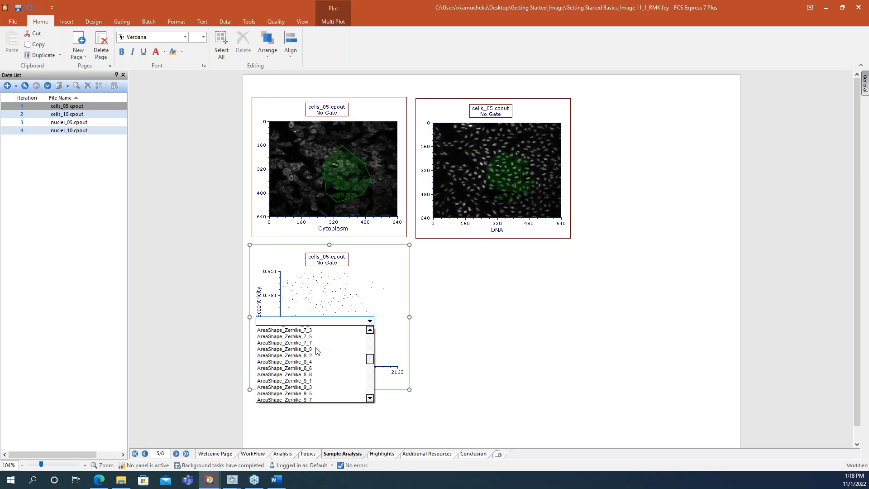
scroll(317, 351, down, 10)
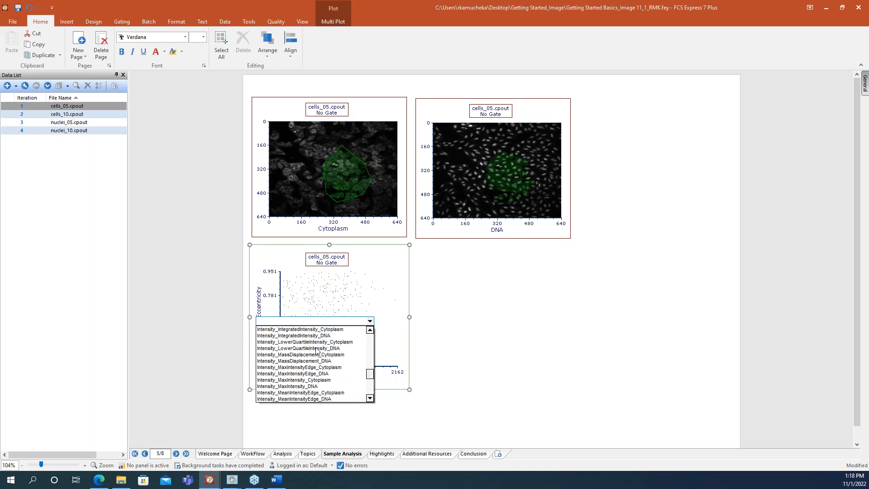
scroll(317, 351, down, 4)
scroll(317, 351, down, 1)
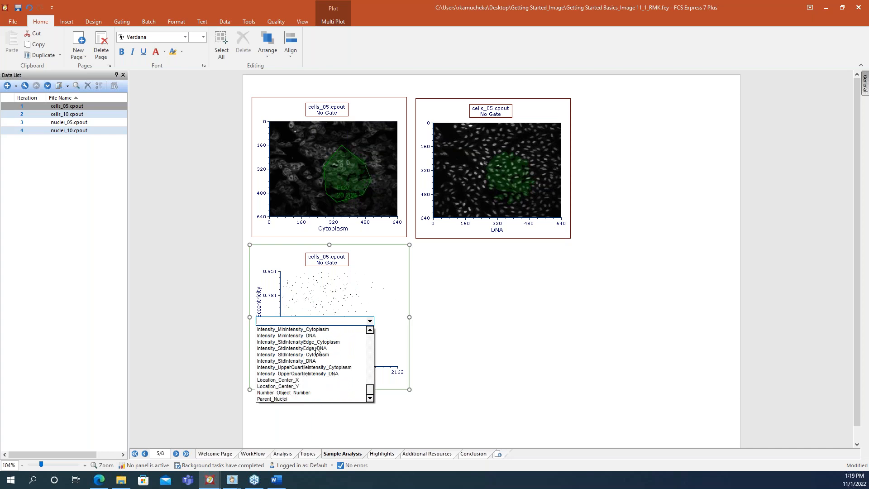
scroll(317, 351, up, 20)
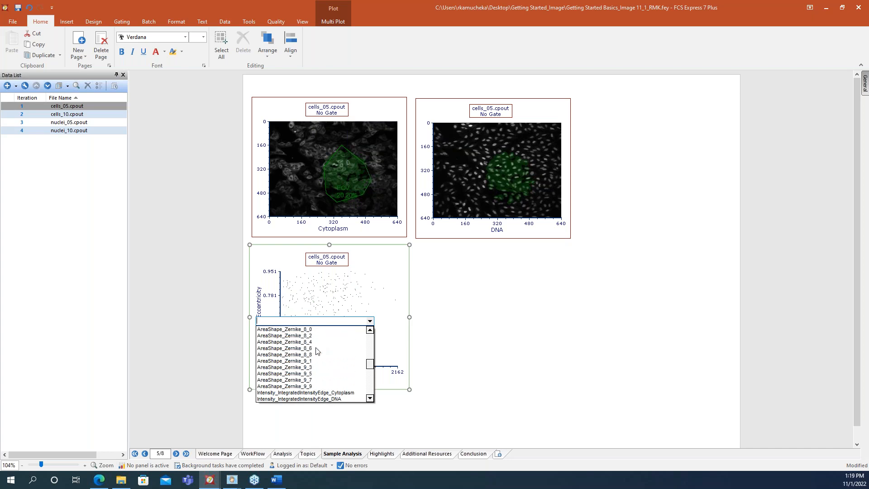
scroll(317, 351, up, 4)
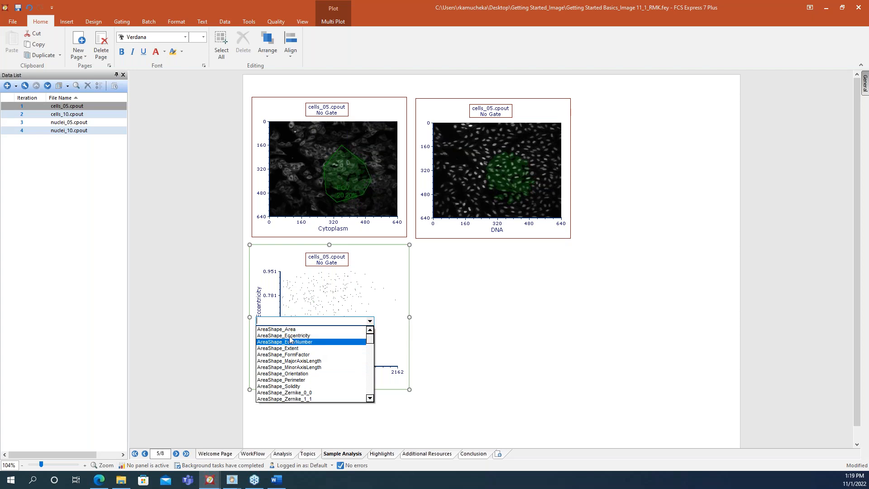
text(are)
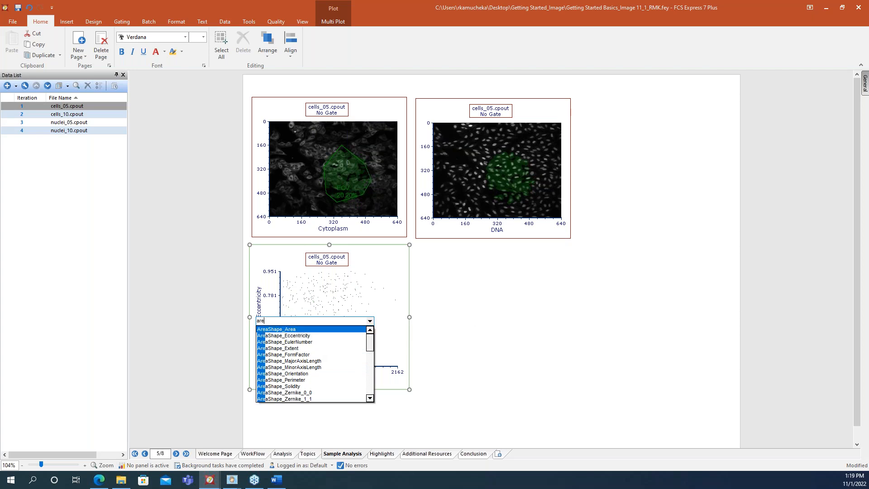
text(ash)
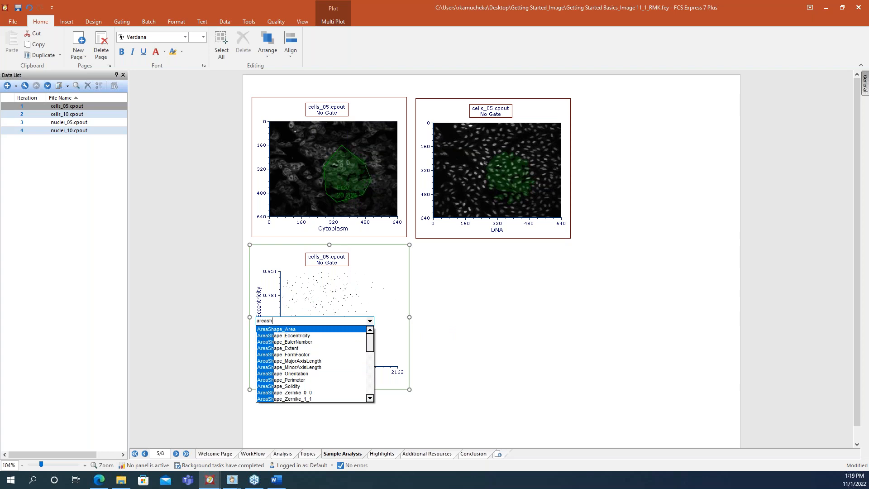
text(ape)
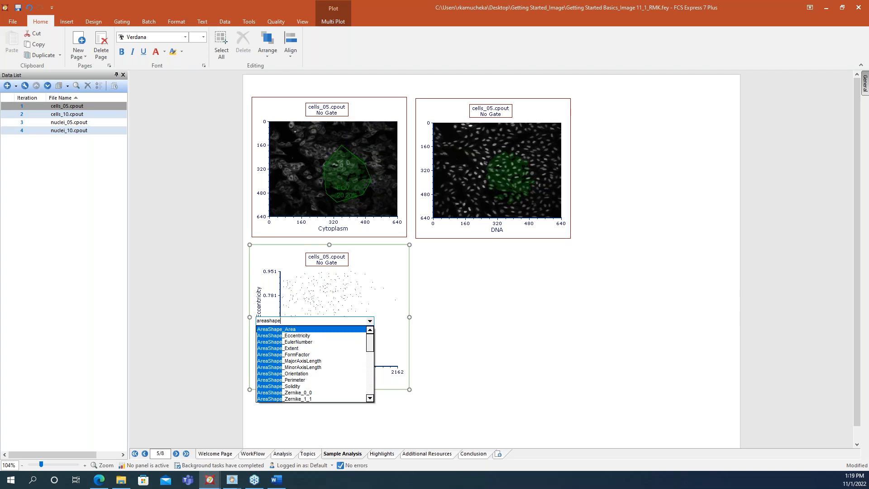
click(285, 330)
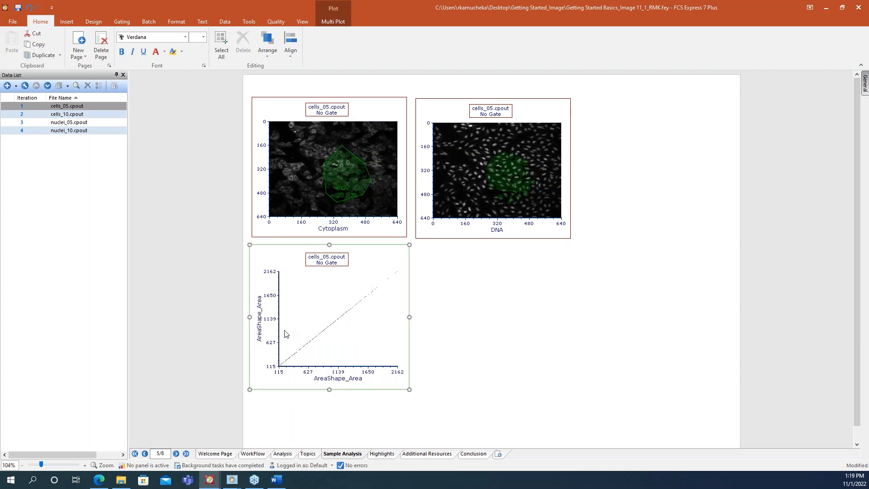
Set the Color Dot plot's X axis parameter to Intensity_MeanIntensity_Cytoplasm, filtering the parameters by meanin.
click(330, 384)
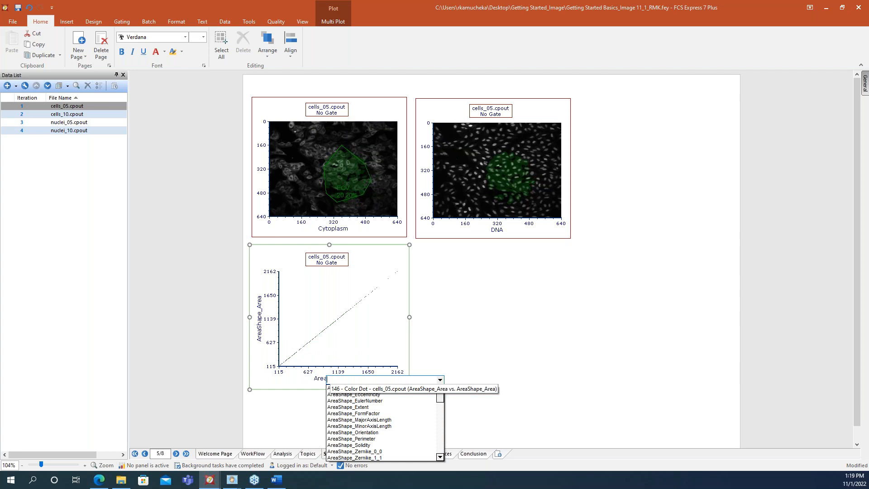
text(meanin)
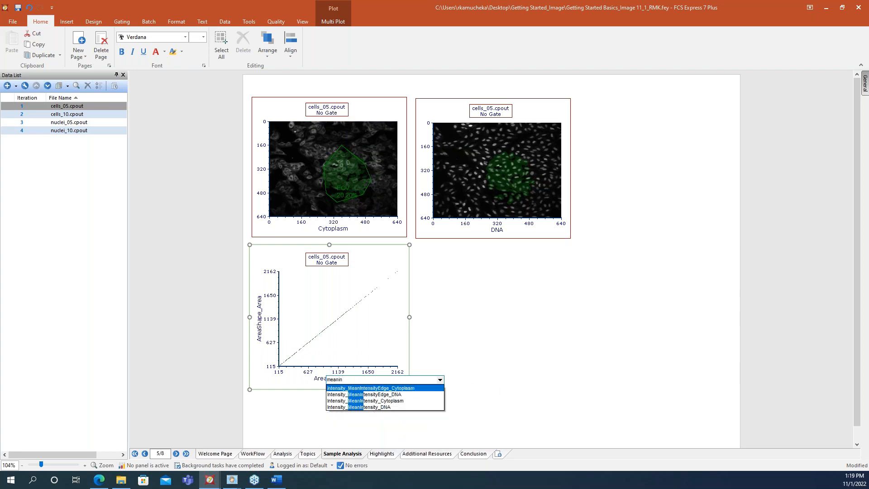
click(396, 401)
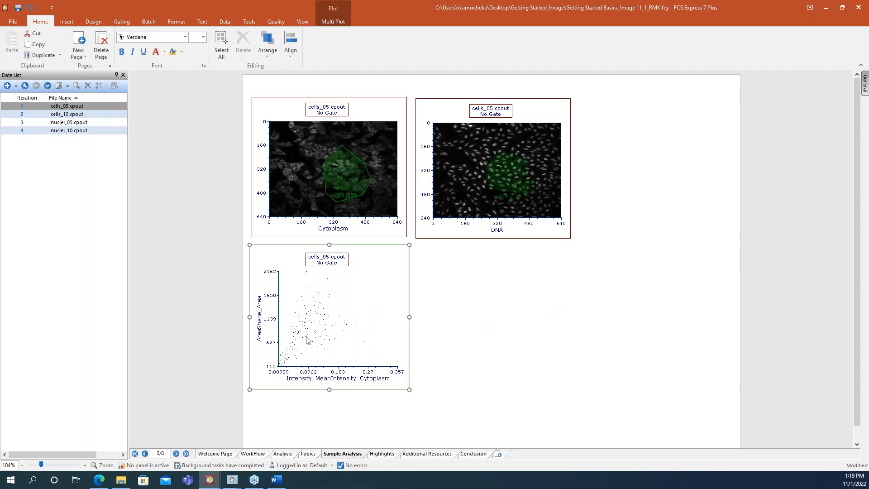
Open the Color Dot plot's overlay options and set the dot size of the cells_05.cpout overlay to 5.
click(184, 21)
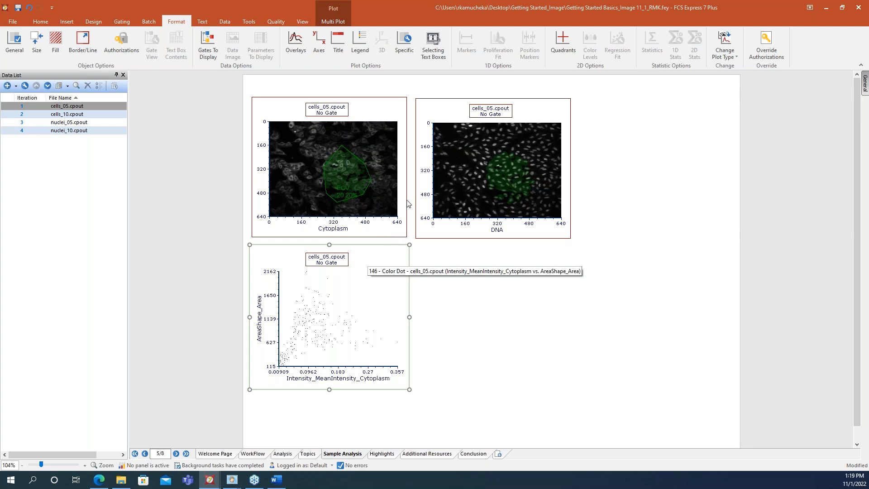
click(300, 49)
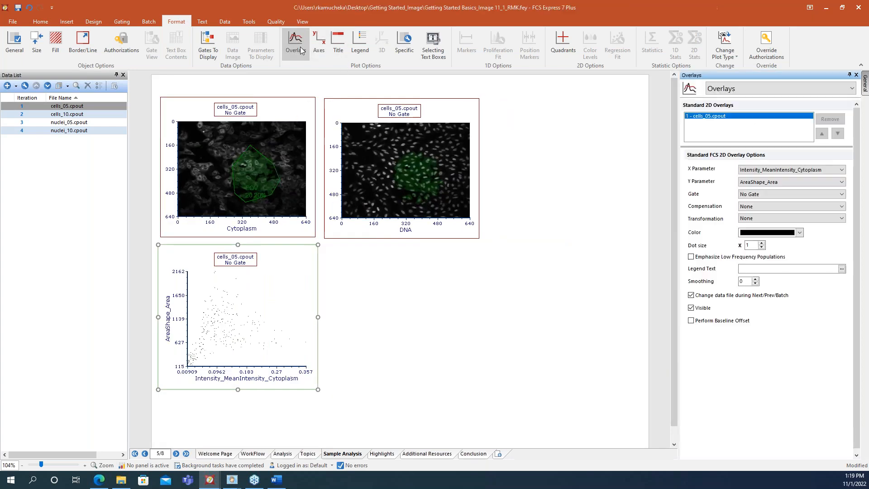
click(762, 243)
click(762, 243)
click(762, 243)
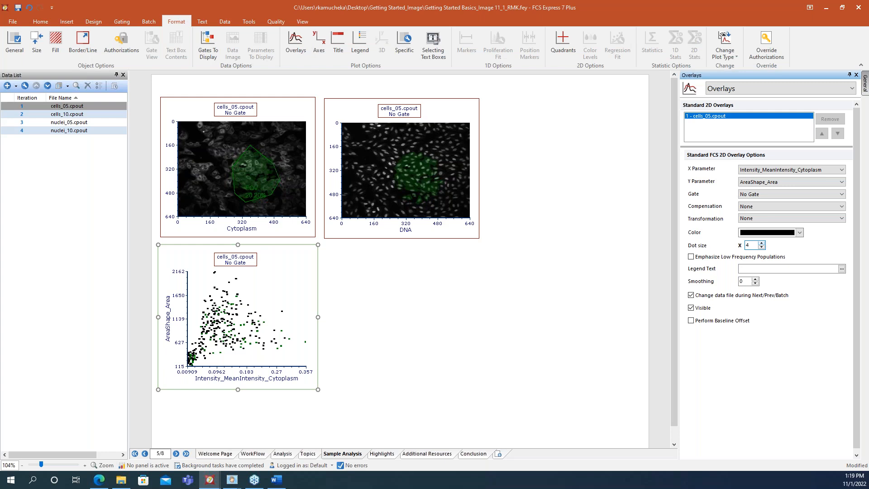
click(762, 243)
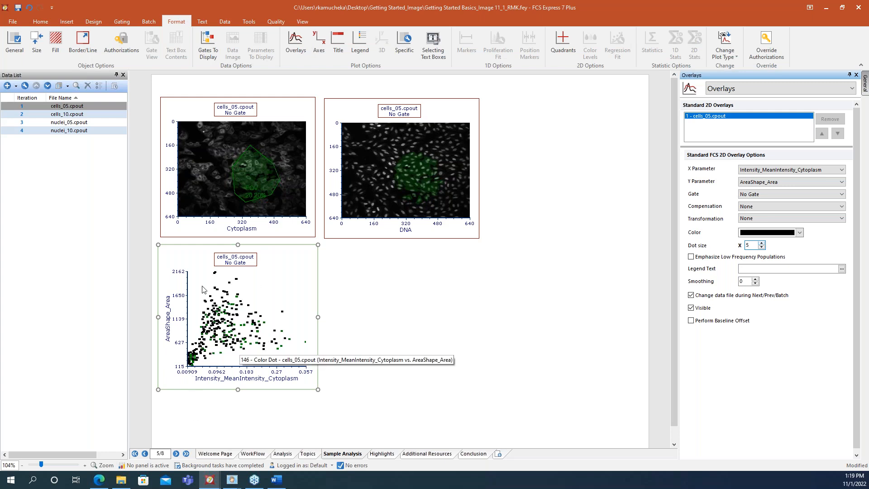
Shift the FOV gate slightly upward on the Cytoplasm picture plot.
mouse_move(246, 172)
mouse_down()
mouse_move(206, 168)
mouse_move(208, 194)
mouse_move(252, 194)
mouse_move(274, 183)
mouse_move(229, 151)
mouse_move(238, 177)
mouse_move(227, 167)
mouse_move(244, 164)
mouse_up()
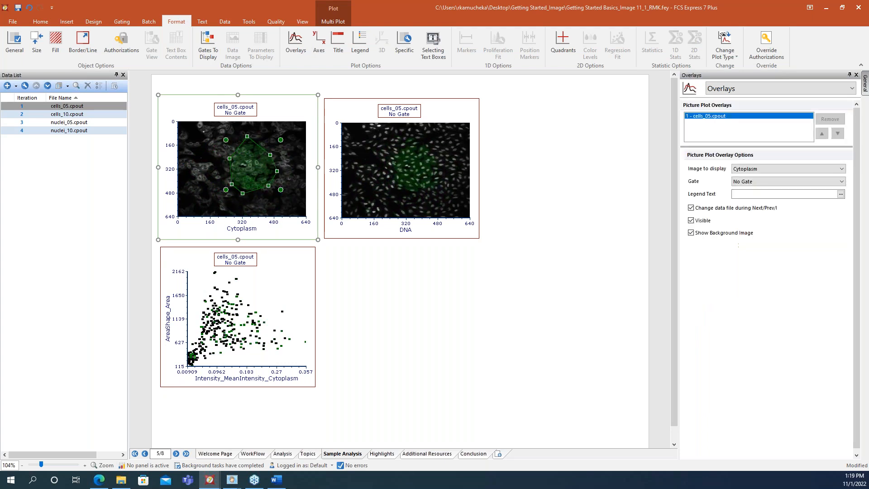
Try FOV as the current gate on the Color Dot plot, and return the plot to No Gate.
click(283, 281)
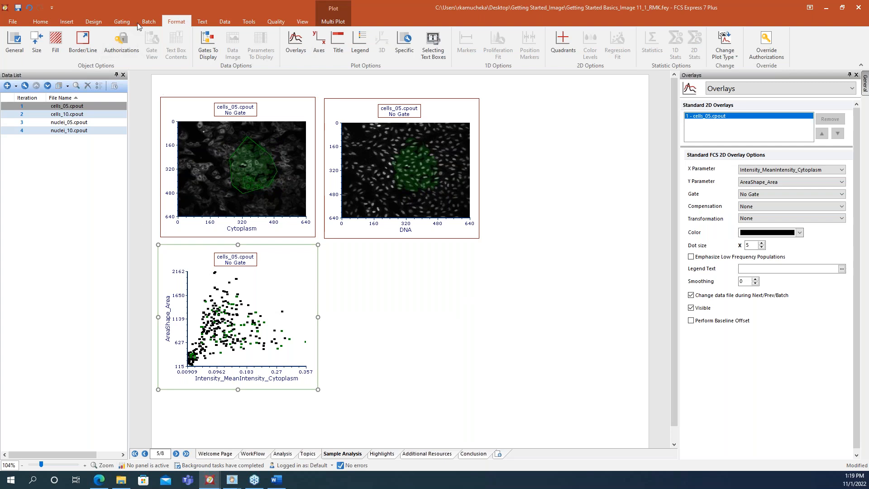
click(121, 21)
click(43, 51)
click(11, 68)
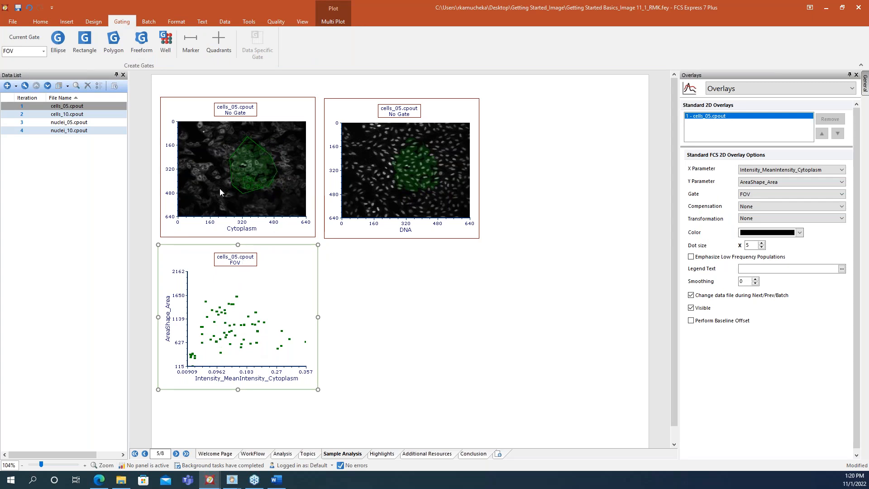
click(43, 52)
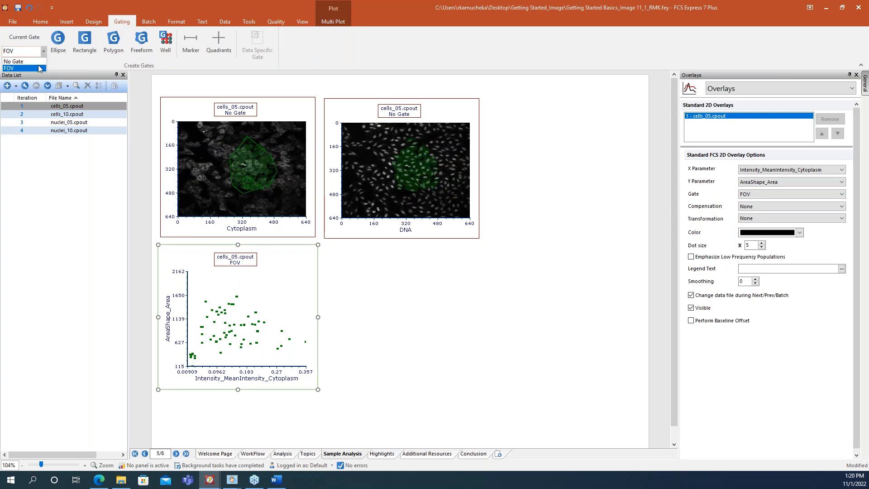
click(32, 61)
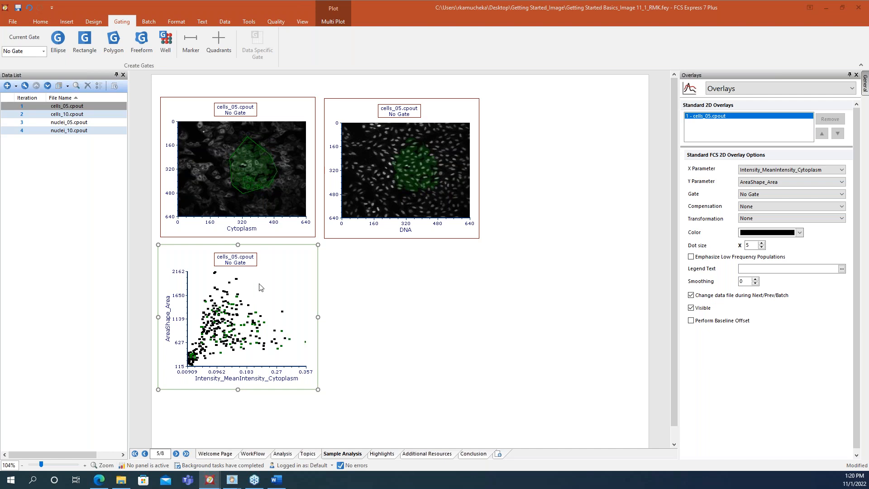
Draw a rectangle gate around the high-intensity cells on the Color Dot plot and name it small dim cyto.
click(84, 41)
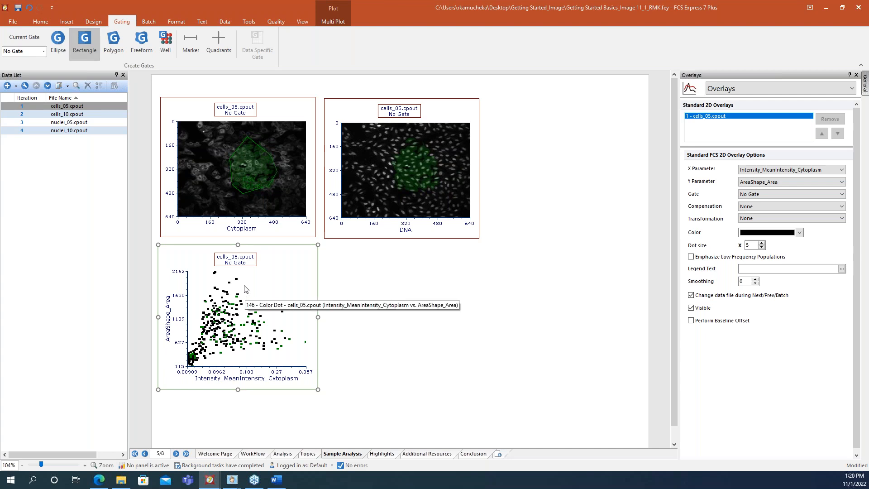
drag(247, 284, 308, 362)
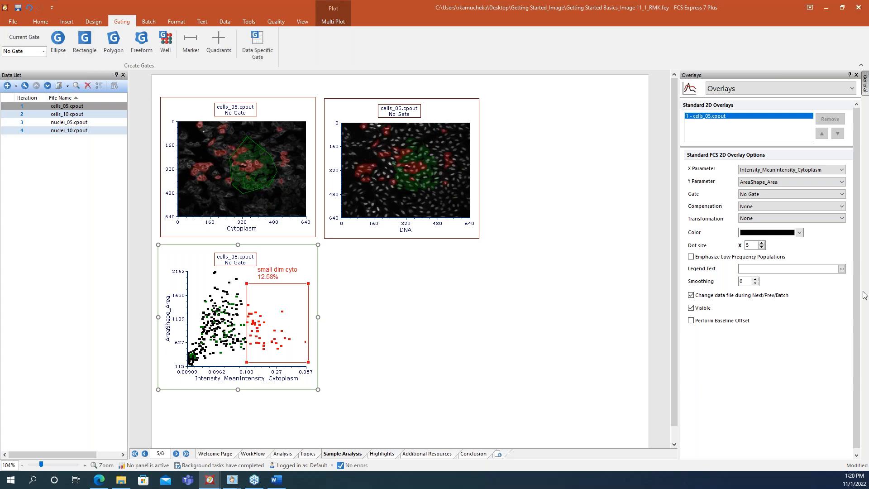
Move and shrink the small dim cyto gate over the smaller, dimmer cells, and reposition its label clear of the plot title.
drag(296, 324, 243, 310)
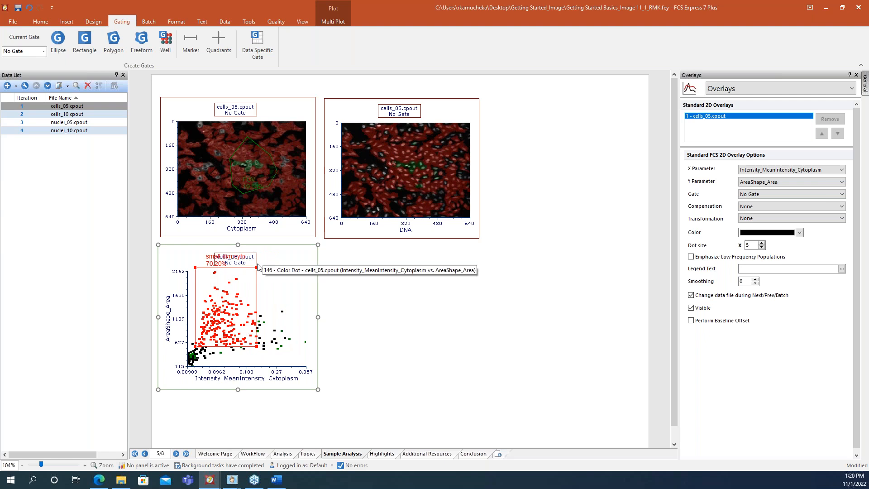
drag(257, 267, 235, 345)
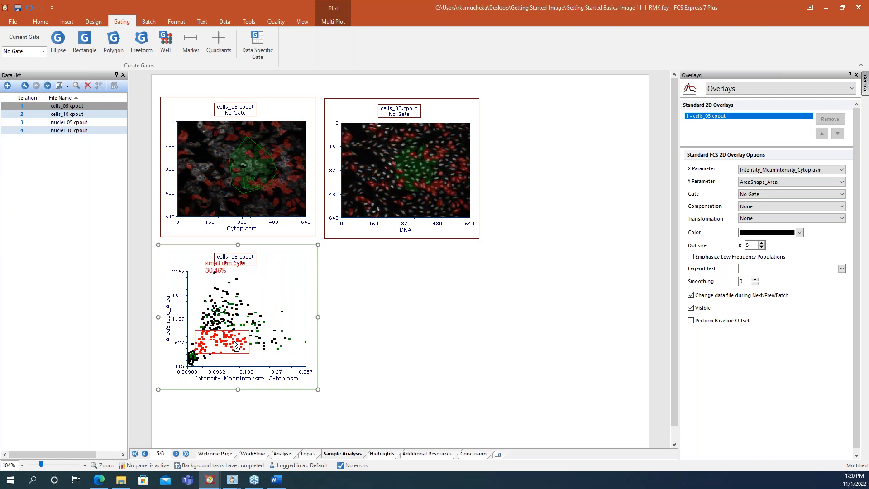
click(213, 265)
drag(213, 264, 266, 279)
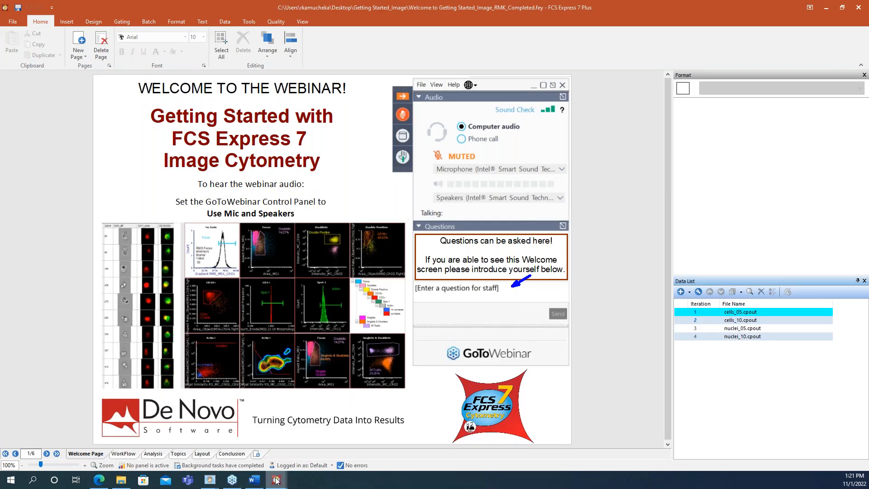
Add a blank page to the completed Getting Started layout and float the Data List beside the page.
mouse_move(277, 480)
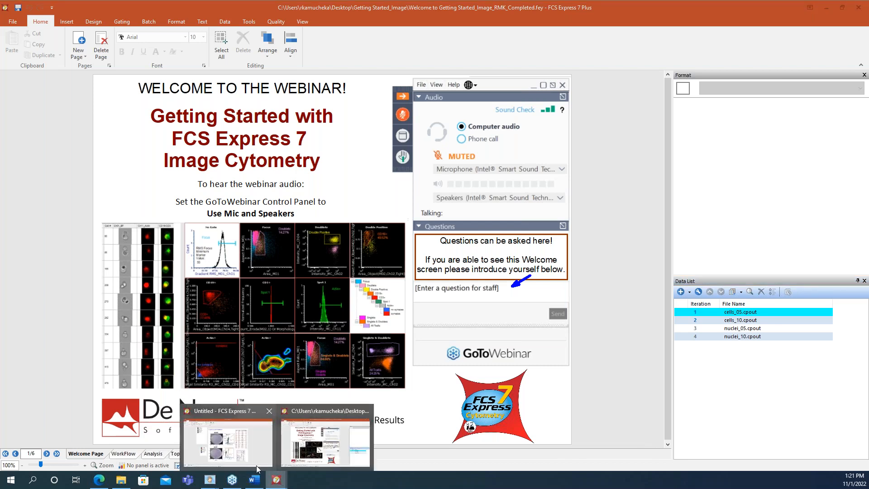
click(12, 400)
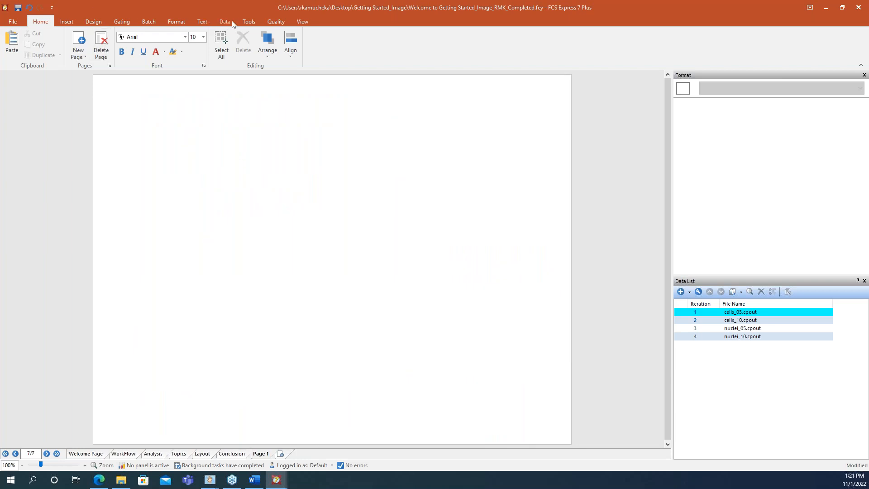
click(226, 21)
click(269, 42)
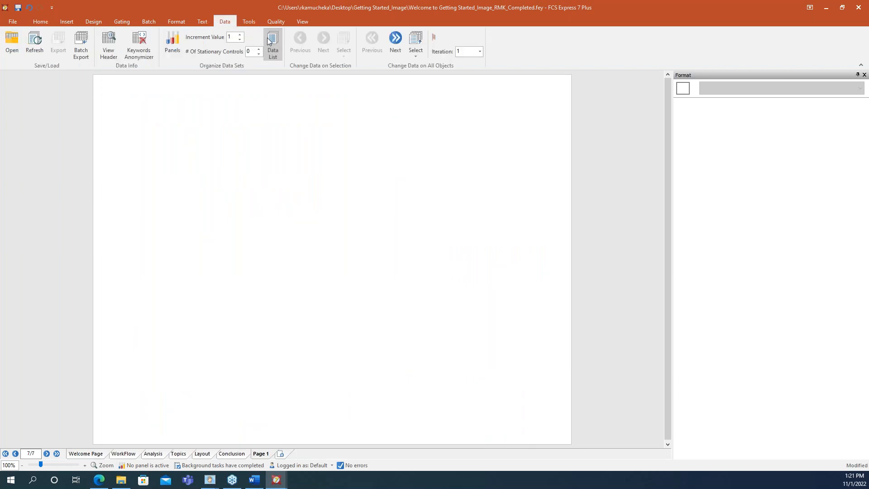
click(270, 42)
drag(412, 170, 44, 89)
Create a Color Dot plot from cells_05.cpout on the blank page and move it toward the page's left edge.
drag(72, 121, 267, 149)
click(366, 222)
click(366, 242)
click(467, 344)
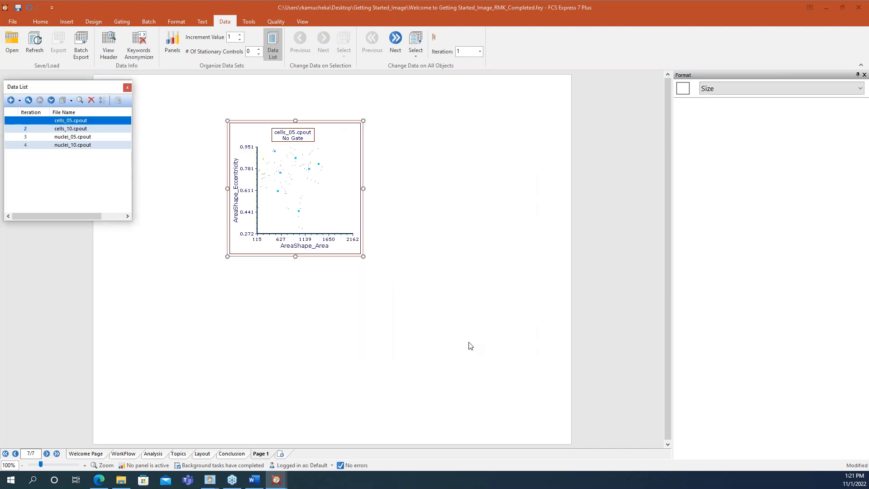
drag(271, 122, 171, 201)
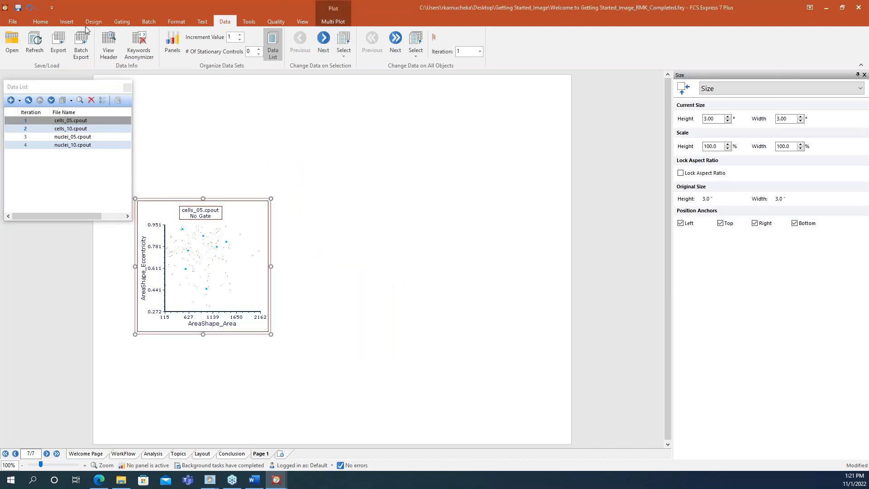
Open another plot from cells_05.cpout with Picture Plot as the chosen type and Color Dot deselected.
double_click(66, 122)
scroll(495, 226, down, 4)
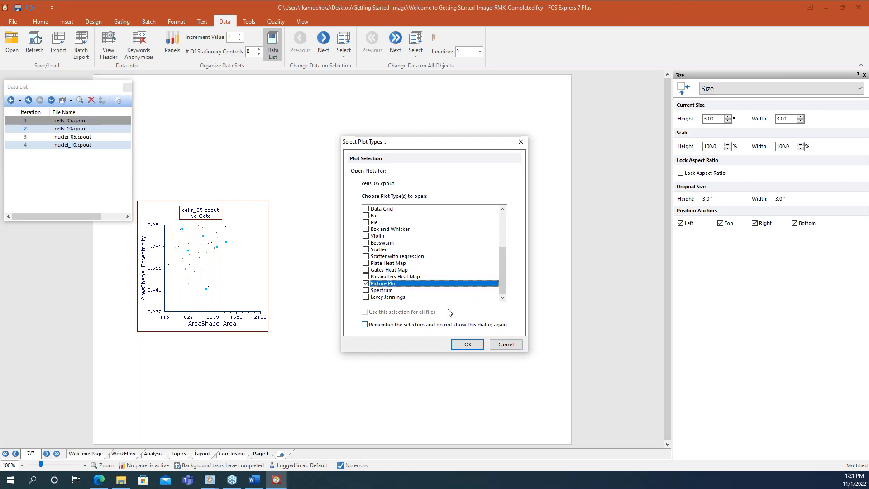
scroll(384, 272, up, 4)
click(370, 223)
click(468, 344)
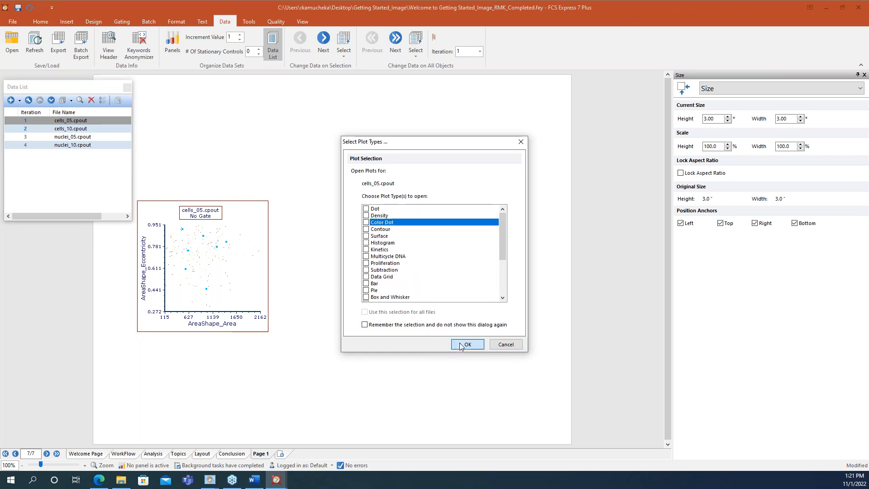
Arrange the picture plot near the page's upper edge with the Color Dot plot directly beneath it.
drag(174, 216, 208, 283)
drag(254, 115, 162, 86)
drag(192, 271, 160, 225)
Set the dot size of the Color Dot plot's cells_05.cpout overlay to 5.
click(770, 88)
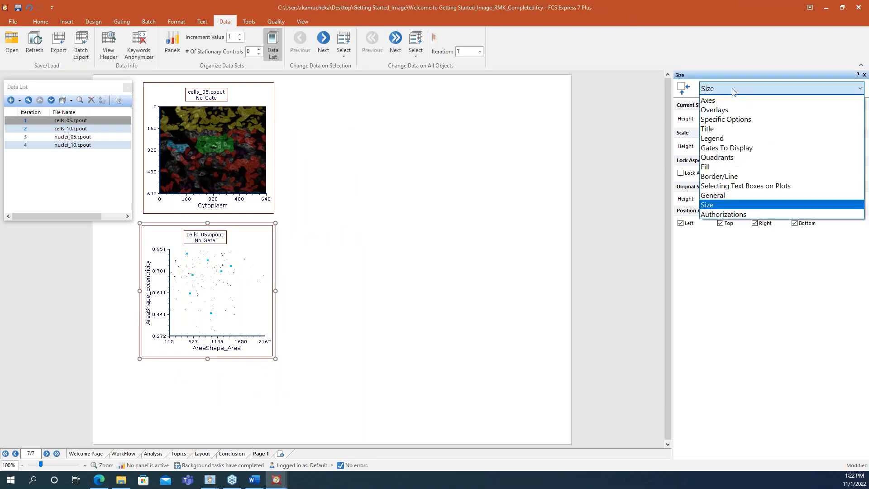
click(724, 109)
click(755, 243)
click(755, 243)
click(756, 243)
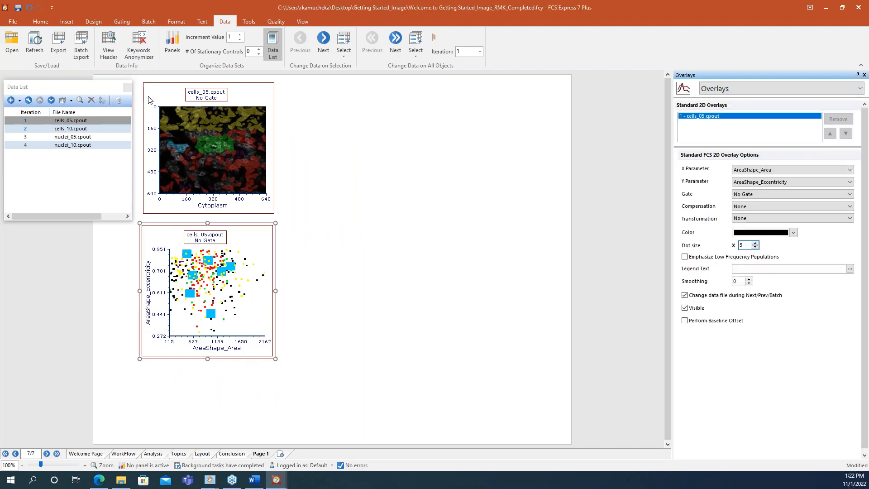
Close the floating Data List and insert a Gate View in the empty area beside the plots.
click(127, 87)
click(67, 22)
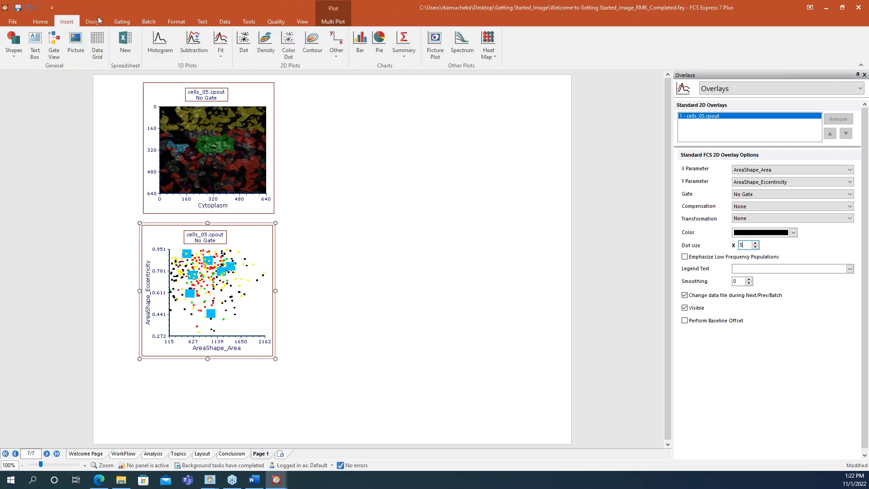
drag(394, 107, 573, 297)
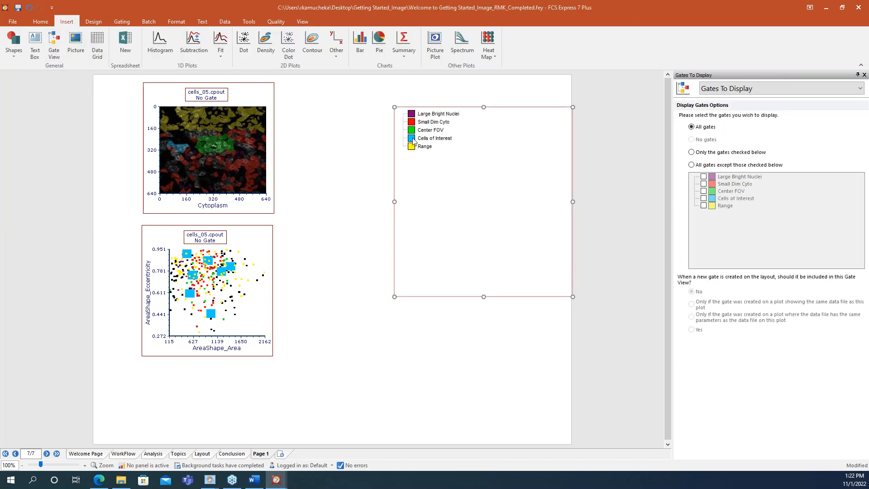
Check which gates can be shown on the Color Dot plot with its current axis parameters.
right_click(251, 249)
click(328, 128)
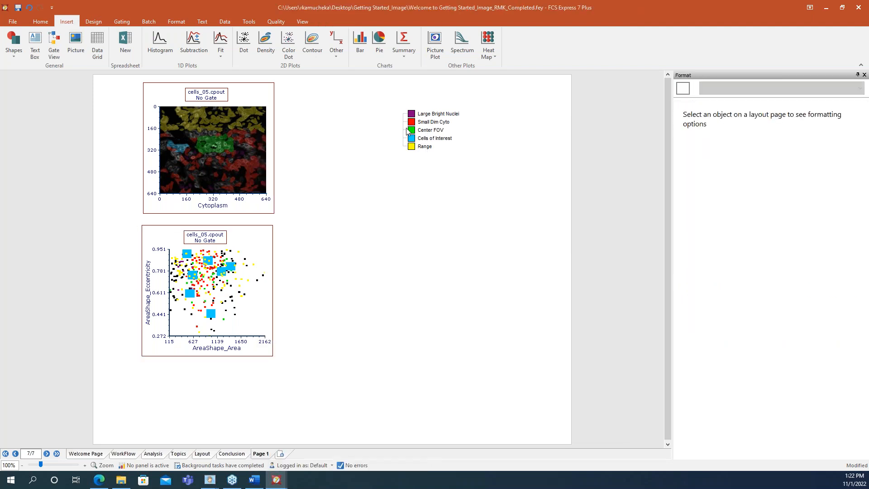
right_click(257, 242)
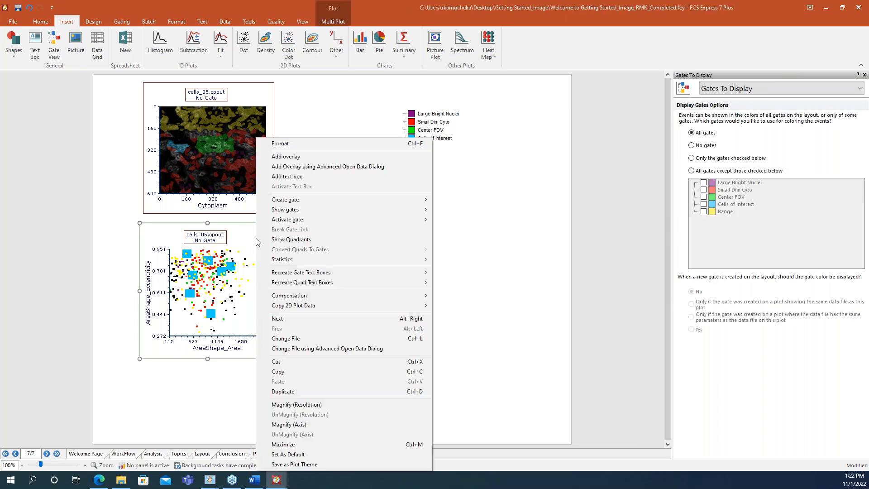
mouse_move(311, 214)
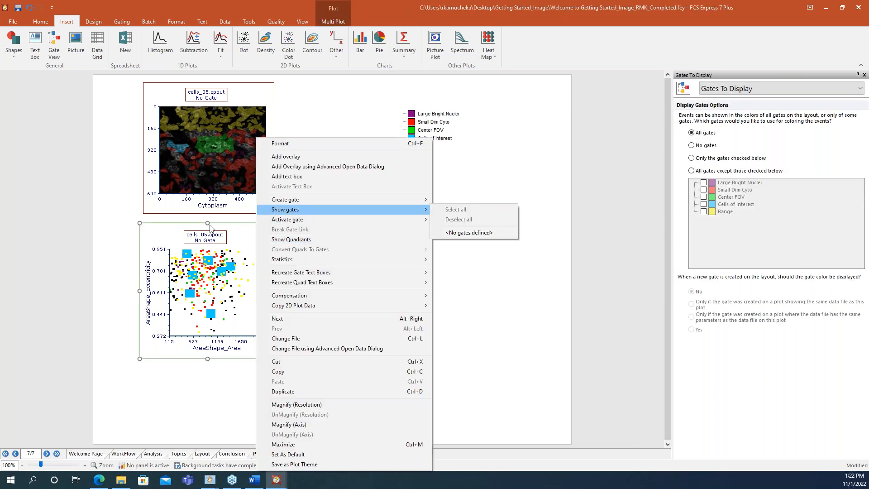
click(243, 234)
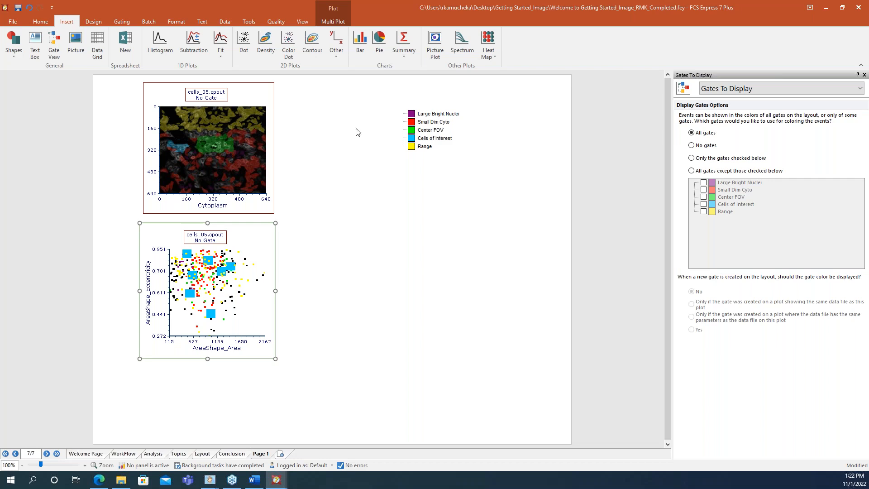
Narrow the Gate View to about half its width and move it right beside the picture plot.
click(419, 131)
drag(573, 199, 484, 201)
drag(455, 108, 351, 87)
Look up the parameters that define the Large Bright Nuclei gate in its edit dialog, leaving the gate unedited.
click(337, 95)
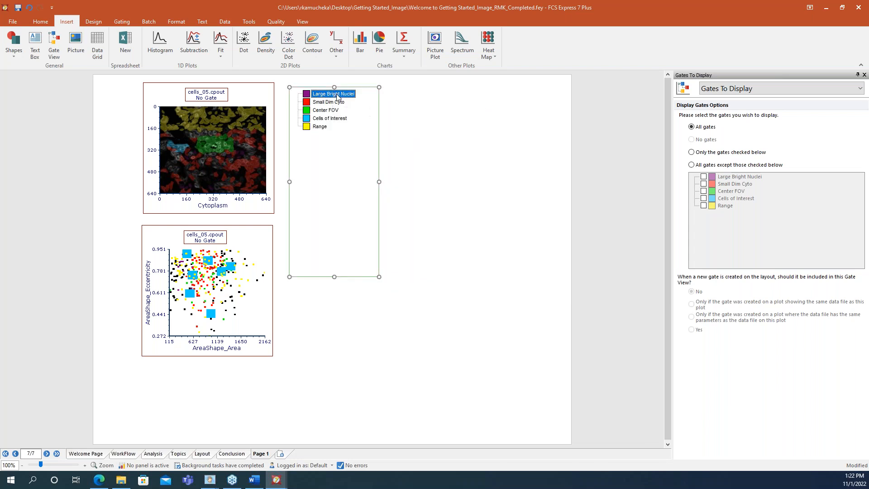
double_click(336, 94)
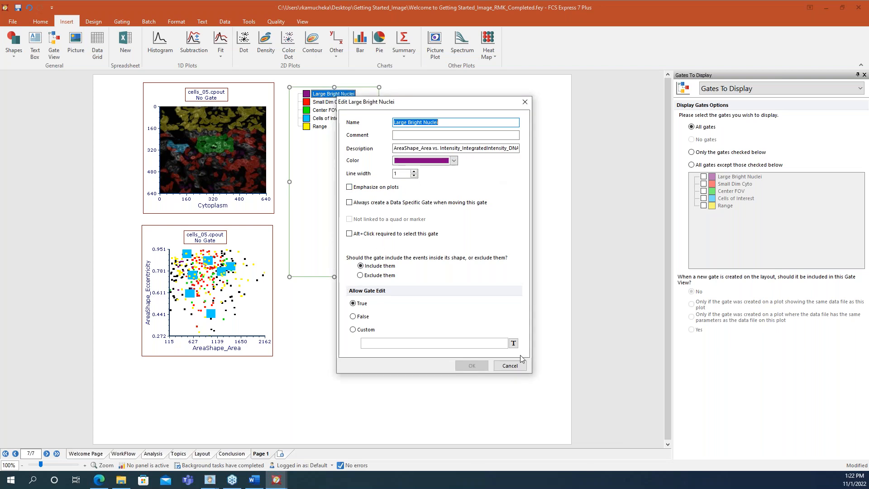
click(510, 365)
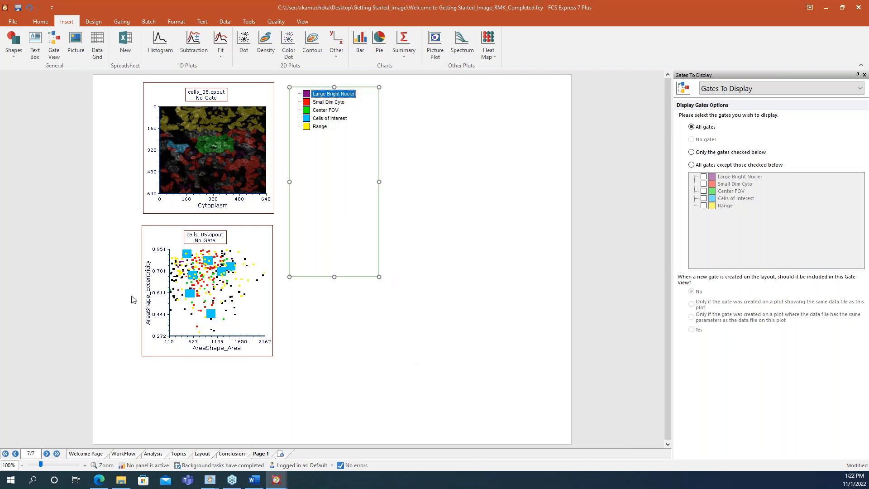
Change the Color Dot plot's Y parameter to Intensity_IntegratedIntensity_DNA.
click(149, 304)
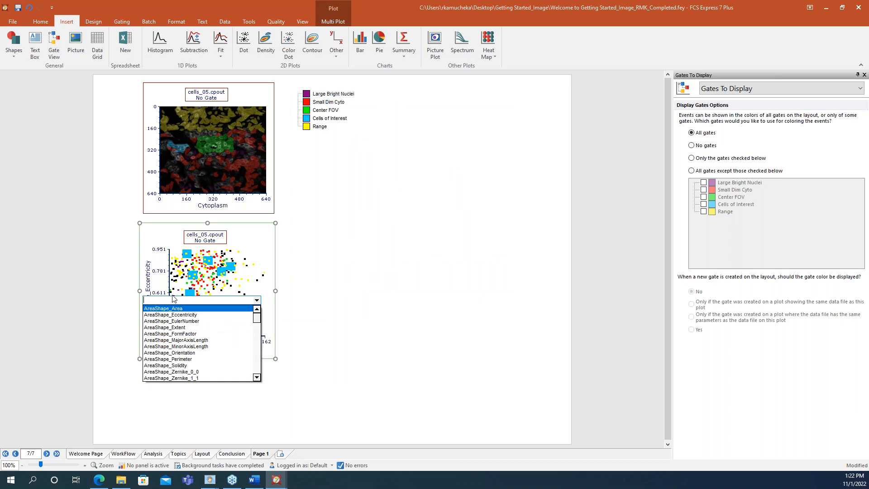
text(inte)
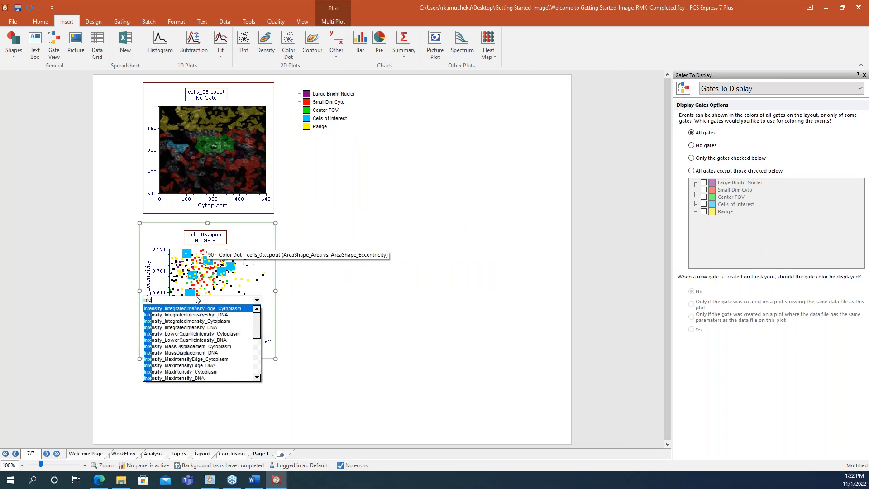
click(200, 327)
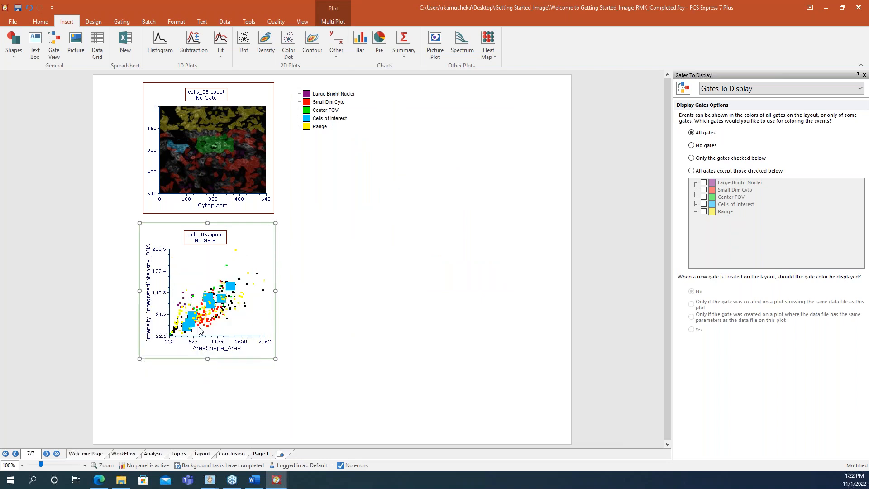
Show the Large Bright Nuclei gate on the Color Dot plot and nudge it slightly up and to the right.
right_click(226, 262)
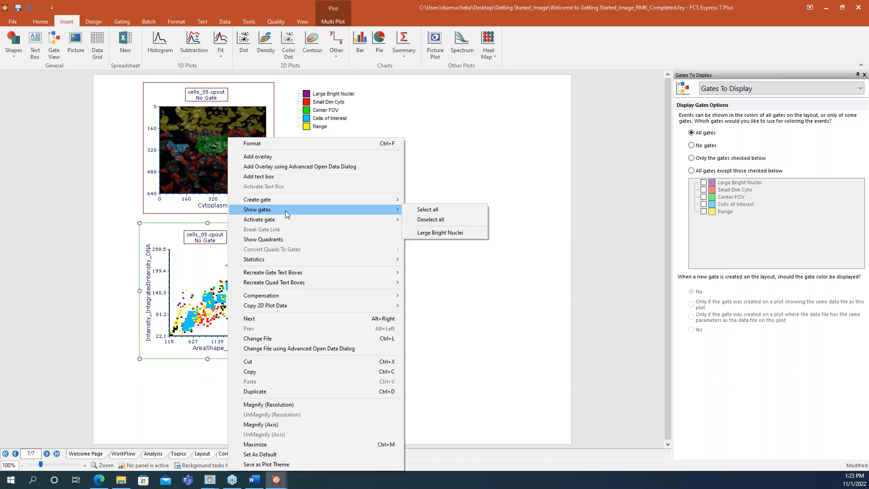
click(448, 232)
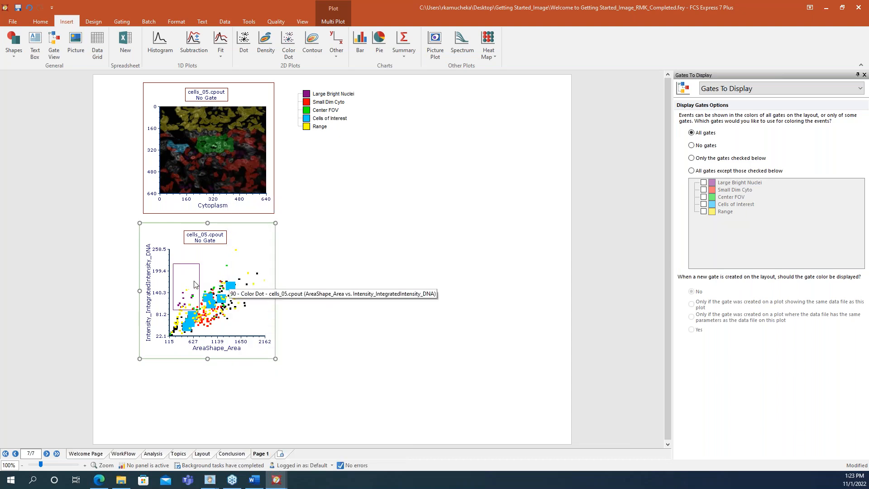
mouse_move(188, 287)
mouse_down()
mouse_move(215, 284)
mouse_move(183, 293)
mouse_move(216, 315)
mouse_move(239, 299)
mouse_move(201, 299)
mouse_move(194, 281)
mouse_up()
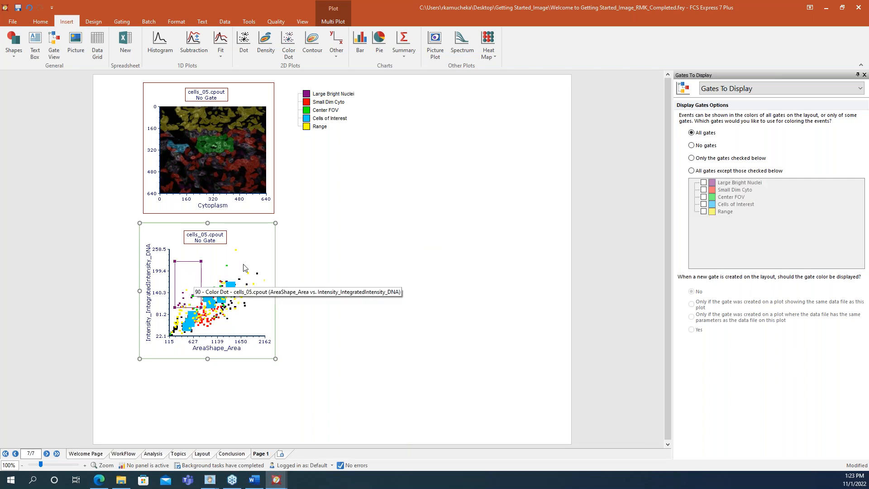
Move the picture plot and the Color Dot plot together toward the page's left edge.
shift+click(273, 97)
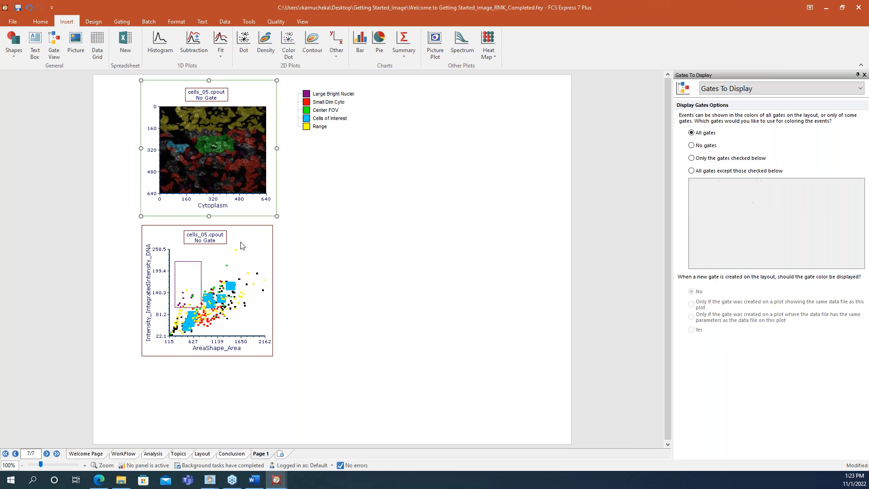
drag(240, 227, 202, 223)
click(278, 226)
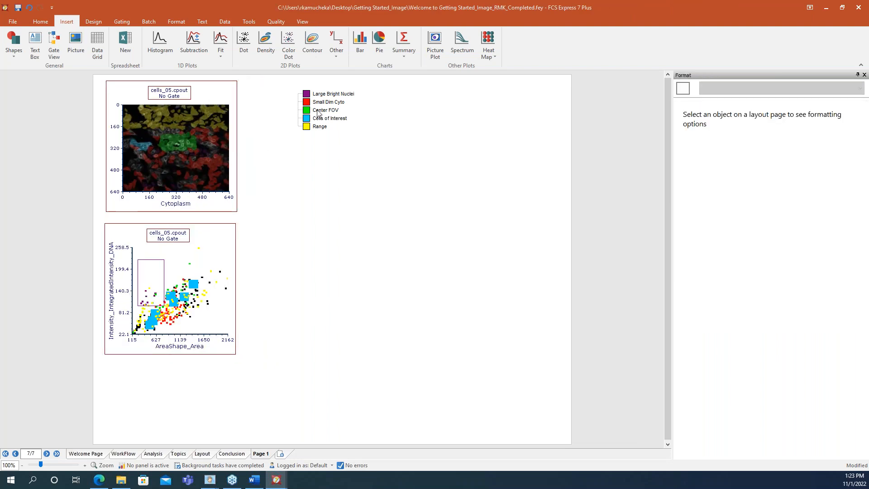
Duplicate the Color Dot plot and place the copy to the right of the original.
click(199, 259)
right_click(211, 248)
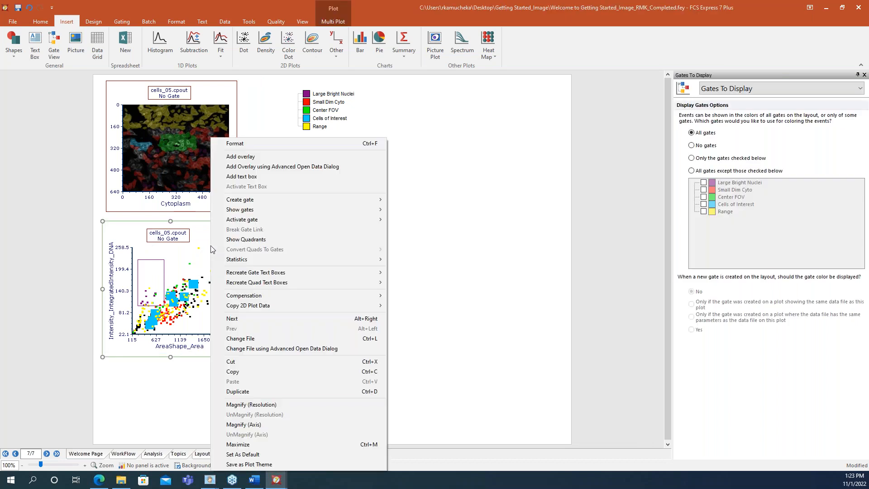
click(262, 391)
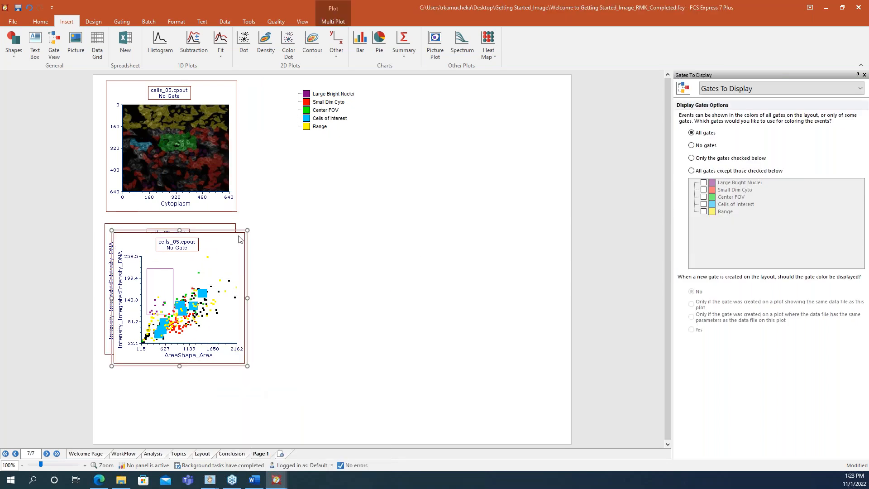
drag(238, 233, 380, 224)
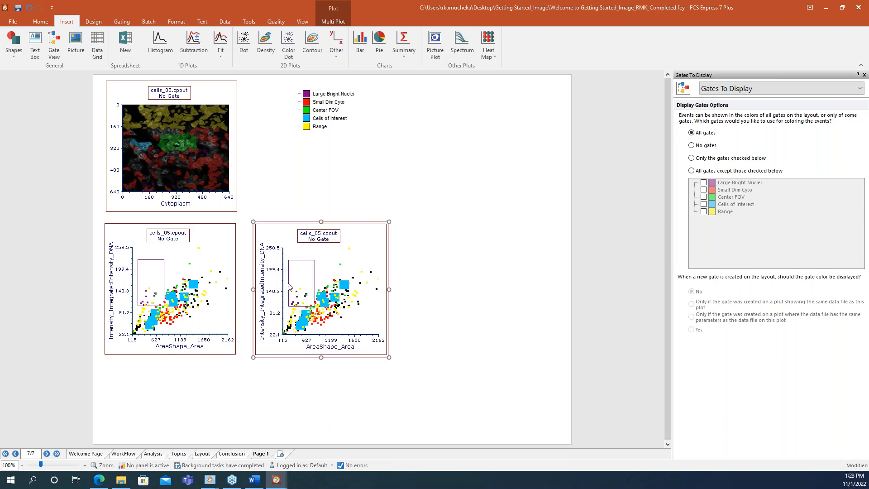
Change the duplicated plot's Y parameter to Intensity_IntegratedIntensity_Cytoplasm.
click(263, 315)
text(in)
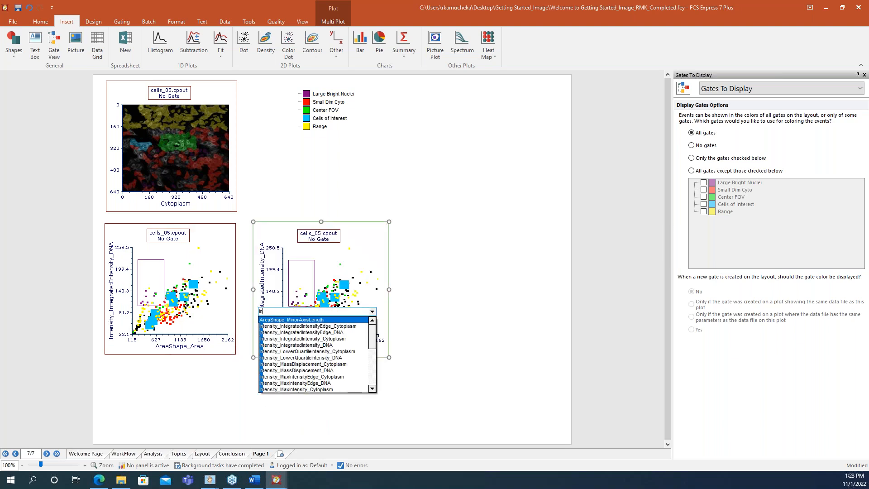
click(330, 340)
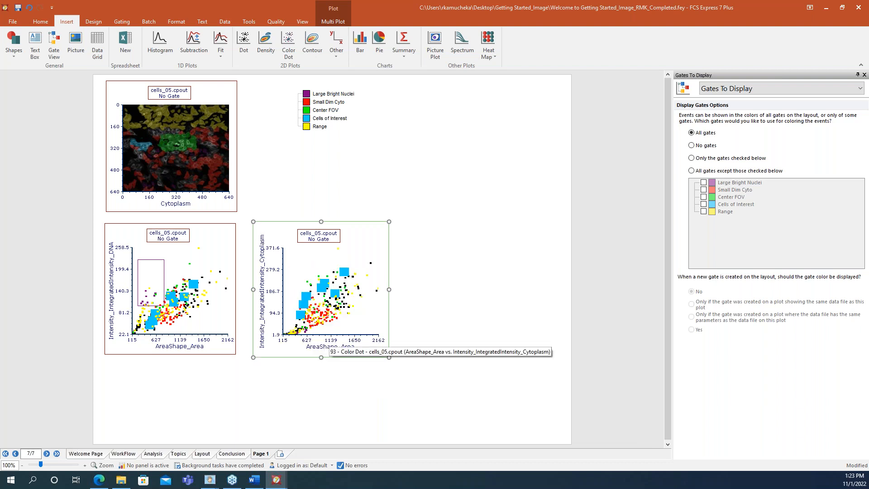
Show the Small Dim Cyto gate on the duplicated plot and bring up that plot's commands.
right_click(290, 252)
mouse_move(340, 211)
click(483, 238)
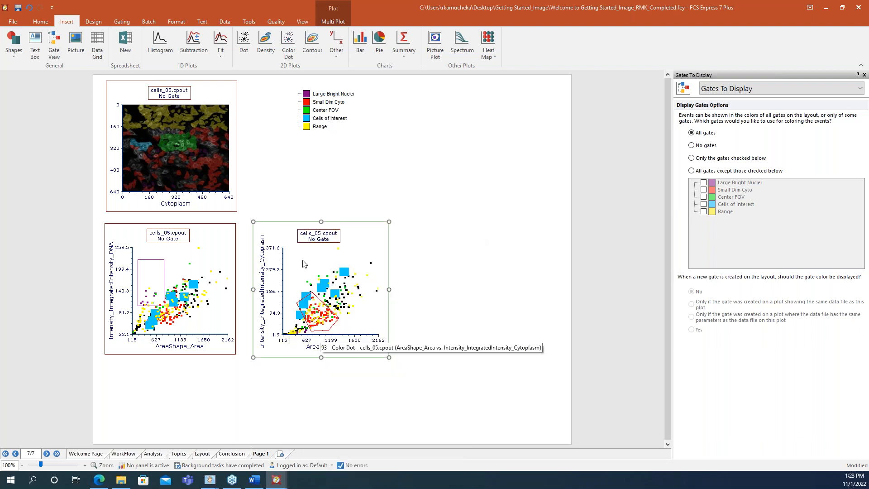
right_click(302, 263)
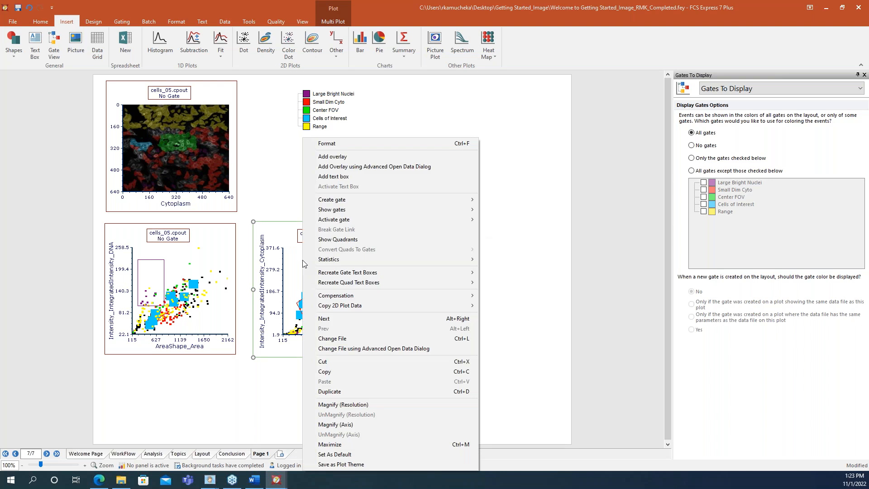
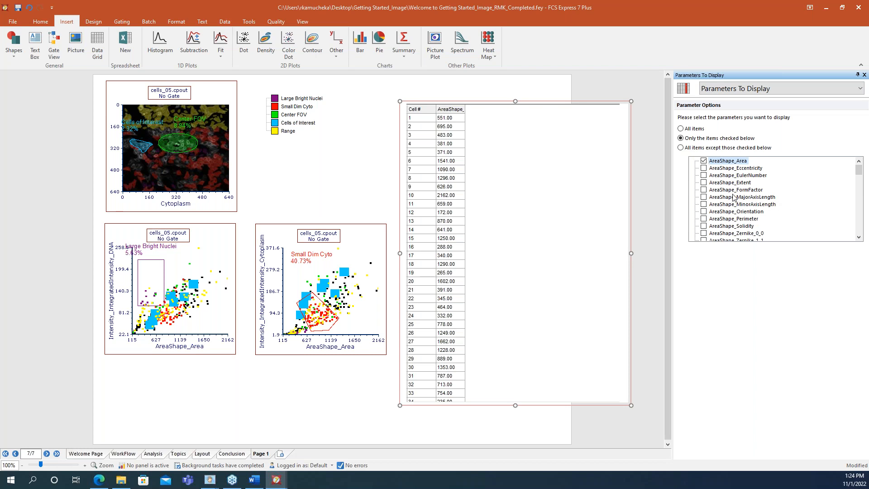
Add the Intensity_IntegratedIntensity_Cytoplasm and Intensity_IntegratedIntensity_DNA parameters to the data grid's displayed columns.
scroll(769, 186, down, 15)
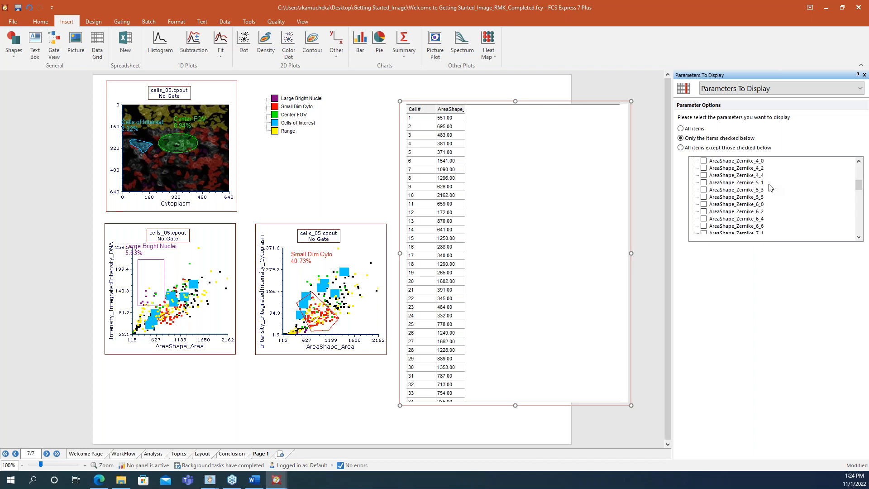
scroll(766, 194, down, 2)
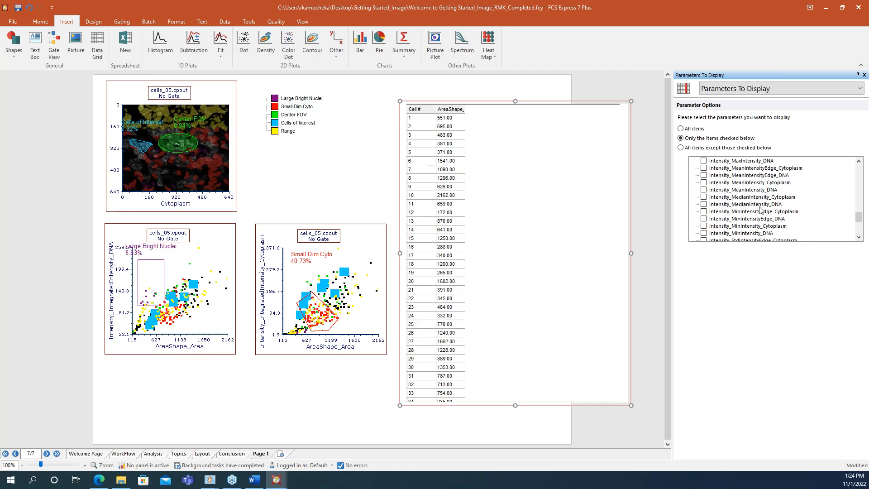
scroll(760, 209, up, 3)
scroll(760, 209, up, 1)
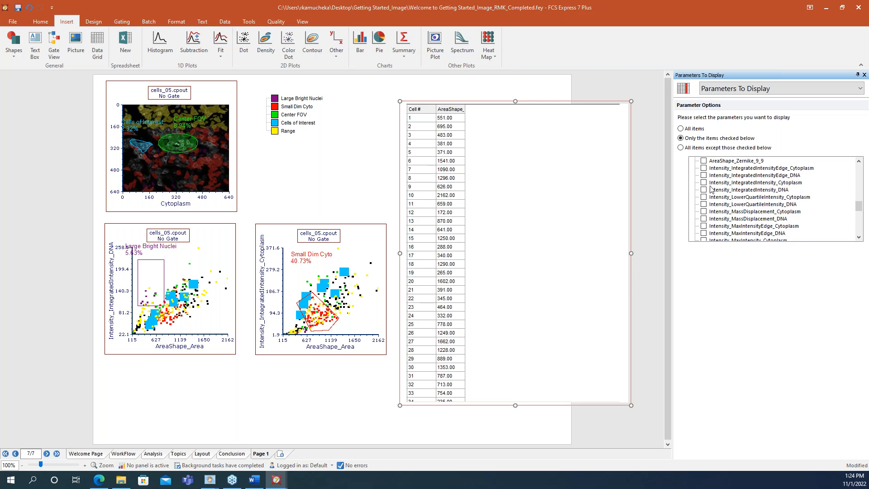
click(704, 183)
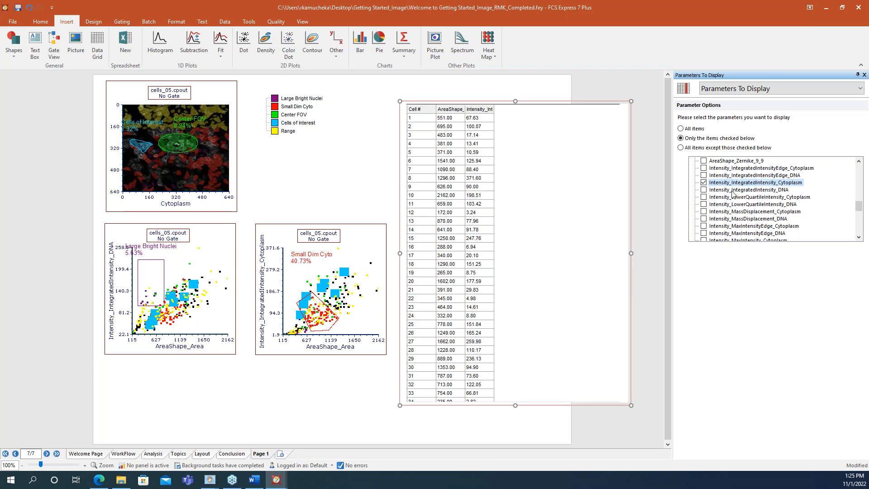
click(704, 190)
Add the Cytoplasm and DNA image columns to the data grid.
scroll(815, 194, down, 10)
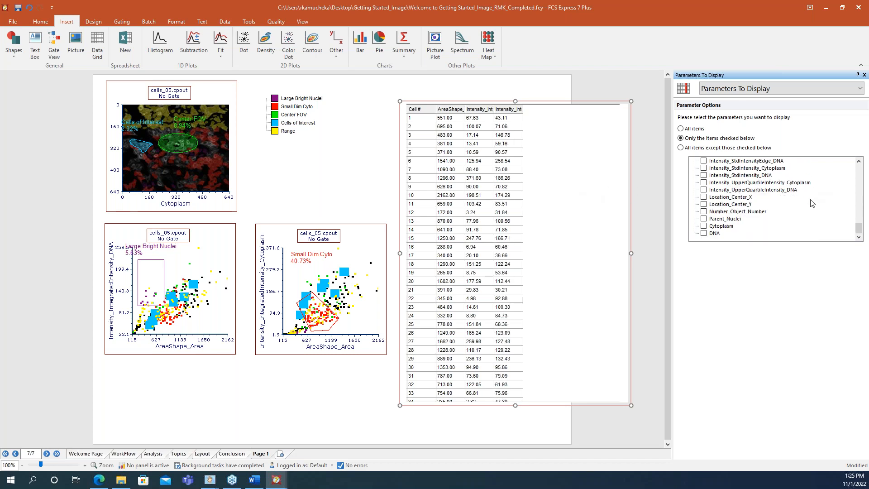
click(703, 226)
click(703, 233)
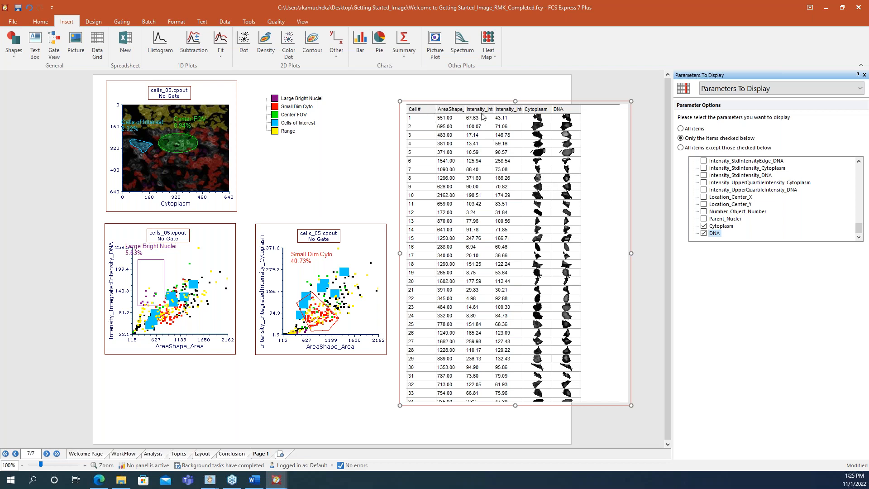
Display all gates in the data grid through its Gates To Display options.
click(732, 90)
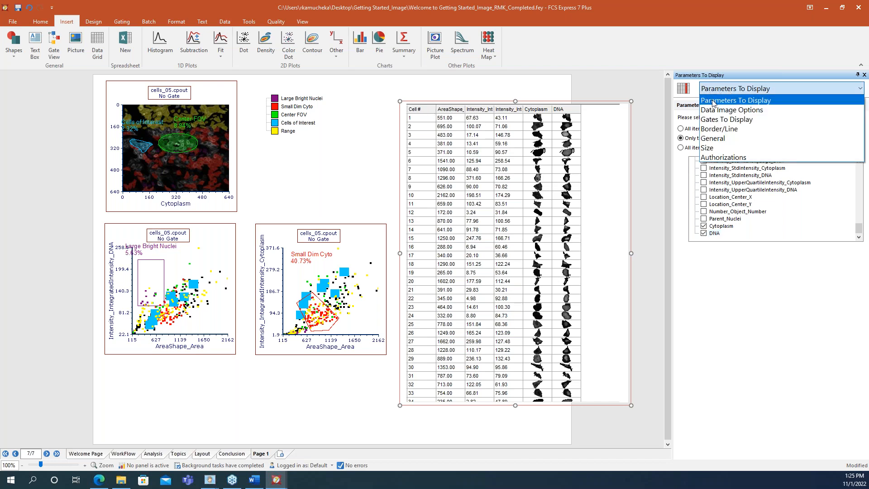
click(719, 119)
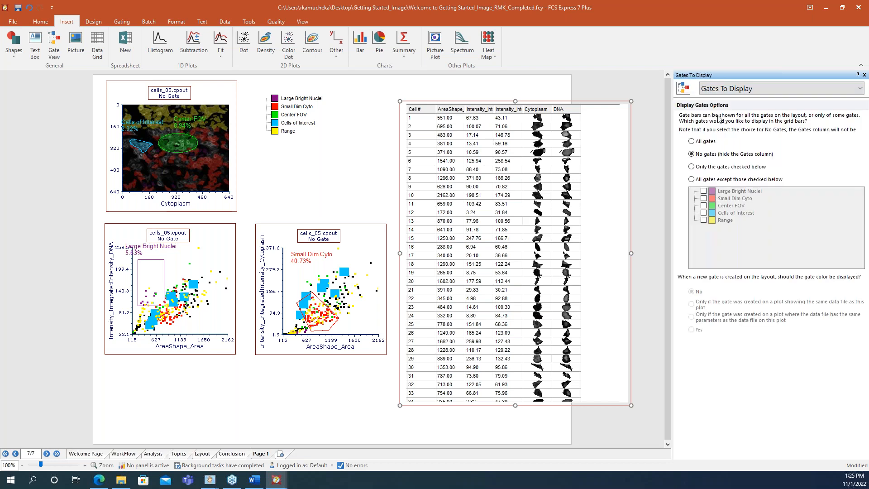
click(692, 142)
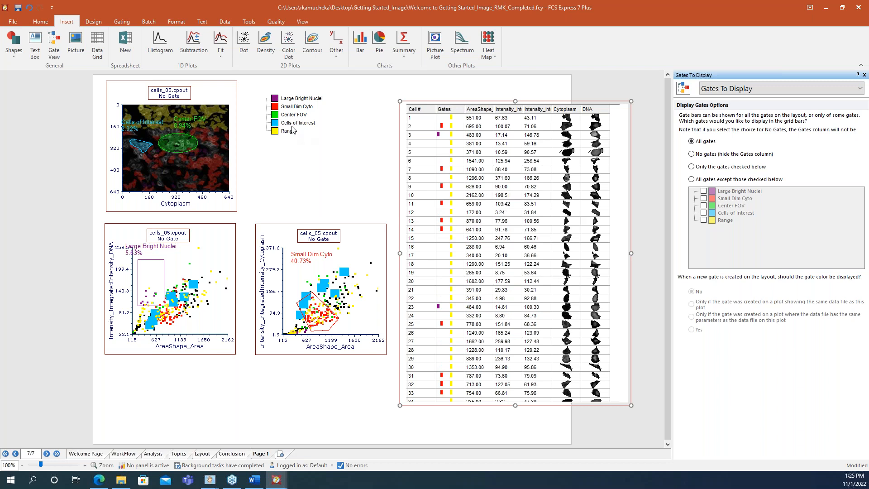
Try to create a new gate from the data grid by adding a range of cells to it.
double_click(456, 110)
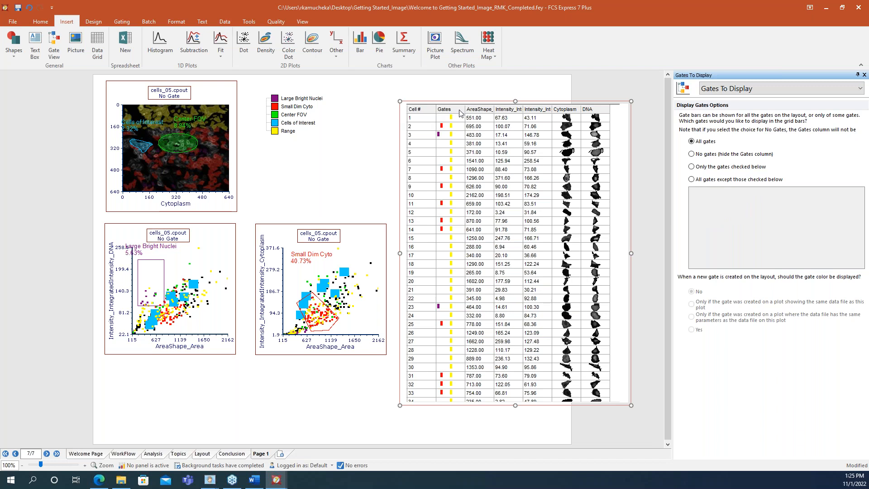
right_click(615, 114)
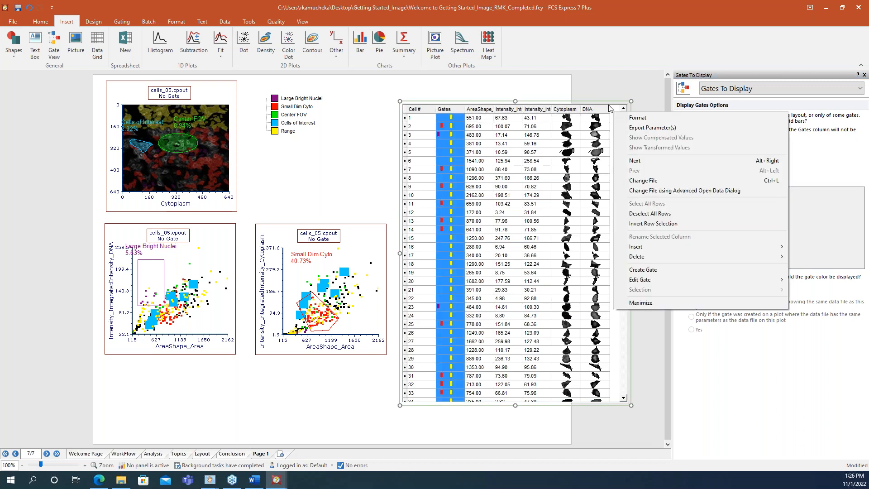
click(644, 270)
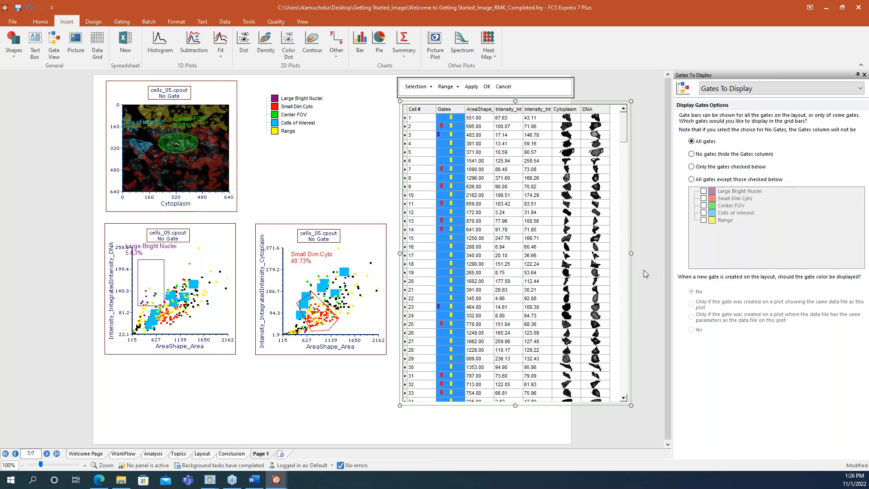
click(456, 86)
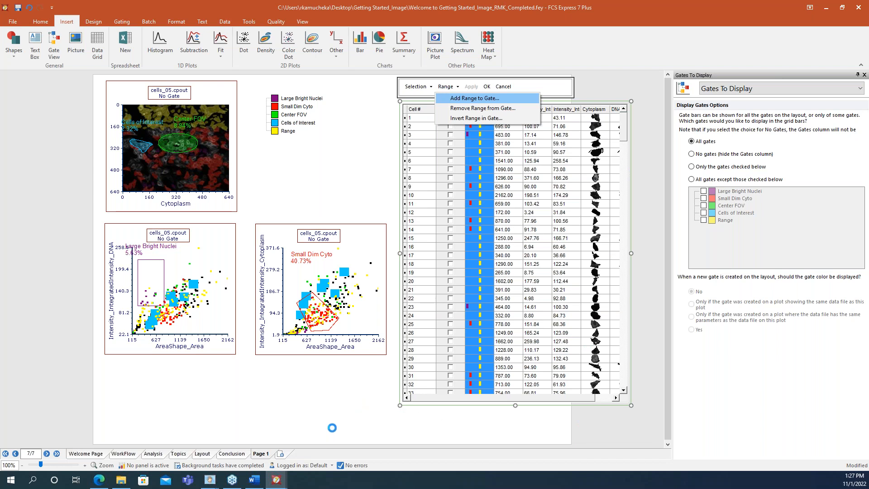
mouse_move(281, 485)
click(524, 102)
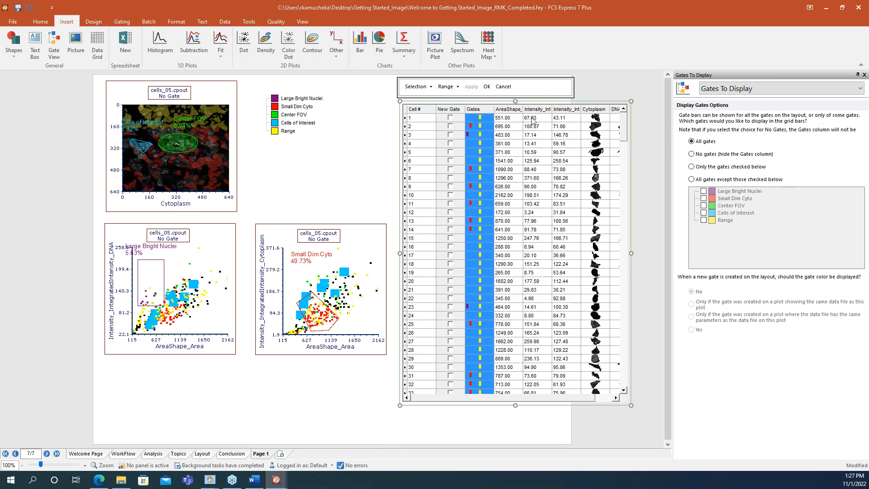
click(504, 87)
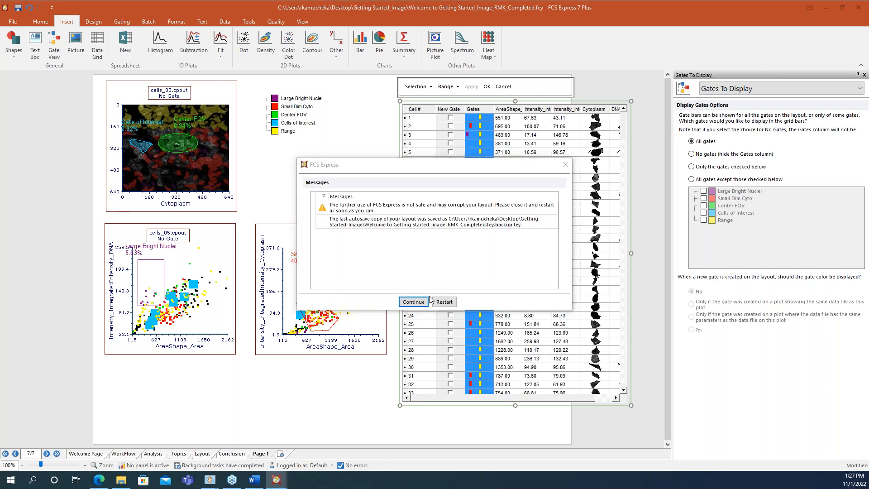
click(413, 302)
click(503, 87)
click(353, 157)
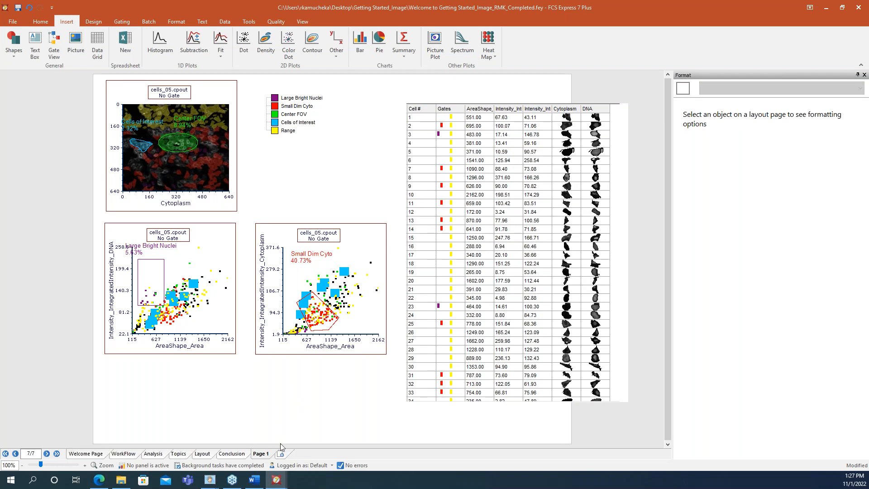
Switch to the Batch Analysis.fey layout and widen the File Name column of its data list to show the full names.
mouse_move(277, 483)
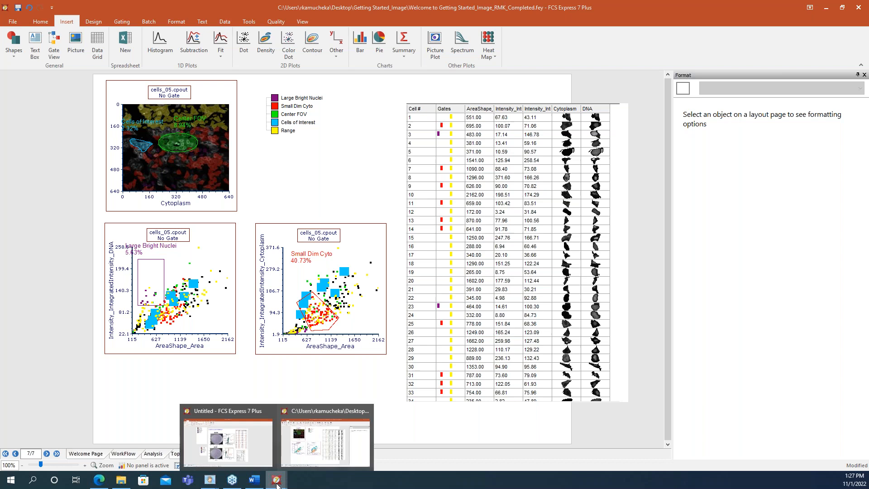
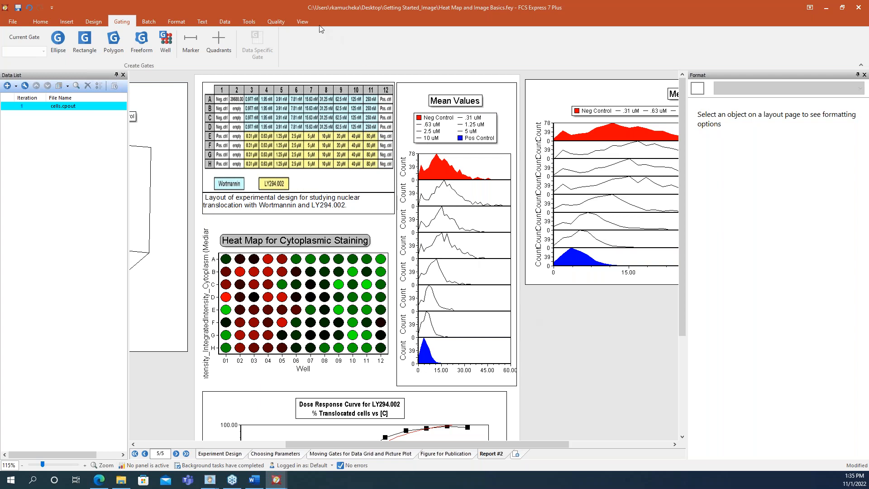
click(302, 22)
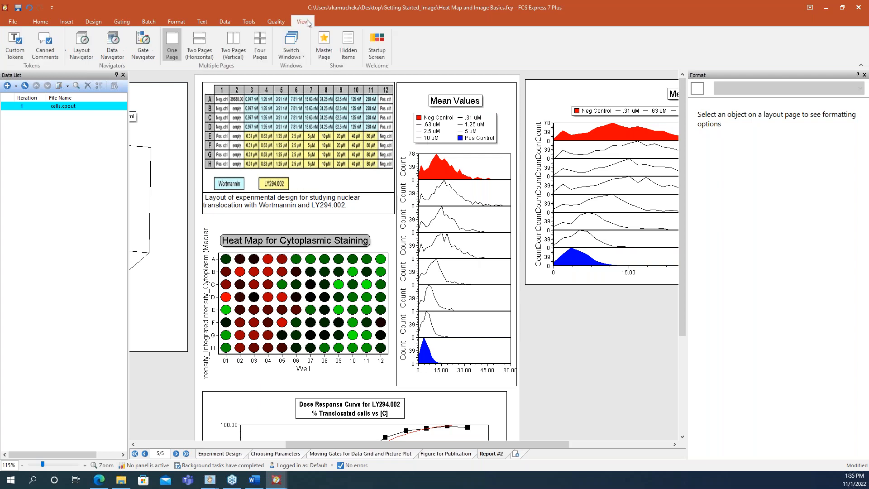
click(304, 59)
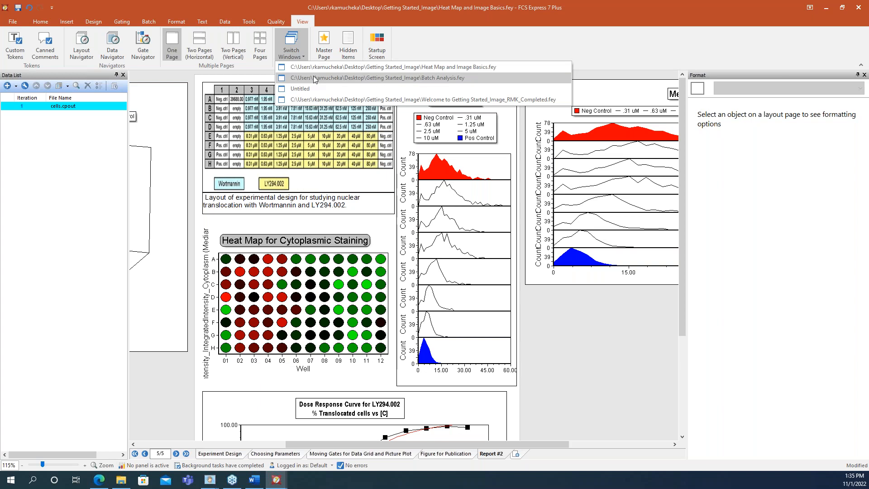
click(314, 77)
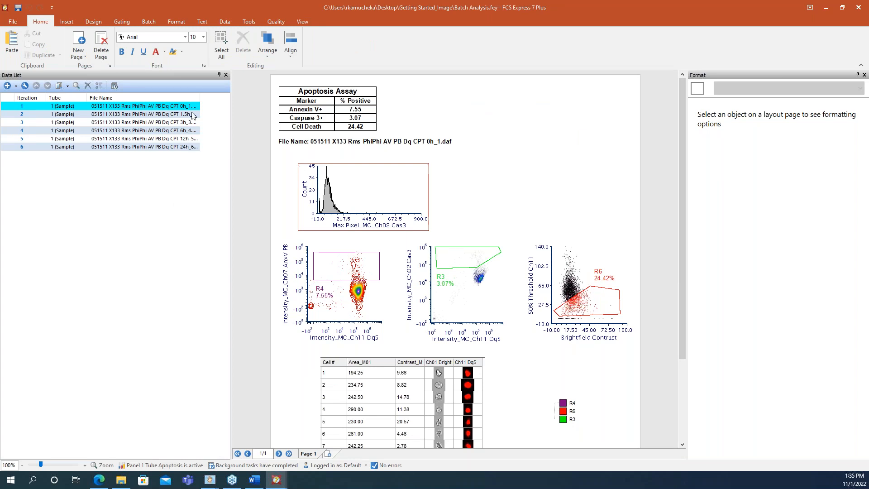
drag(200, 98, 222, 101)
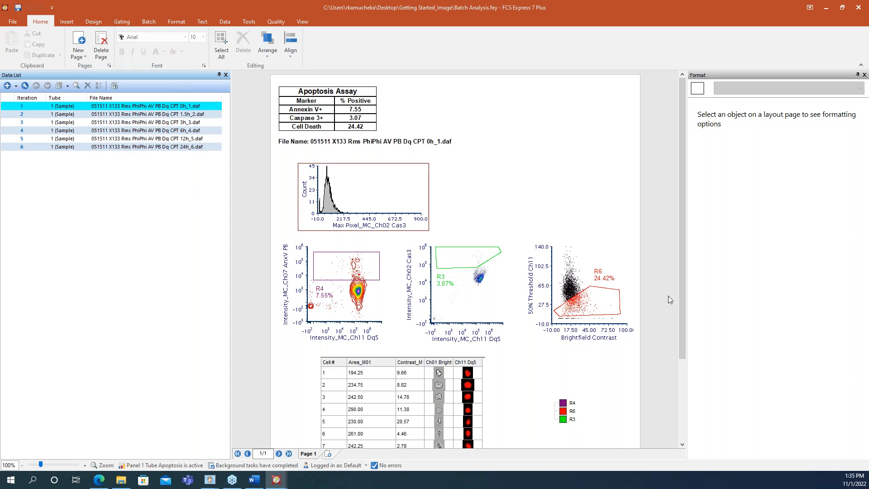
Cycle twice through the data list's iterations up to the 24h file and compare how the plots, gates and data grid respond.
scroll(680, 298, down, 3)
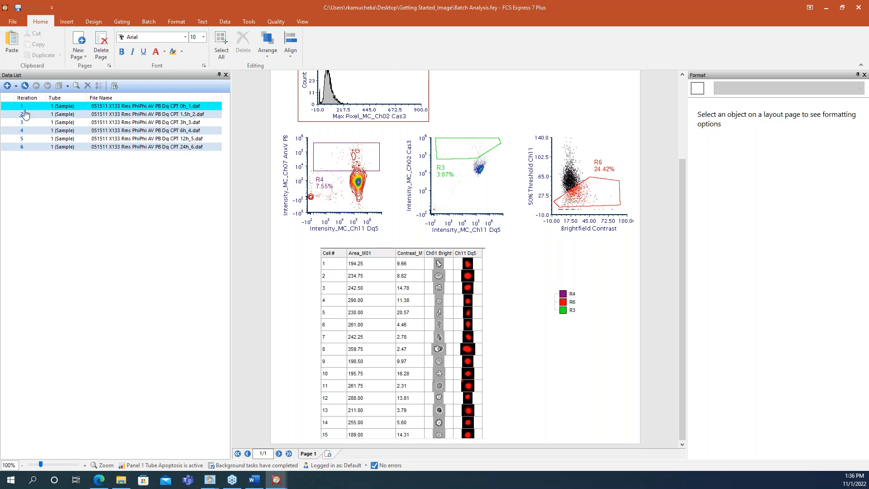
scroll(264, 124, up, 1)
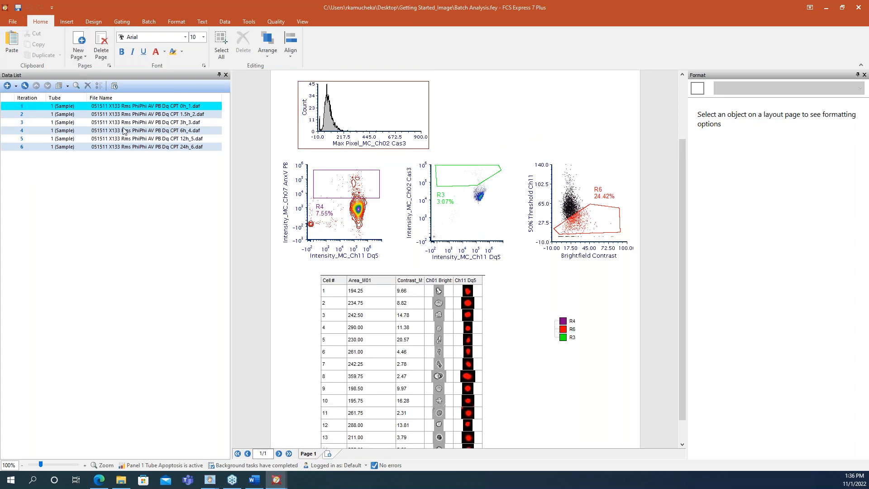
click(23, 118)
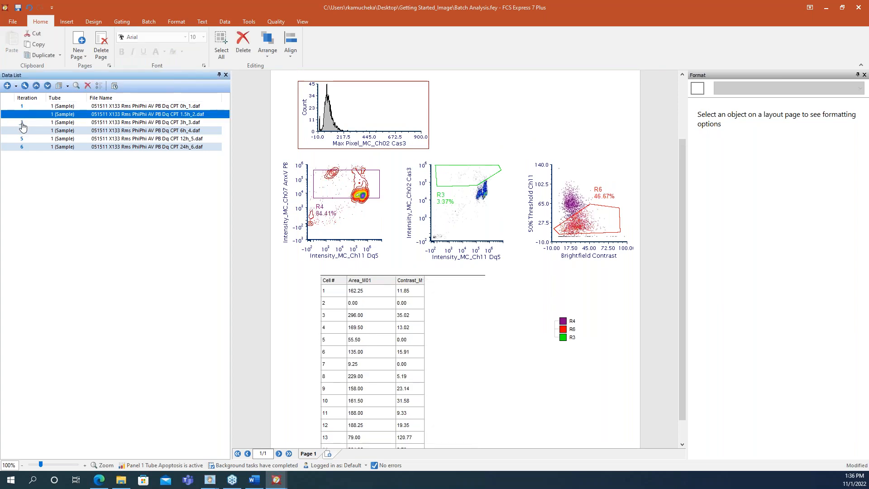
click(22, 124)
click(23, 132)
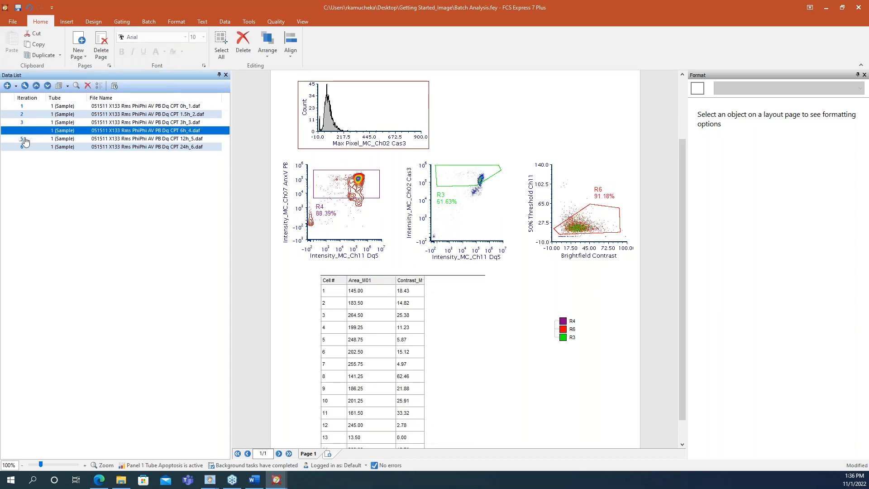
click(21, 139)
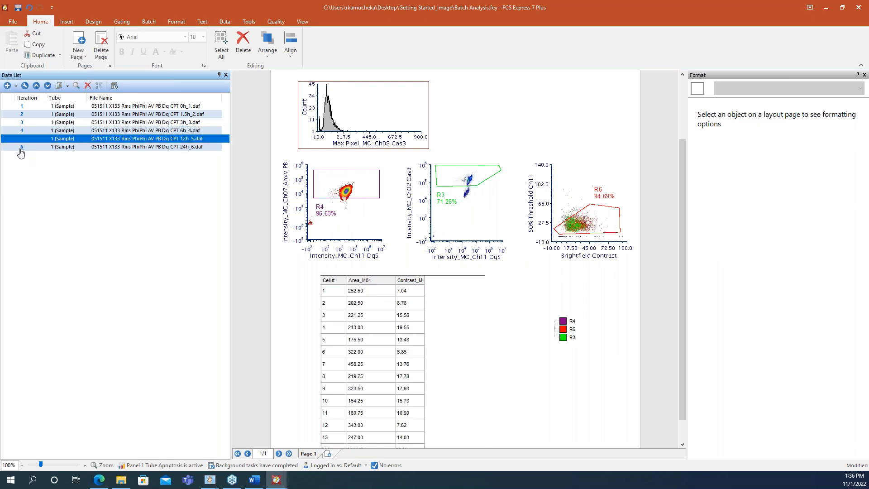
click(21, 148)
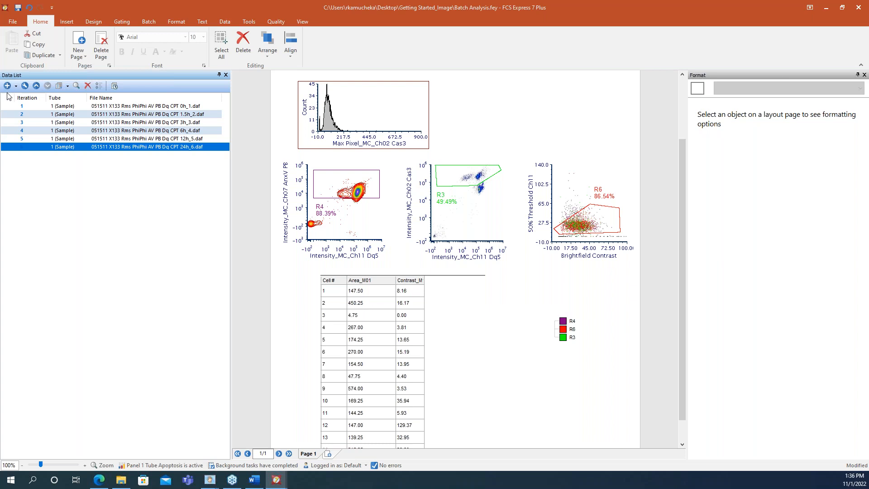
click(21, 107)
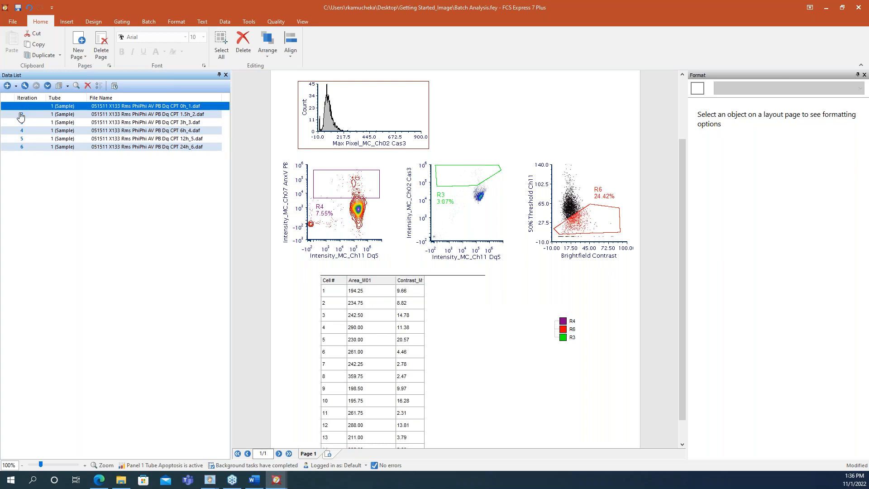
click(23, 115)
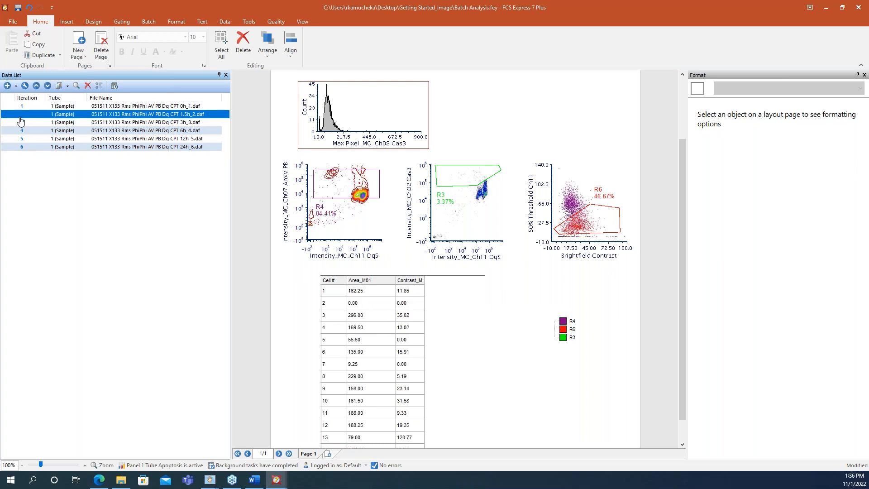
click(21, 124)
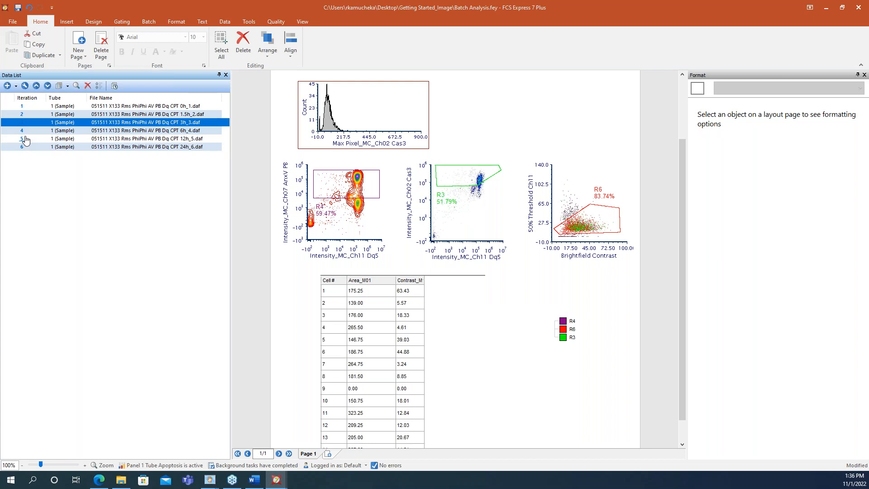
click(21, 131)
click(21, 139)
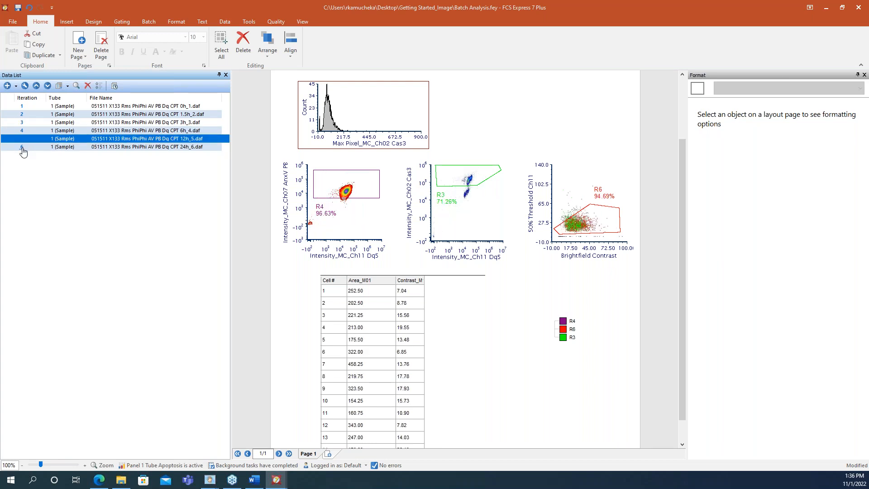
click(22, 147)
Add the Bright Detail Intensity R3_MC_Ch10 parameter to the data grid's displayed columns.
click(447, 290)
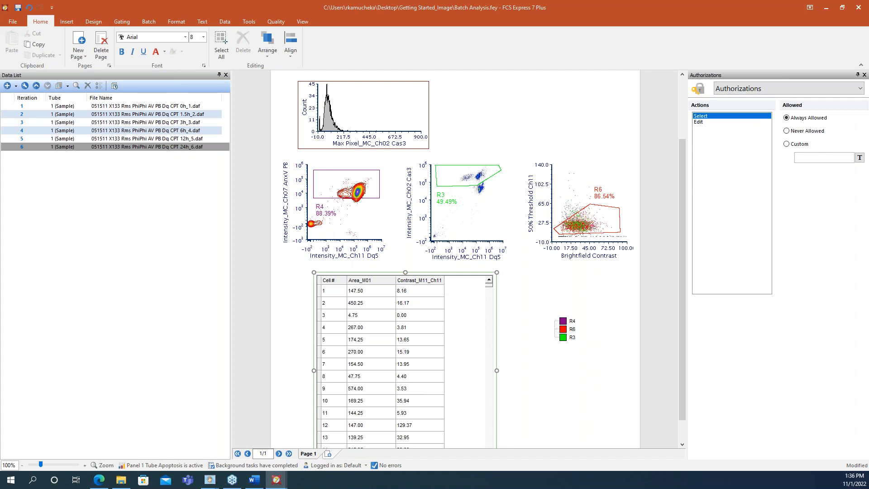
click(792, 89)
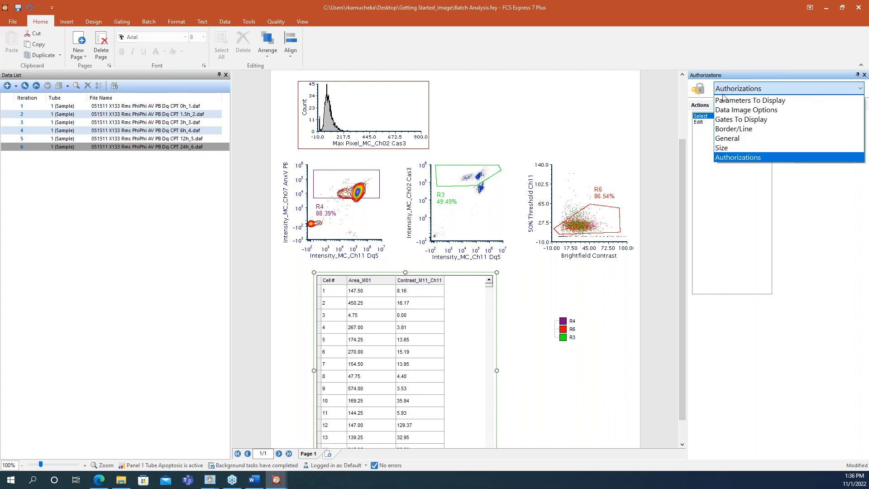
click(746, 101)
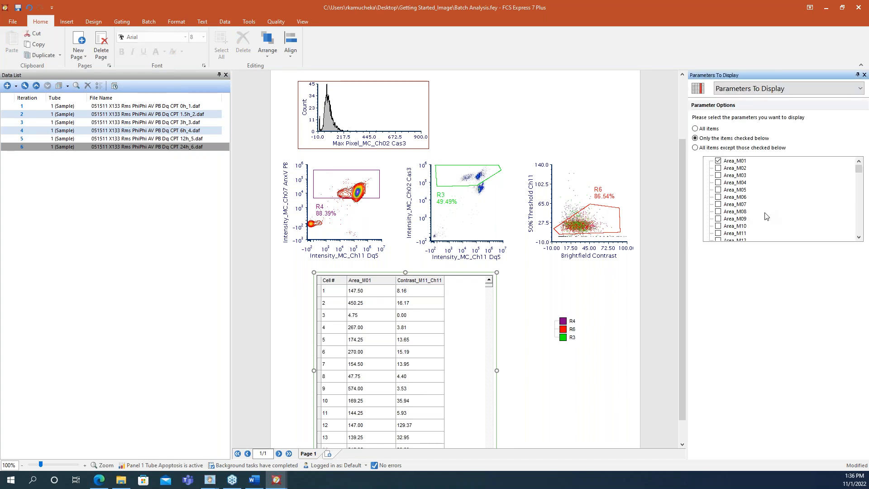
drag(859, 168, 865, 240)
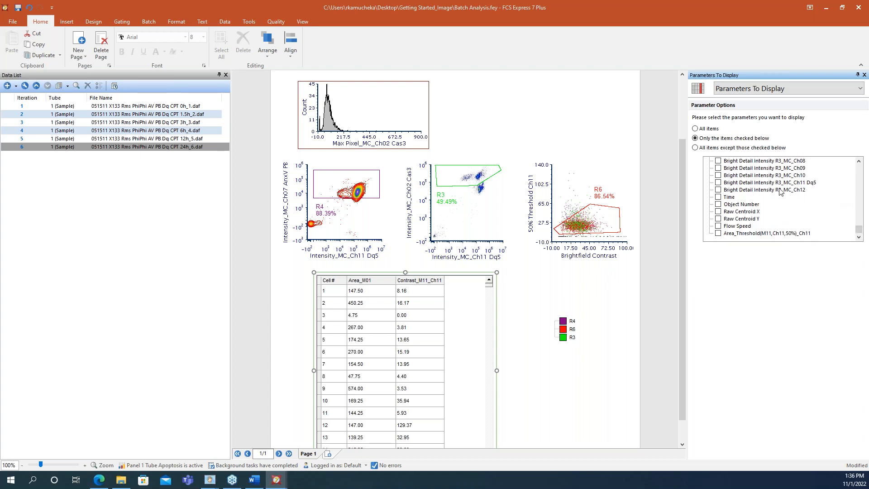
click(719, 181)
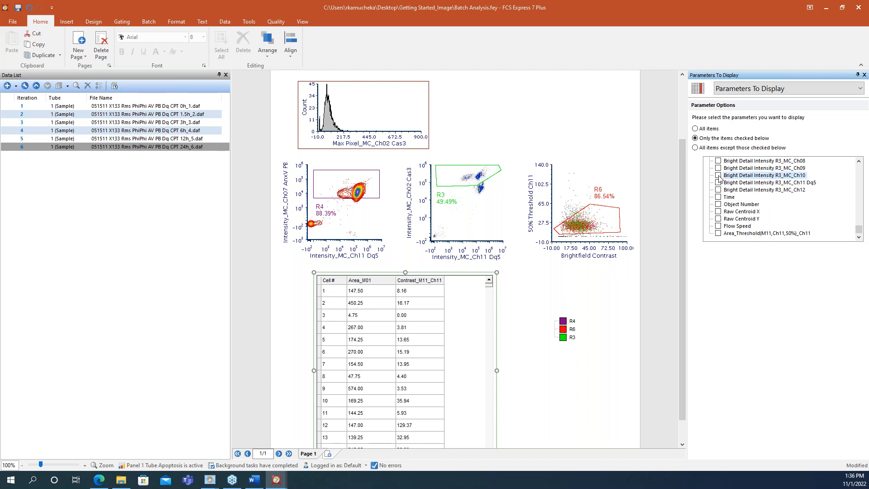
scroll(806, 191, up, 4)
scroll(806, 191, up, 10)
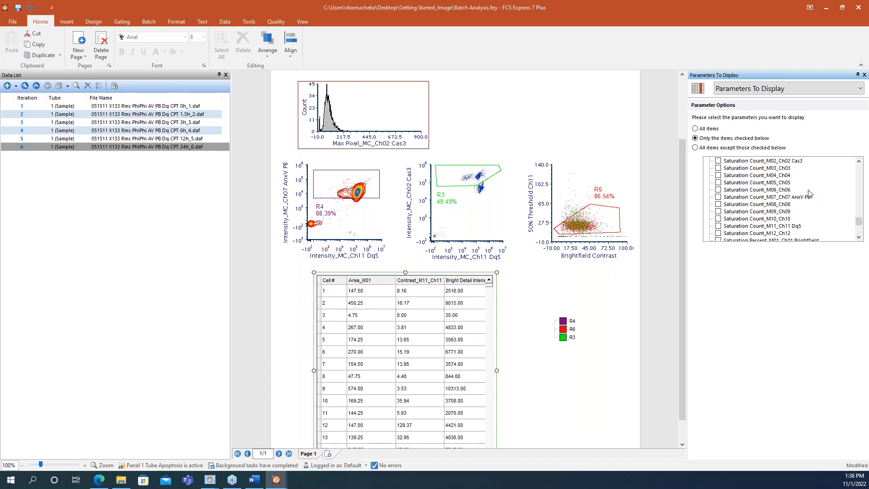
scroll(809, 193, up, 10)
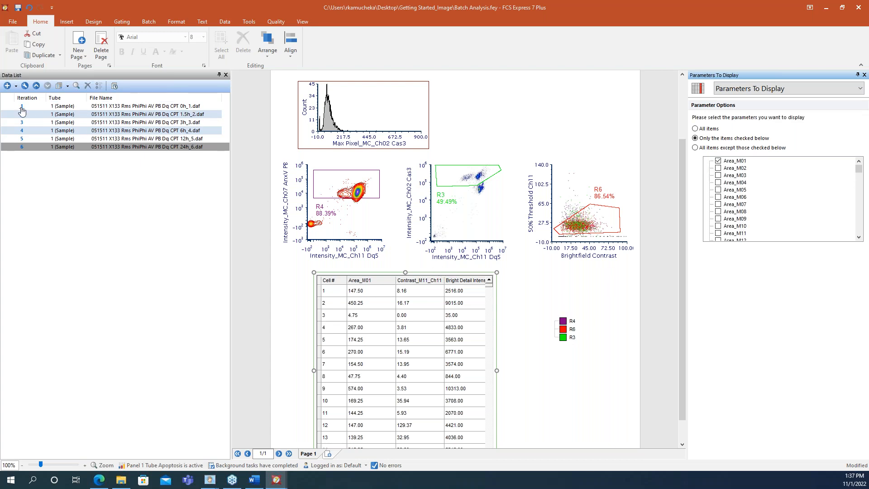
Reload the layout with iteration 1 of the data list, the CPT 0h_1.daf file.
click(102, 107)
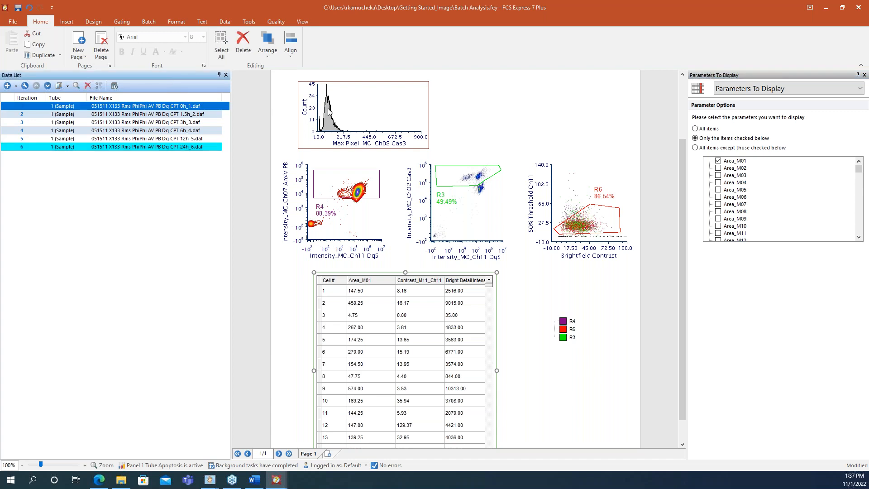
double_click(23, 107)
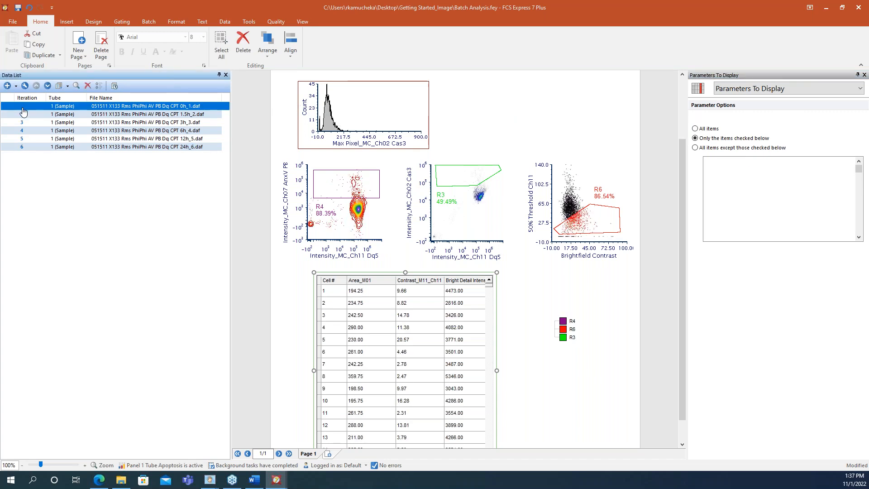
Load iteration 2, the CPT 1.5h_2.daf file, and examine the Specific Options and Overlays settings of the Max Pixel_MC_Ch02 Cas3 histogram.
double_click(23, 116)
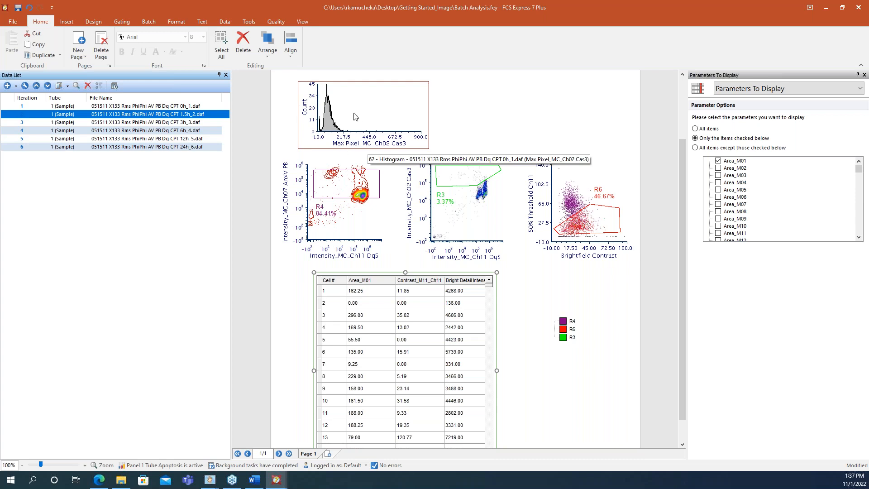
click(355, 113)
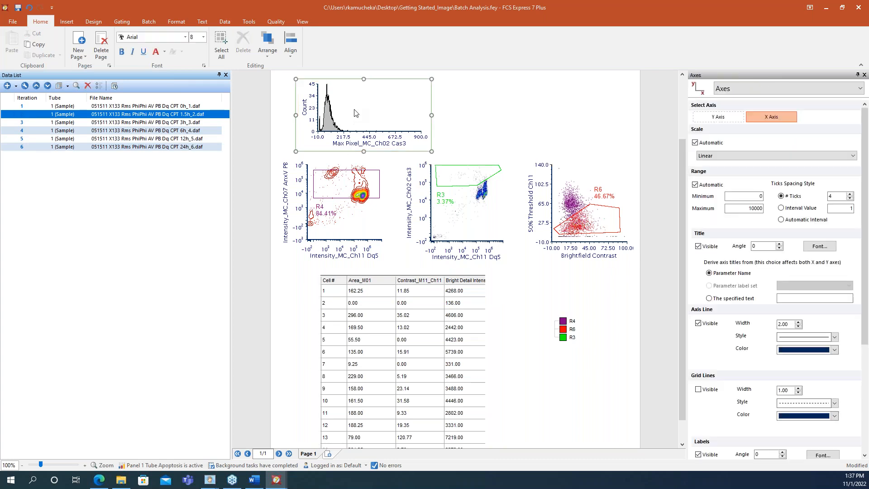
click(727, 87)
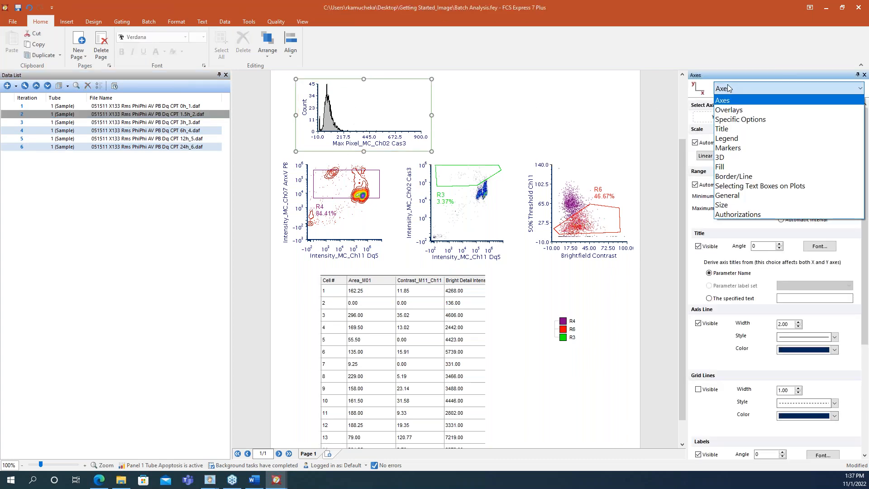
click(741, 119)
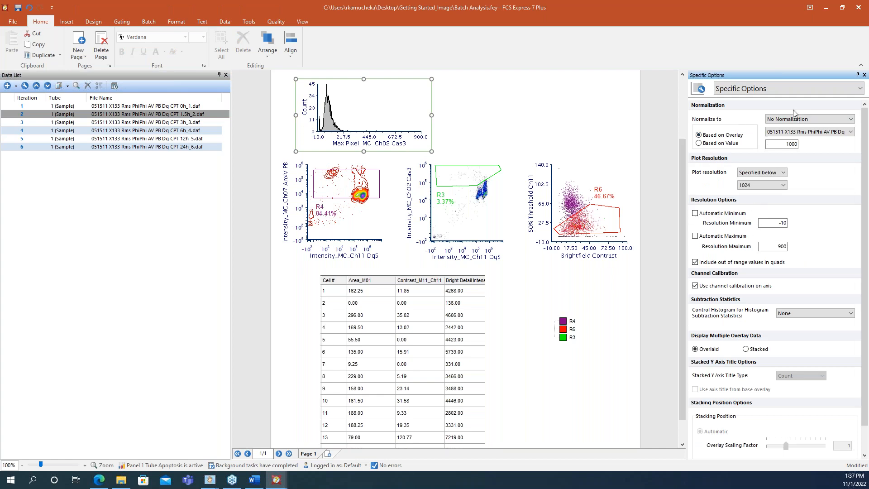
click(790, 88)
click(750, 109)
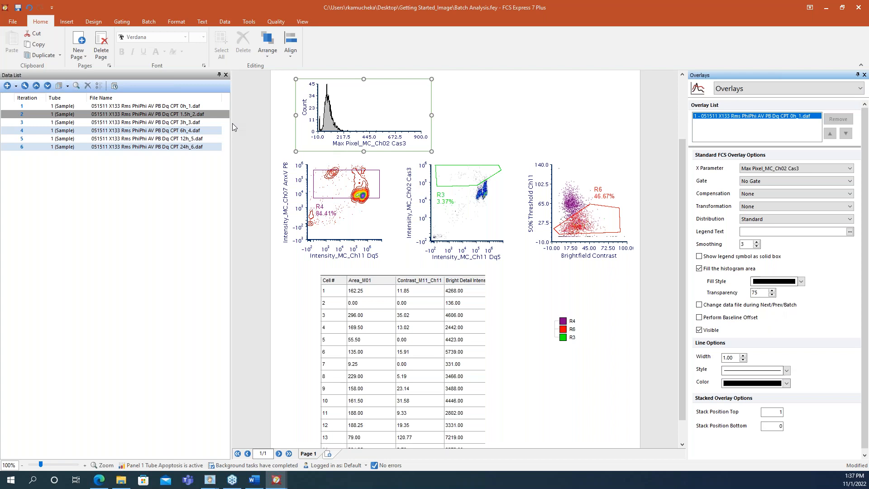
Load iteration 1 and add the CPT 0h_1.daf file to the Max Pixel_MC_Ch02 Cas3 histogram as a new overlay.
click(22, 107)
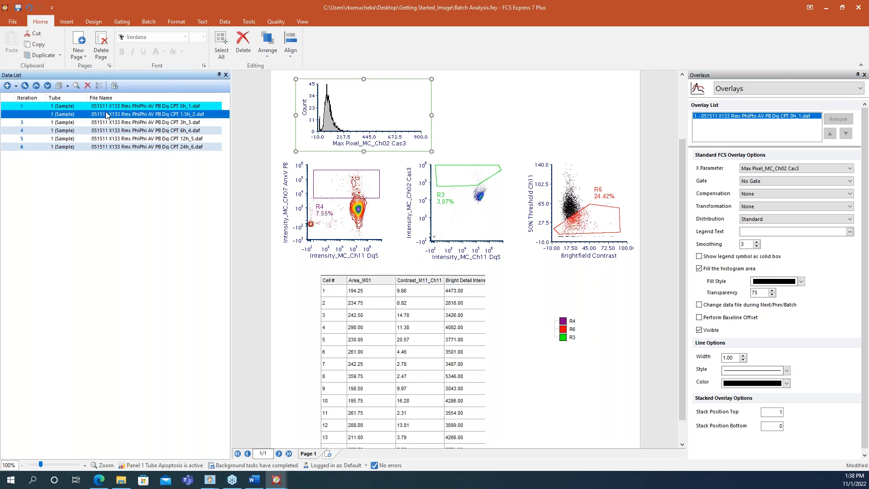
drag(232, 113, 380, 111)
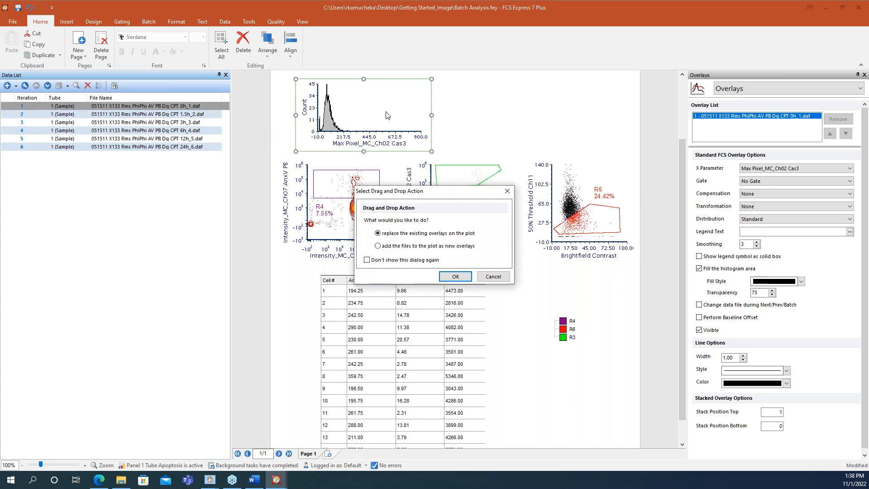
click(378, 246)
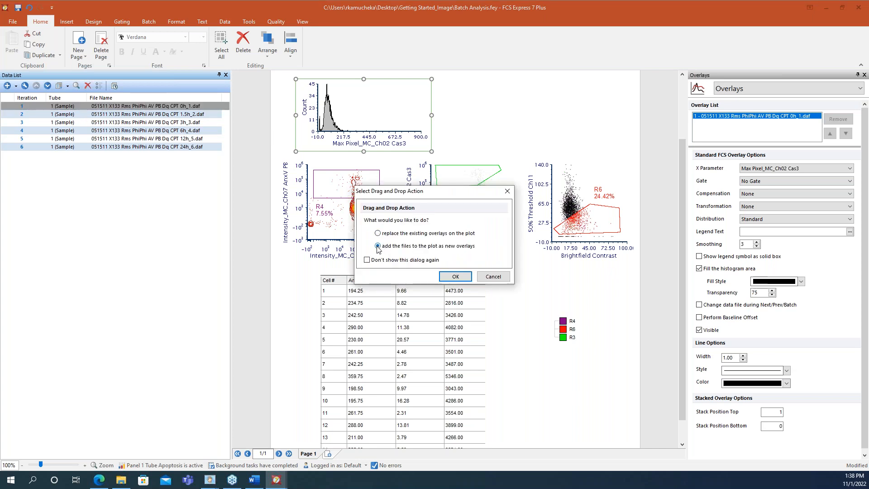
click(452, 277)
mouse_move(326, 128)
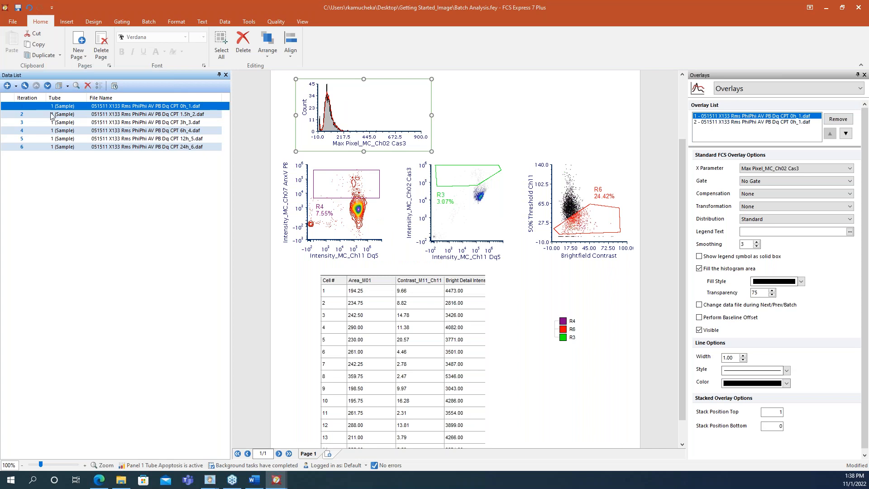
Go through iterations 2 to 6 of the data list and compare the histogram's second overlay with the fixed 0h overlay.
click(22, 115)
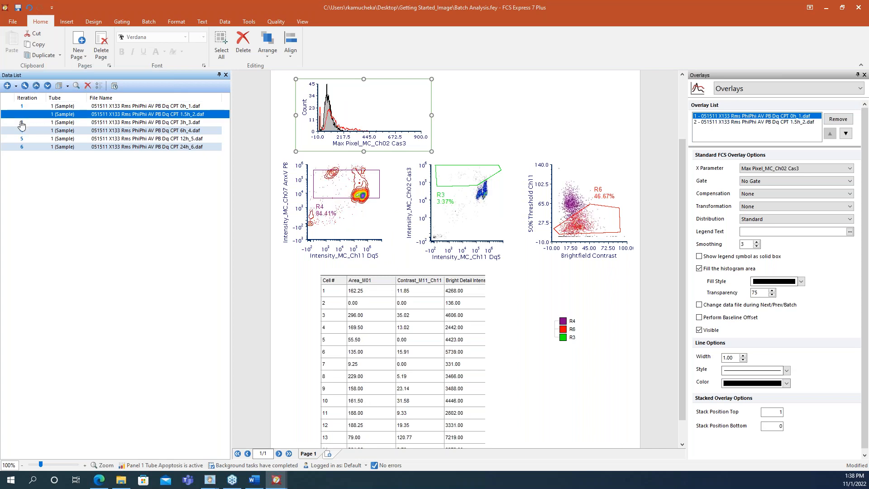
click(21, 125)
click(22, 131)
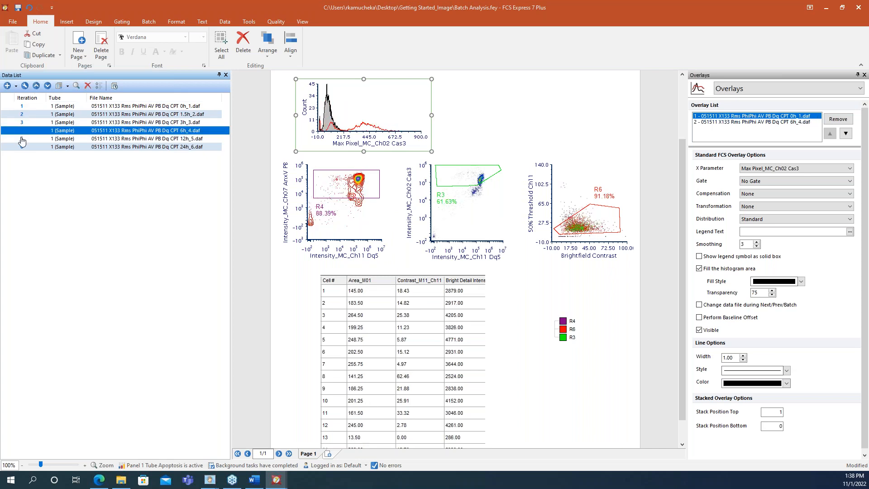
click(22, 140)
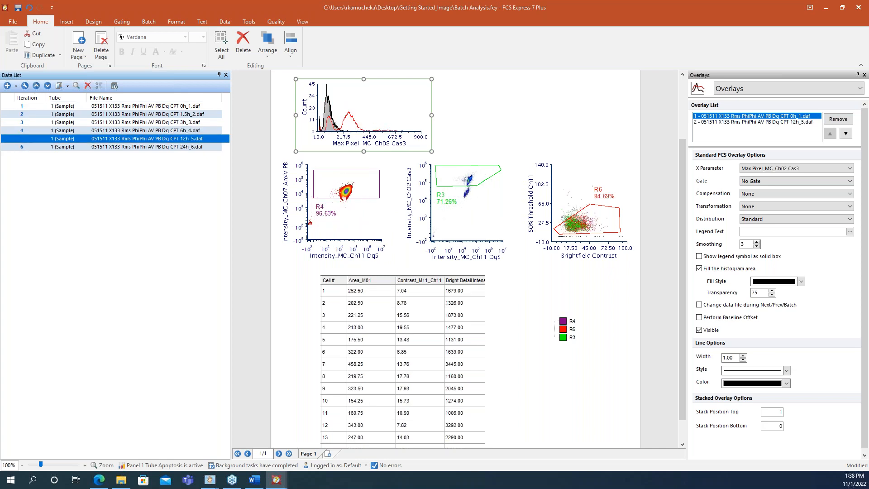
click(20, 148)
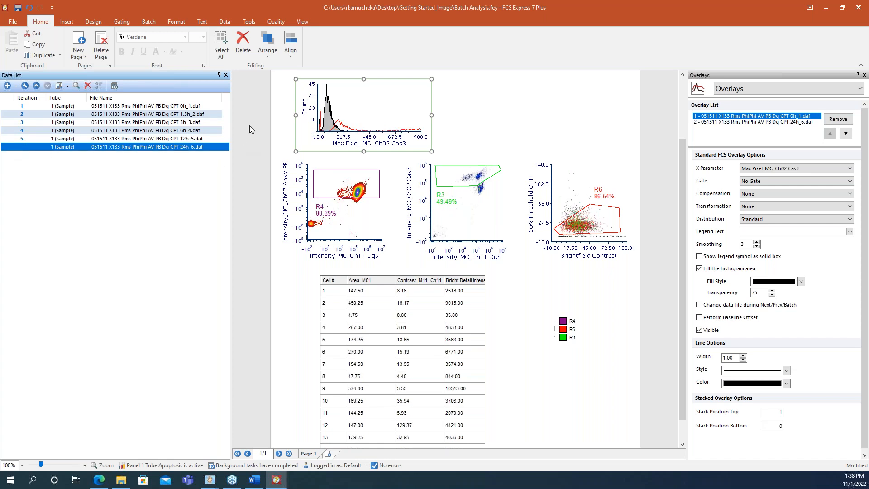
Start a new panel definition with 3 tubes and 3 stationary controls.
click(163, 466)
click(490, 182)
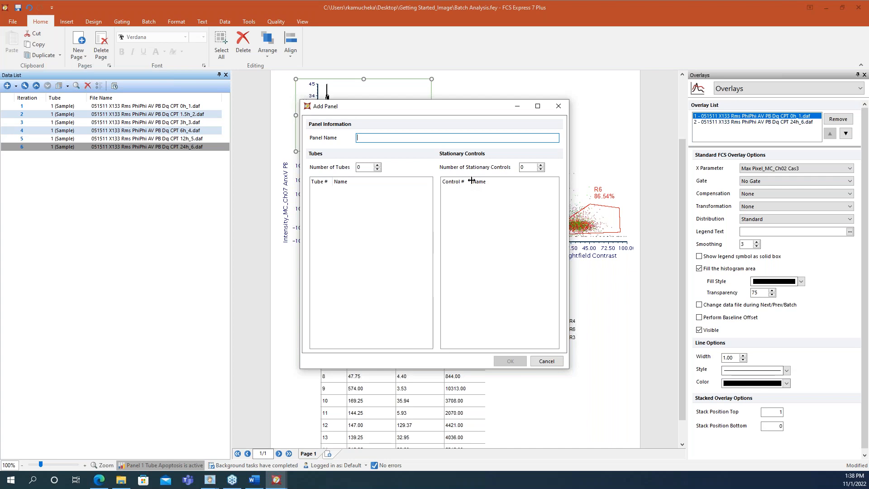
click(377, 165)
click(377, 165)
click(376, 166)
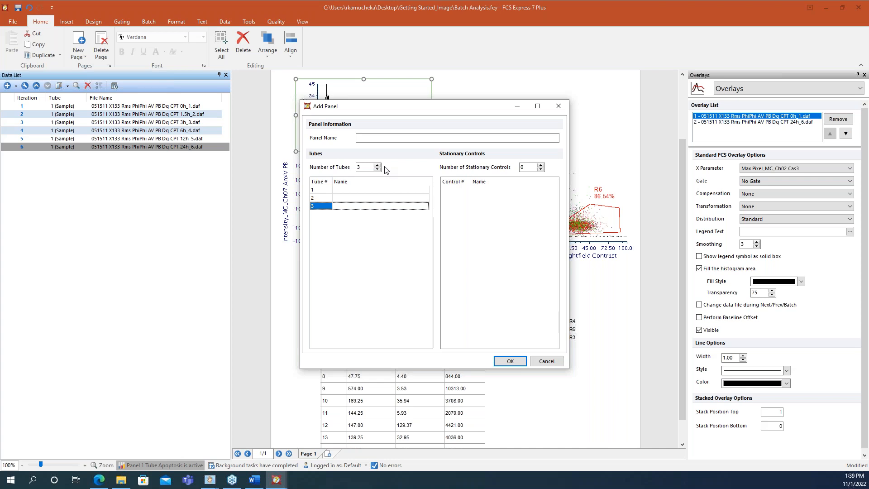
click(377, 169)
click(378, 169)
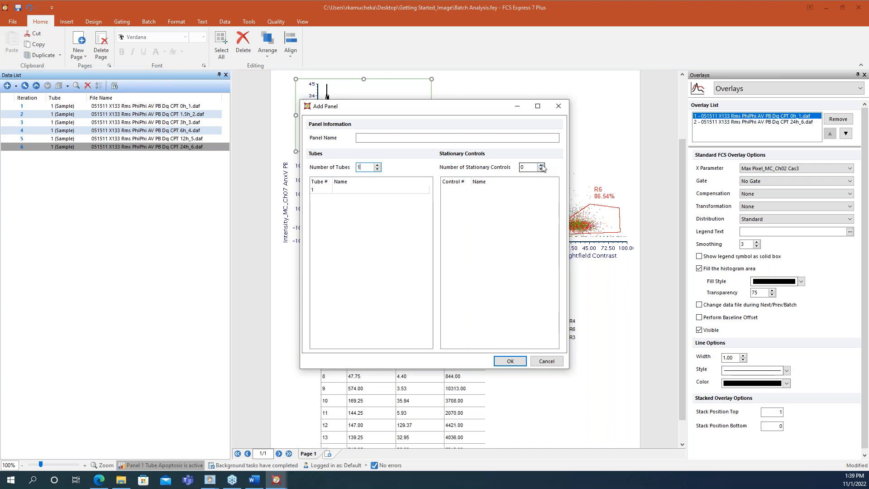
click(377, 165)
click(377, 166)
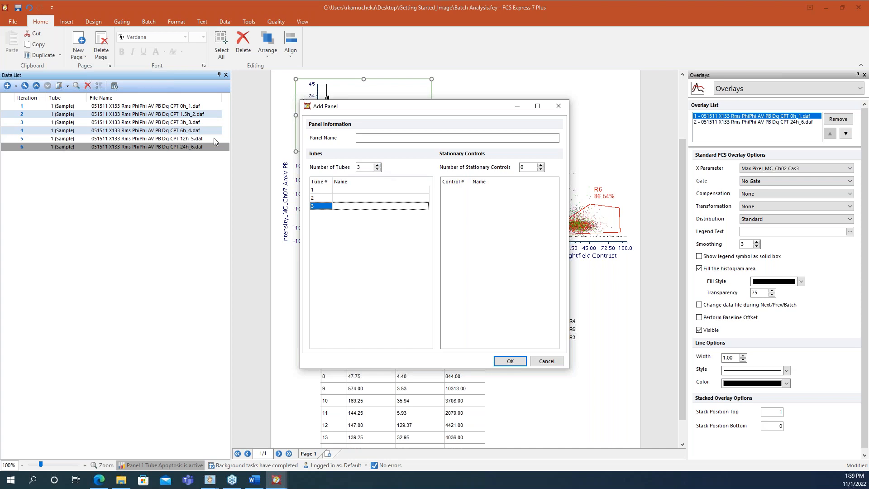
click(541, 165)
click(541, 165)
click(540, 165)
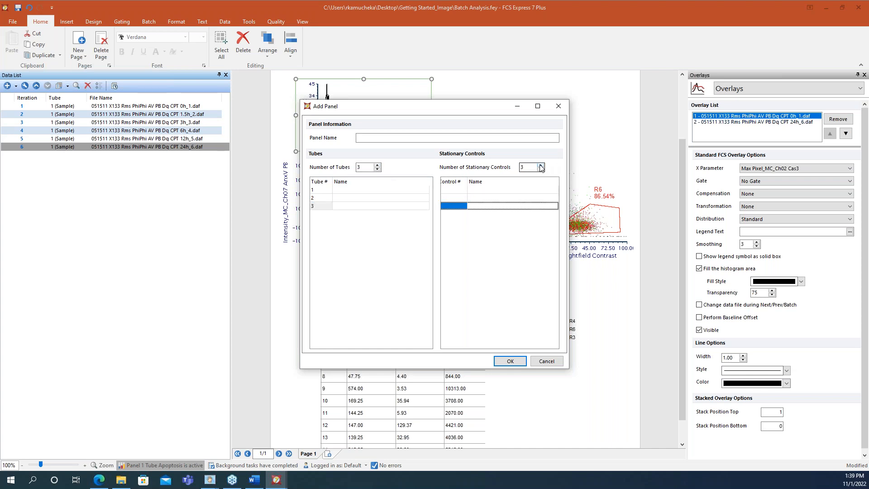
Name the new panel Panel 2, add it to the available panels and make it the active panel.
click(510, 361)
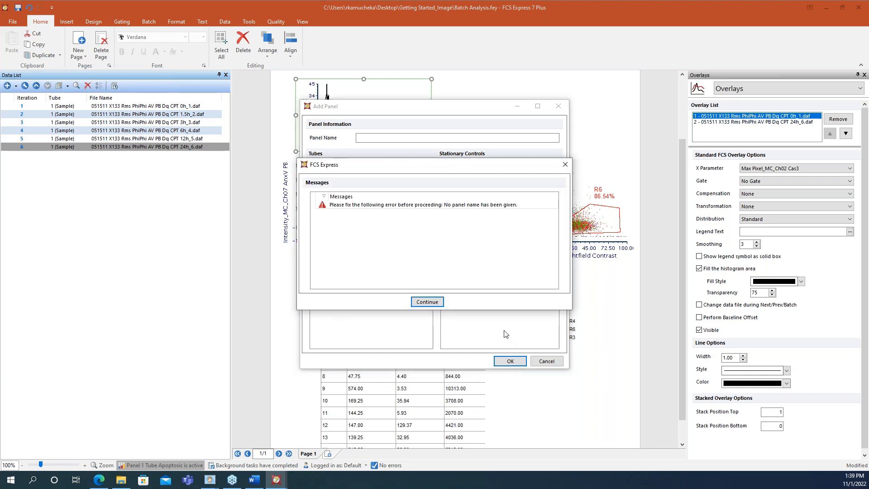
click(434, 302)
click(402, 138)
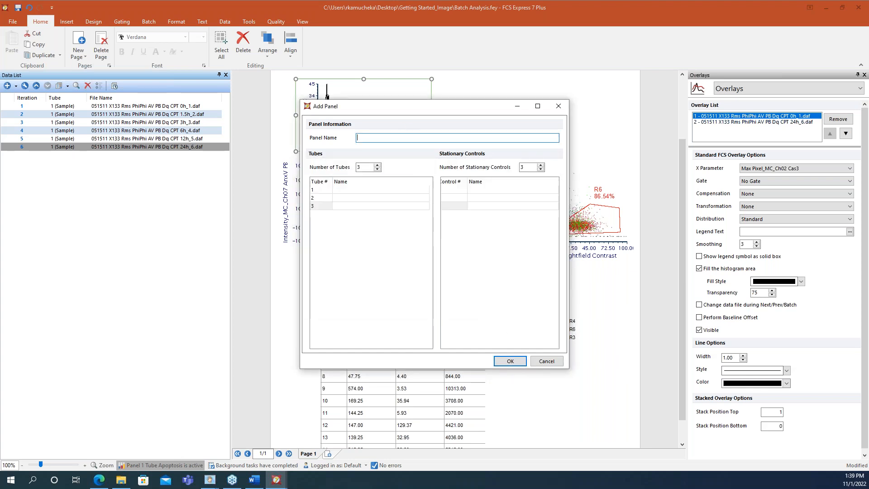
text(Panel 2)
click(518, 363)
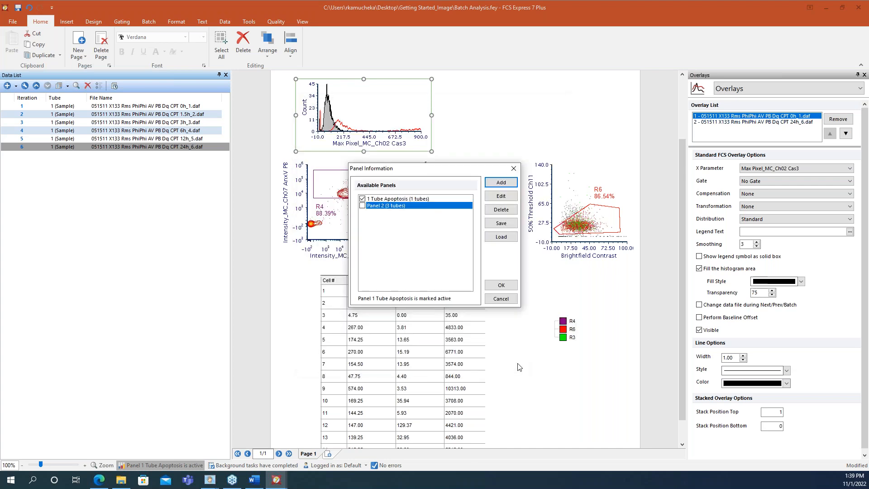
click(362, 206)
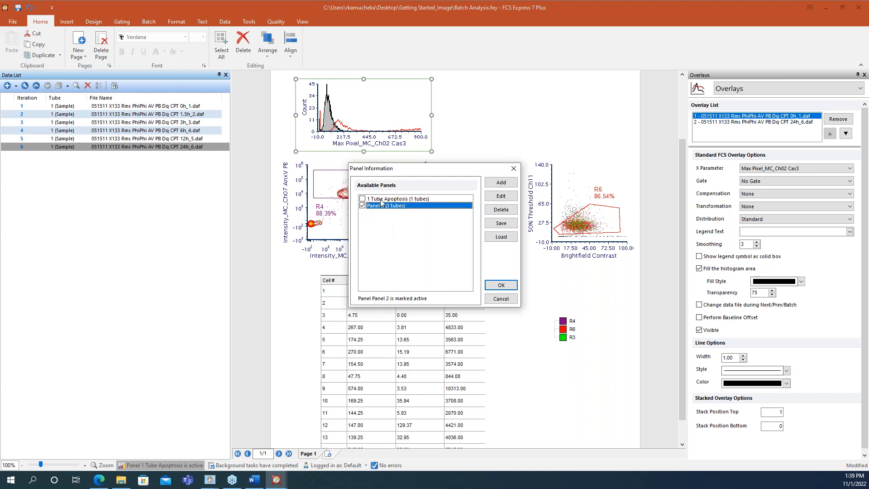
click(499, 285)
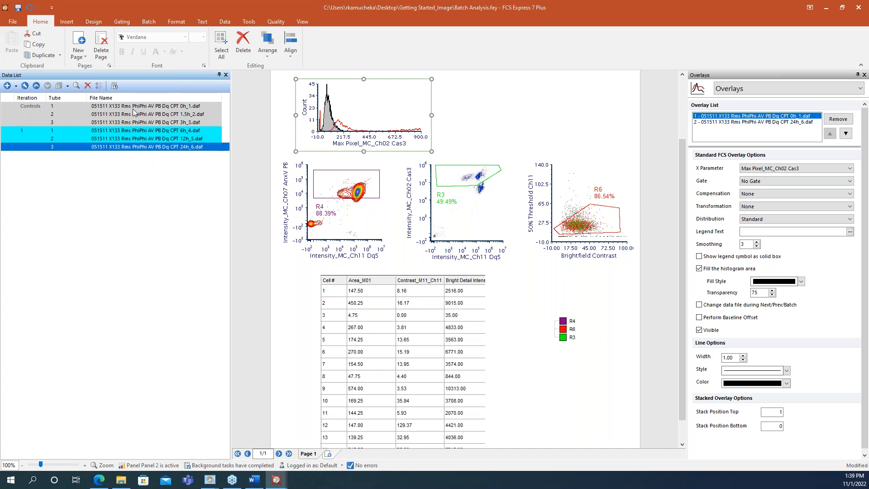
Select the CPT 1.5h_2.daf control, add a second page to the layout and return to Page 1.
click(182, 114)
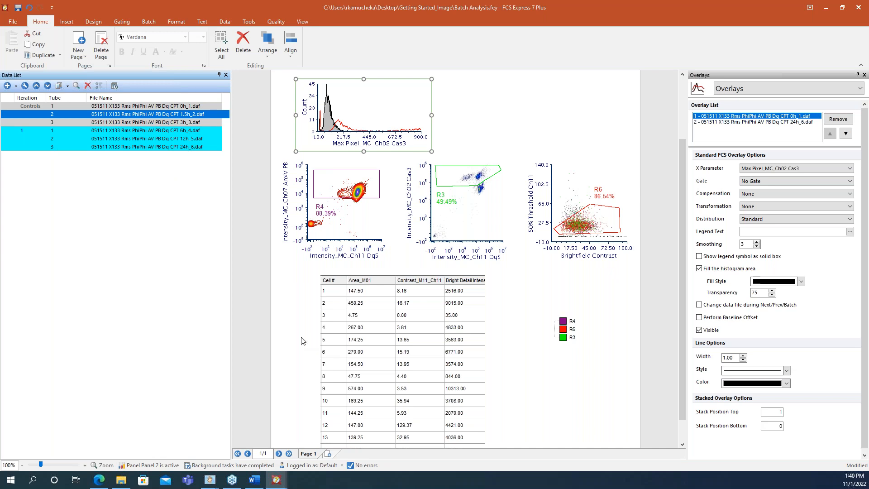
click(330, 452)
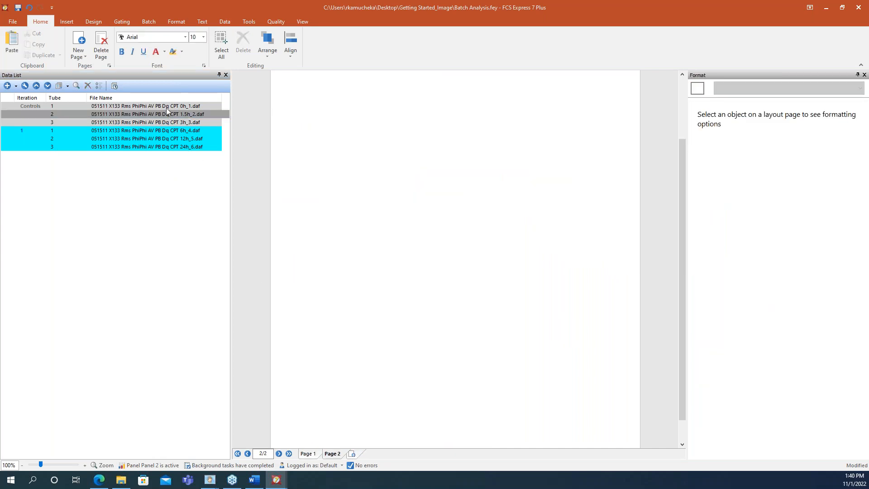
click(310, 454)
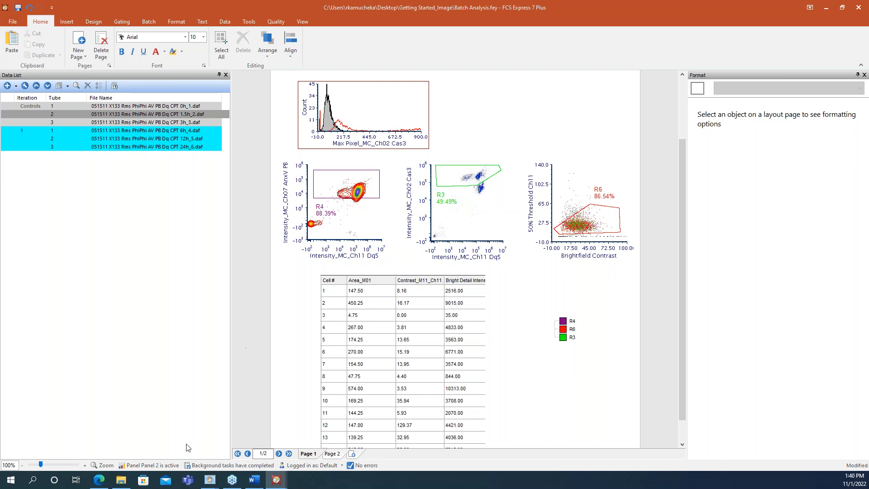
Deactivate Panel 2 so that no panel is active, and load iterations 1 and 2 of the data list in turn.
click(174, 465)
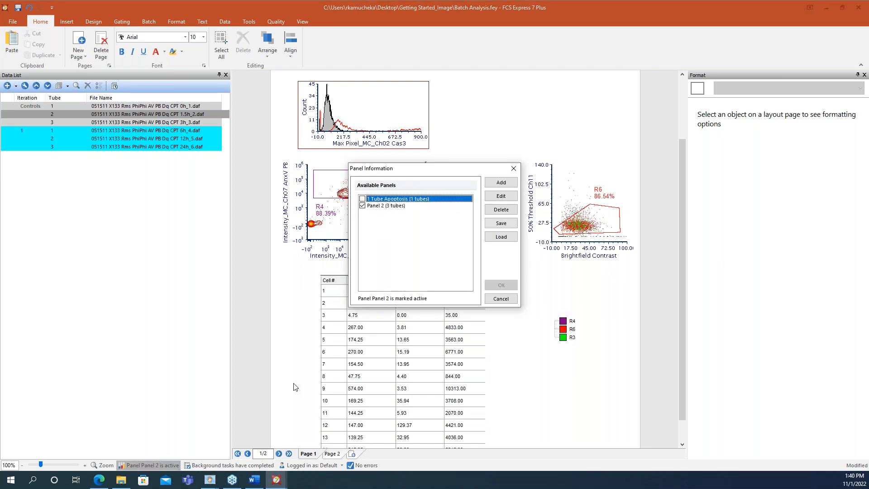
click(362, 205)
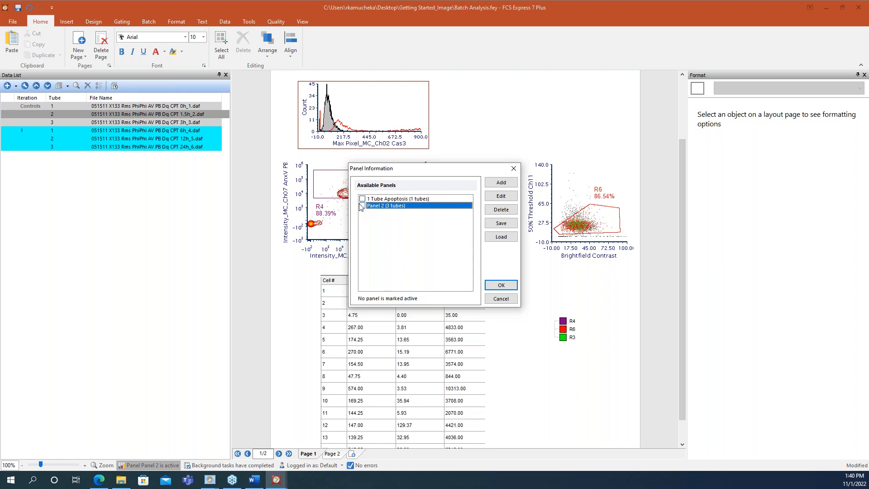
click(501, 285)
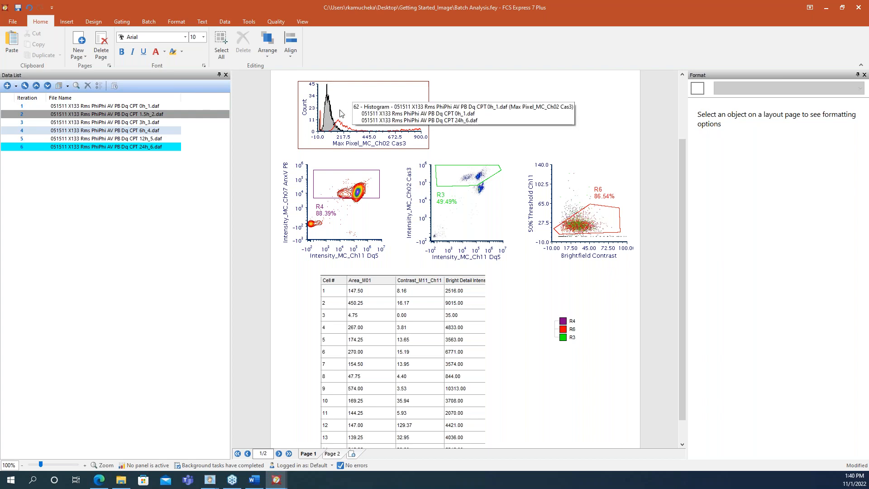
click(22, 108)
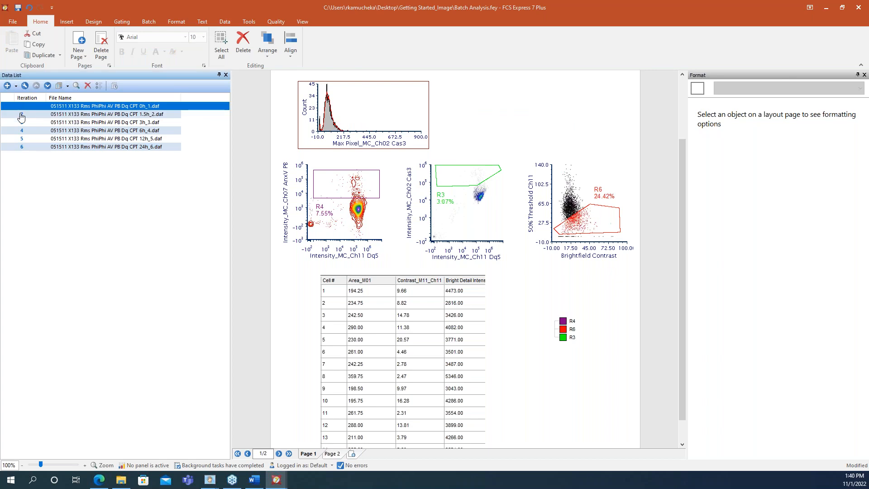
click(20, 114)
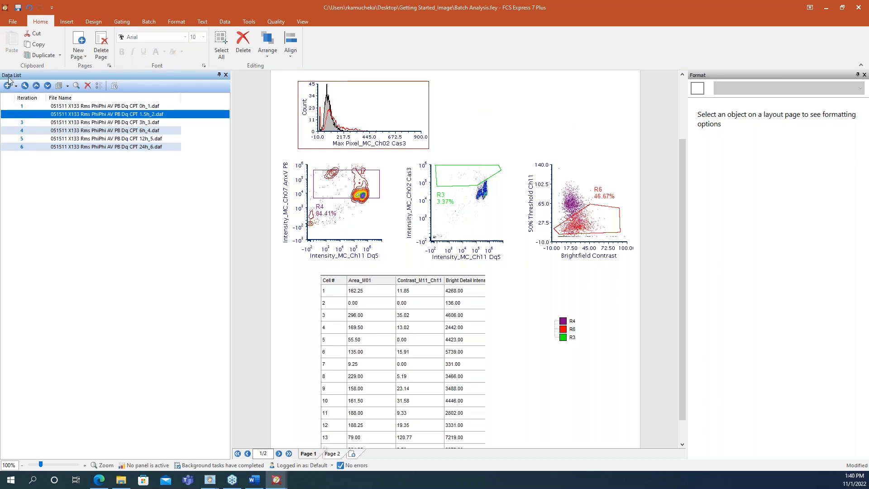
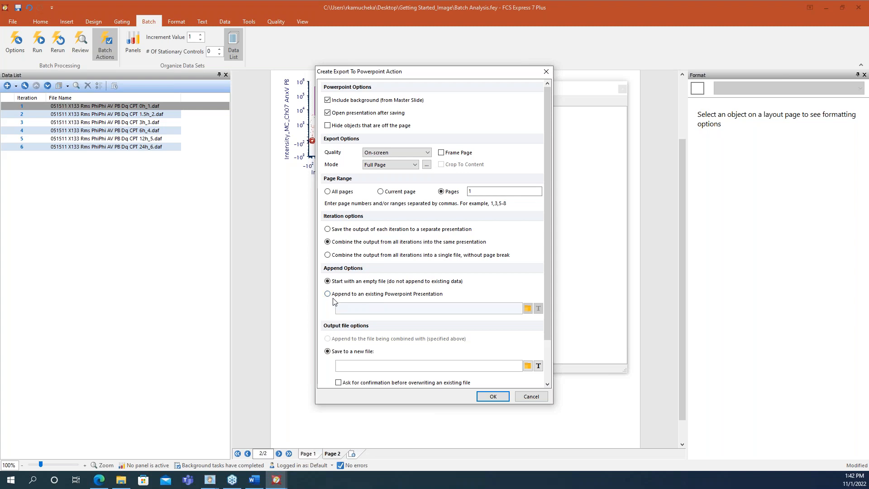
Set the PowerPoint export to save to a new file Presentation.pptx in the Getting_Started_Image folder and add the action to the batch.
click(528, 366)
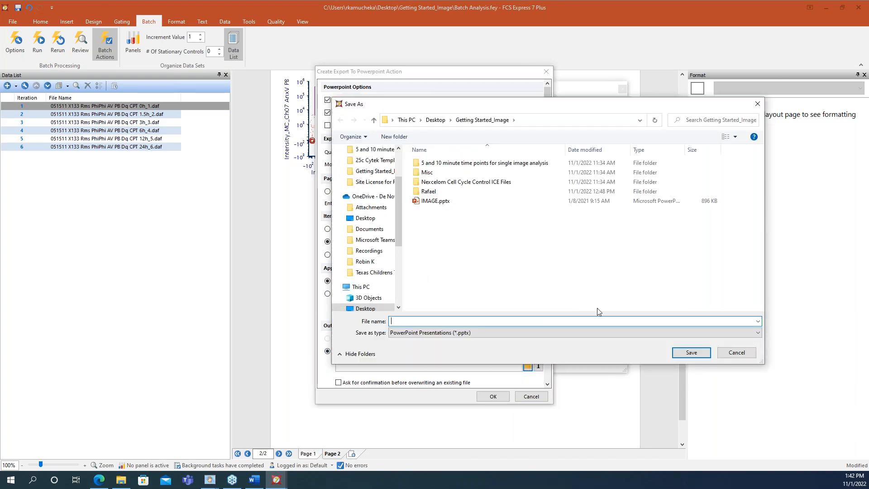
text(I)
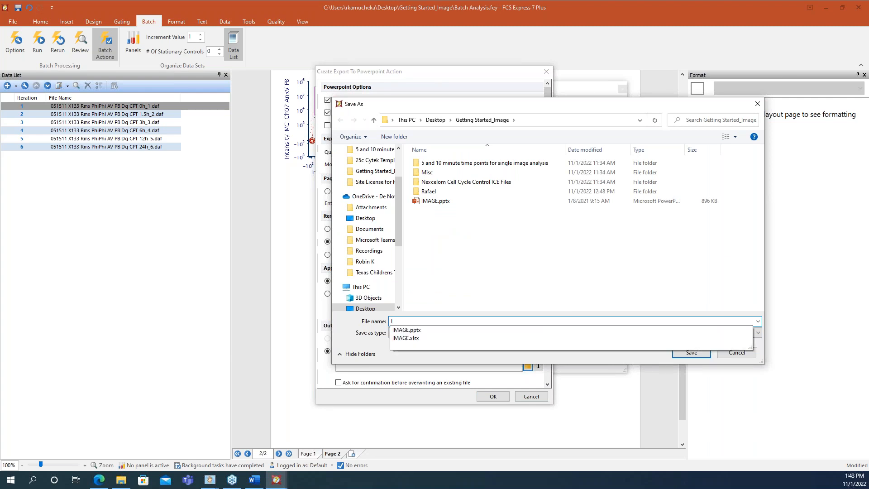
key(BackSpace)
text(Presentation)
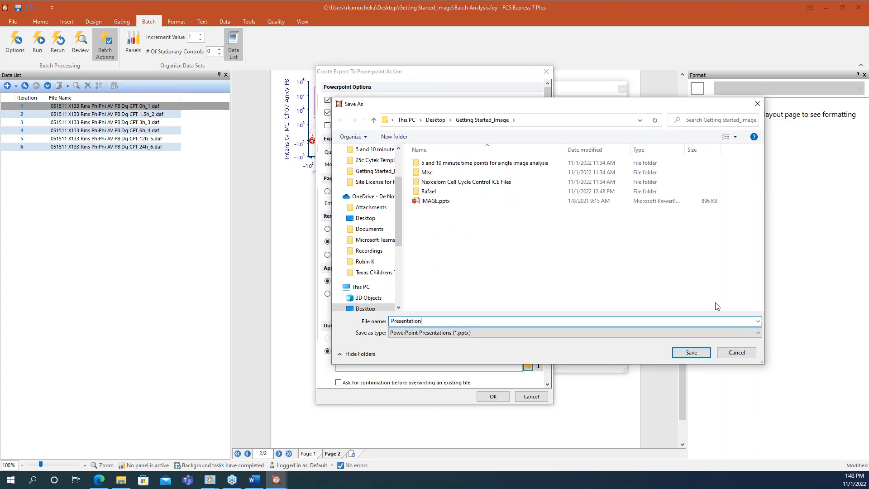
click(703, 353)
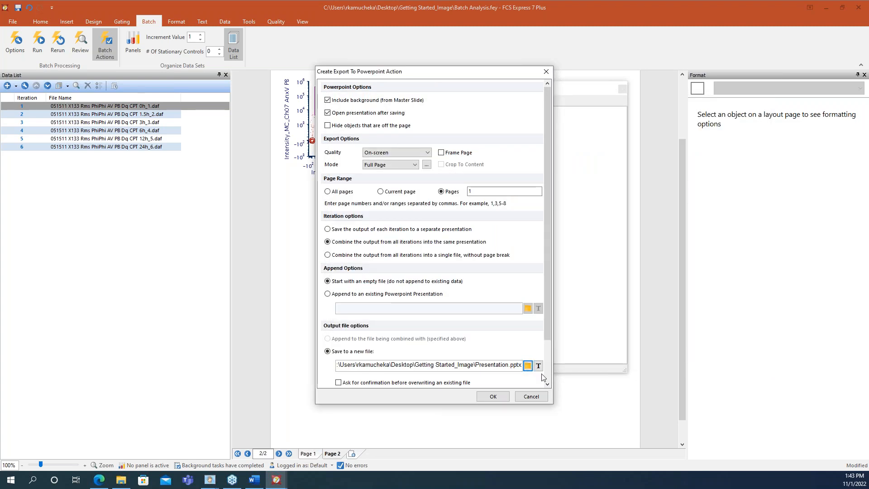
click(499, 397)
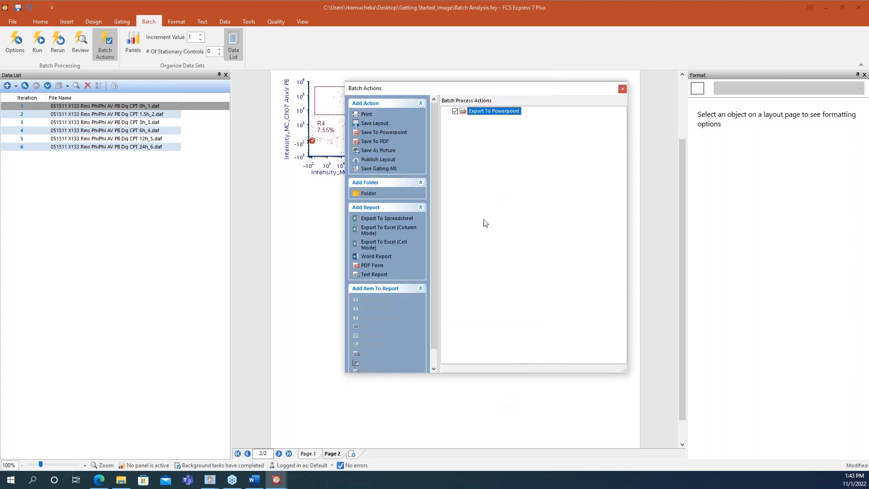
Start a PDF export action for page 2 only, using Custom Grid mode with Crop To Content enabled.
click(375, 142)
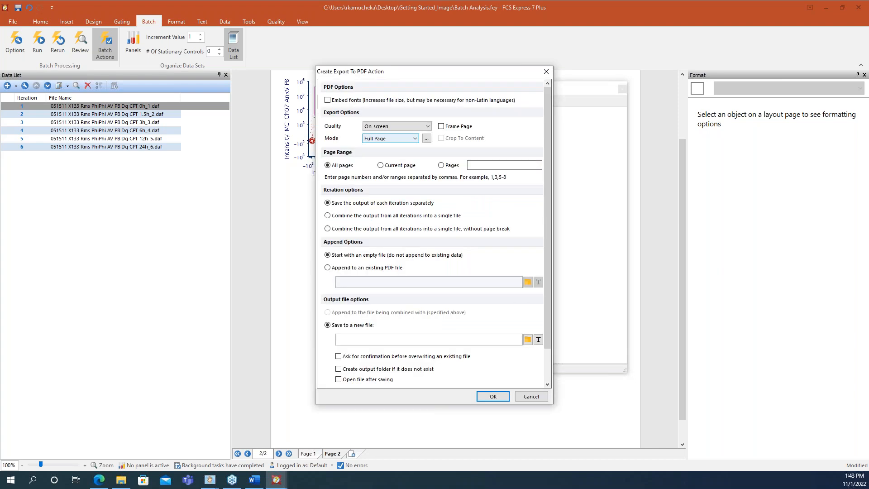
click(450, 165)
click(482, 165)
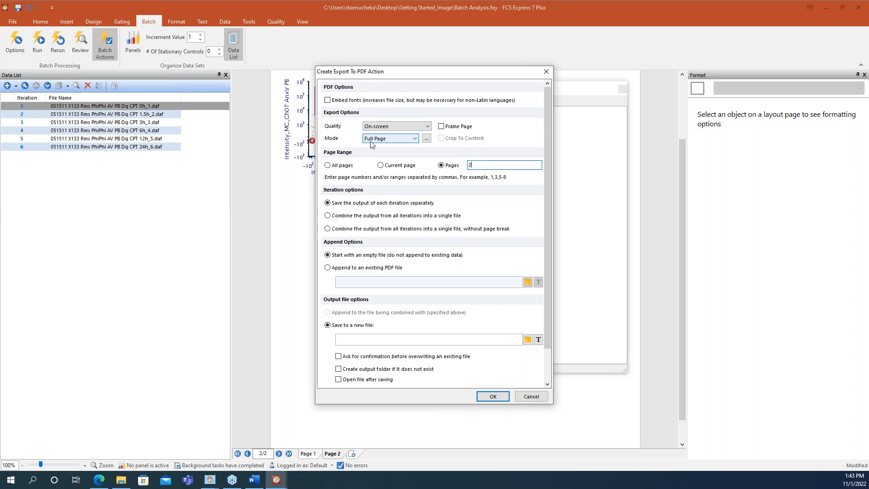
click(396, 138)
scroll(416, 156, down, 3)
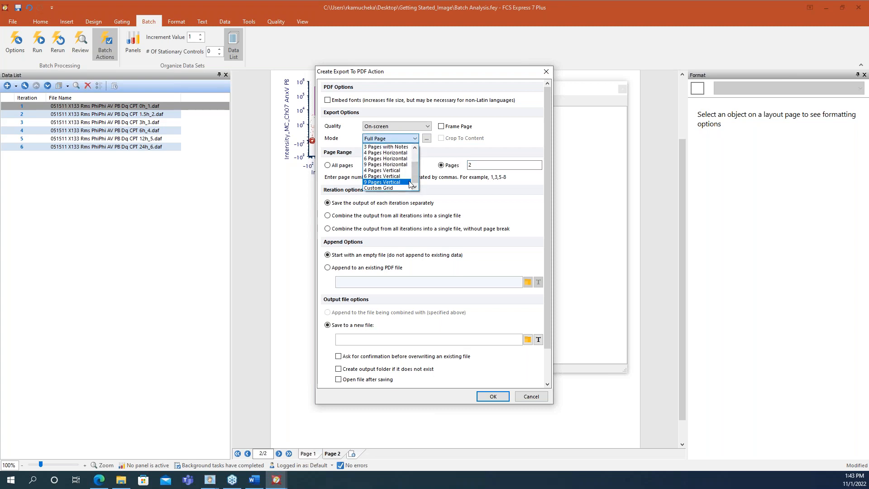
click(404, 186)
click(441, 138)
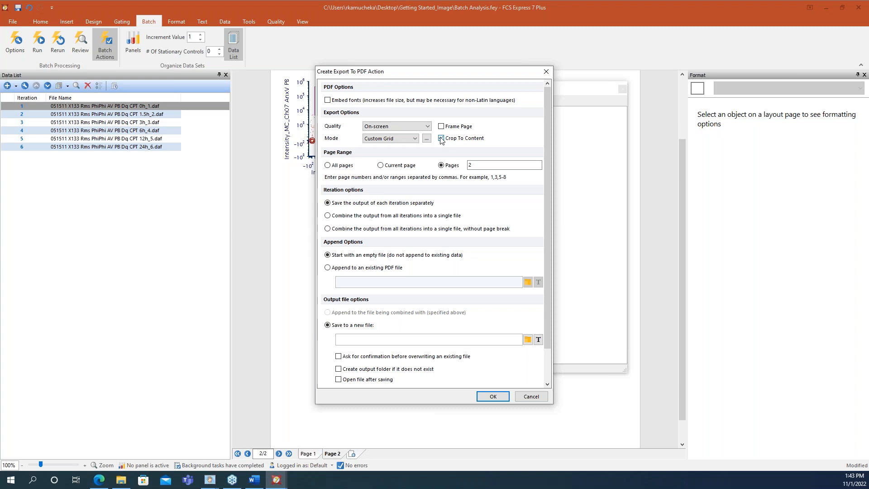
Configure the PDF export's custom grid with 2 columns, 3 rows and Horizontal order.
click(426, 139)
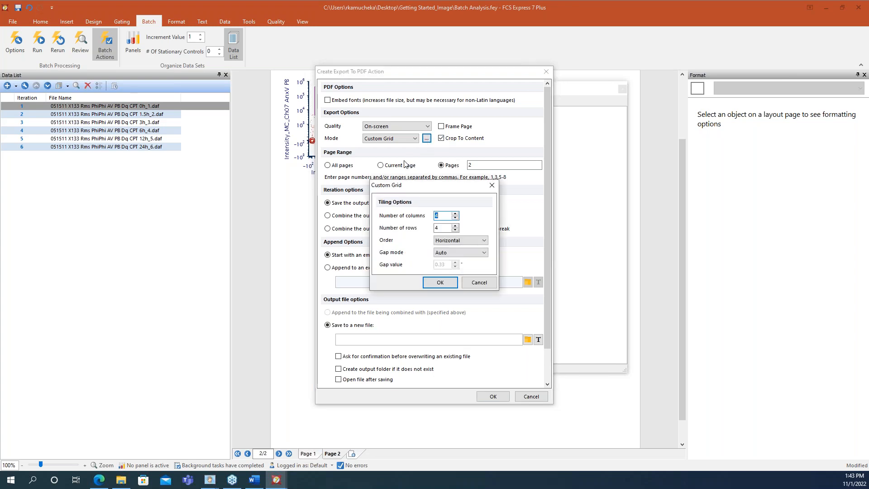
click(455, 219)
click(456, 218)
click(456, 218)
click(455, 226)
click(456, 231)
click(456, 232)
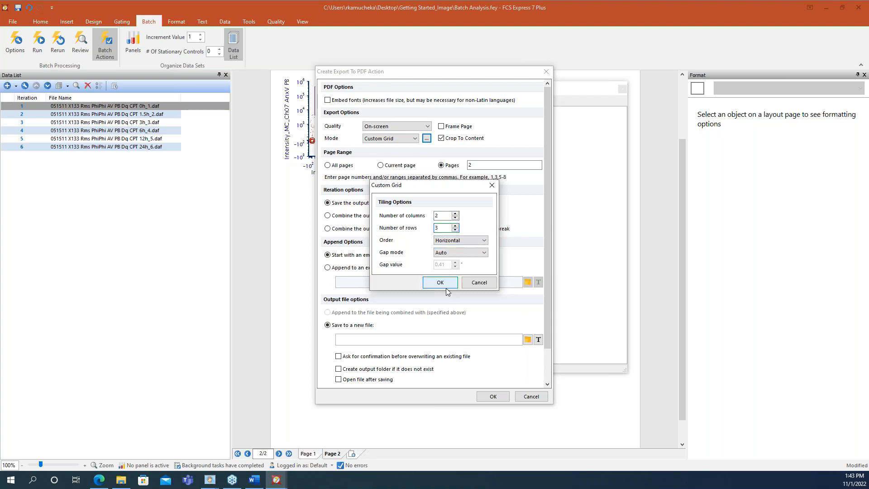
click(462, 241)
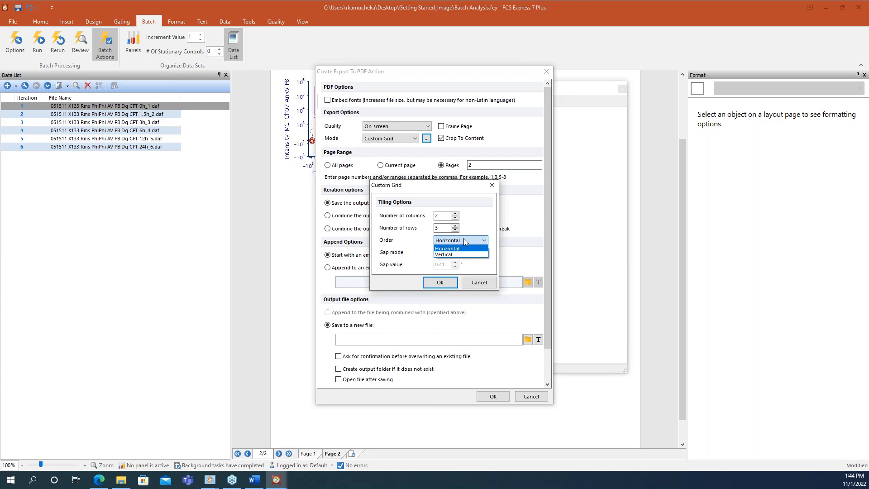
click(452, 256)
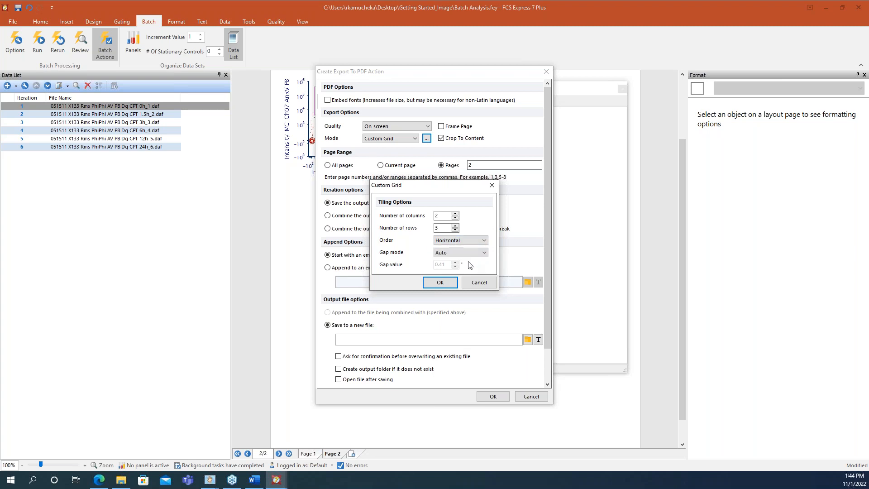
click(439, 284)
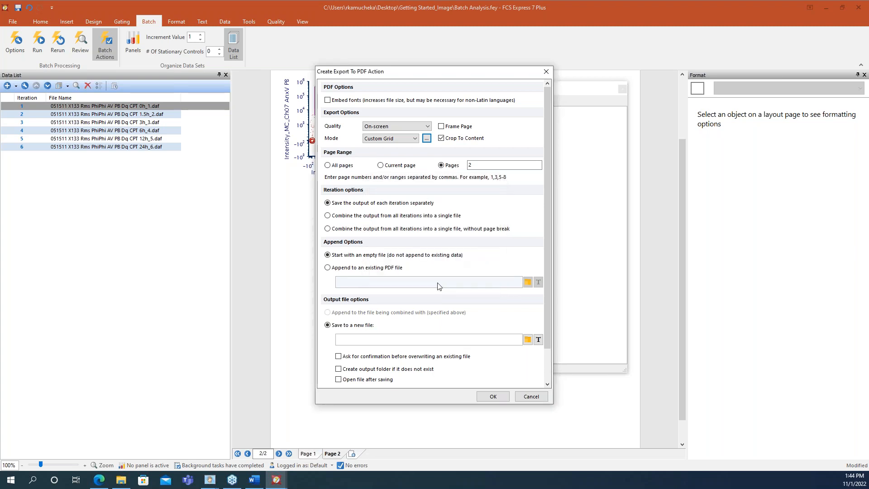
Combine all iterations into a single PDF without page break, save it as Side by Side.pdf, open it after saving and add the action.
click(328, 229)
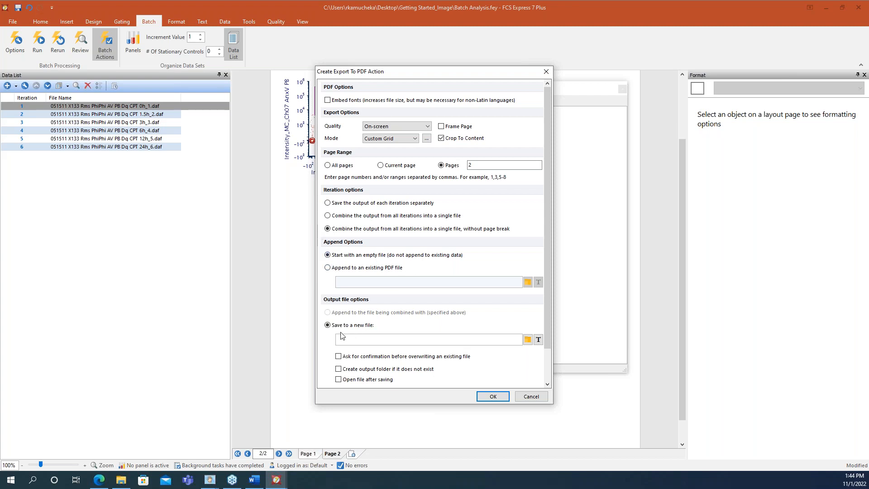
click(527, 340)
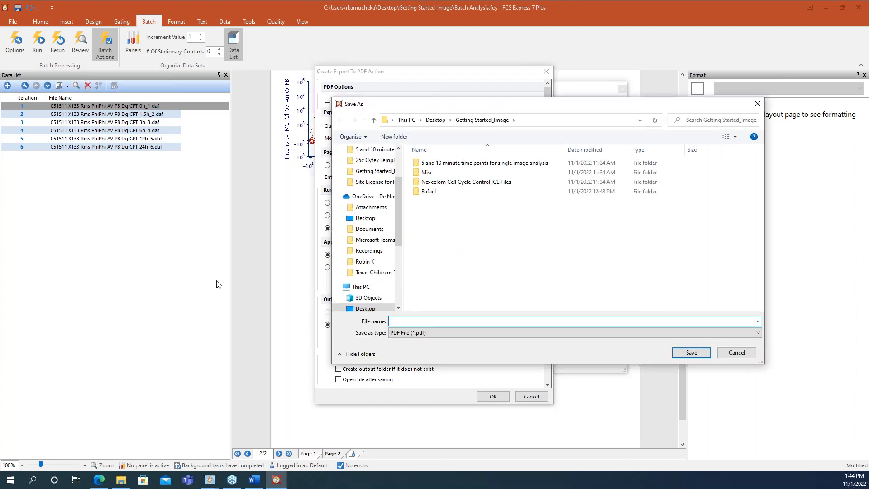
text(Side by Side)
click(702, 353)
click(338, 379)
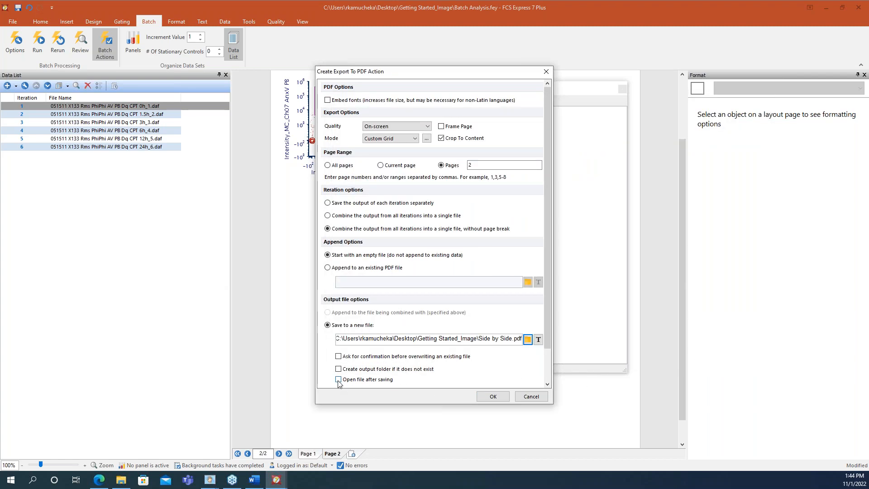
click(501, 400)
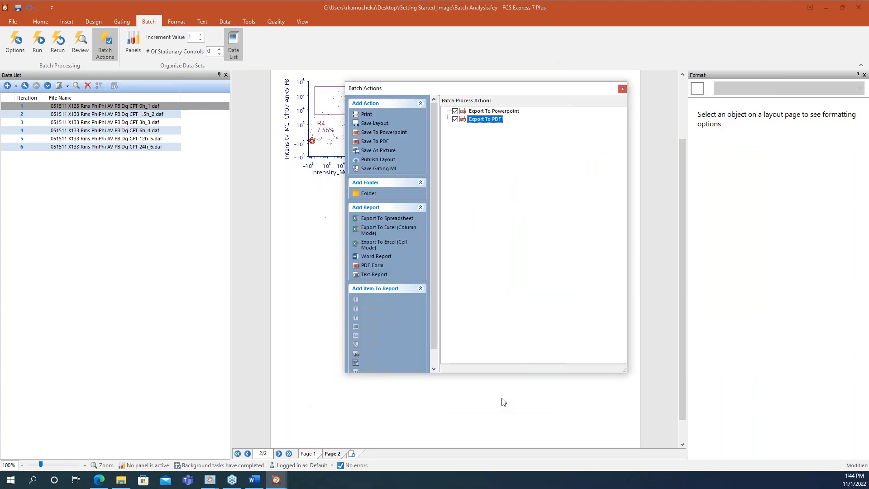
Review the settings of the Export To Powerpoint batch action without changing them.
double_click(503, 110)
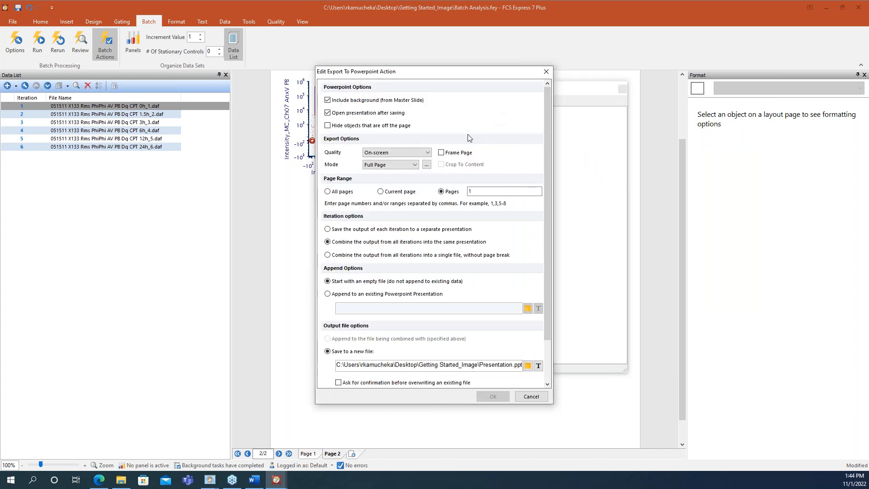
click(528, 395)
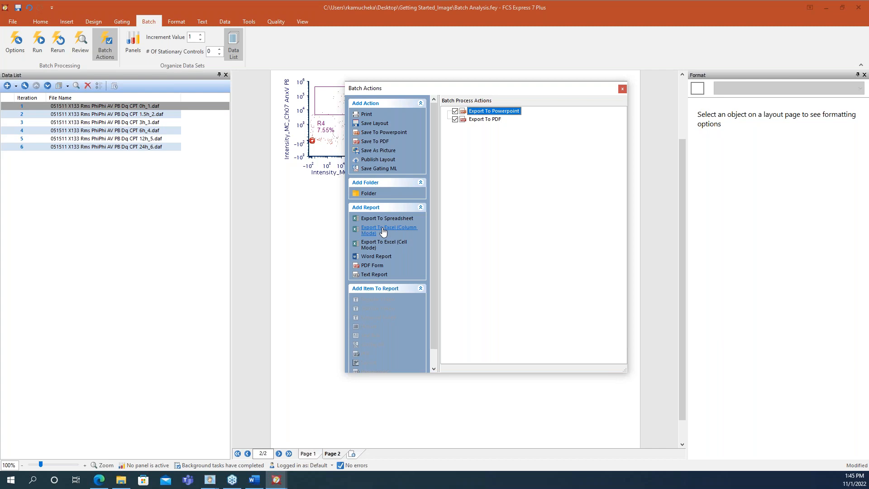
Create an Excel (Column Mode) export action that saves to a new file named Presentation.xlsx.
click(383, 232)
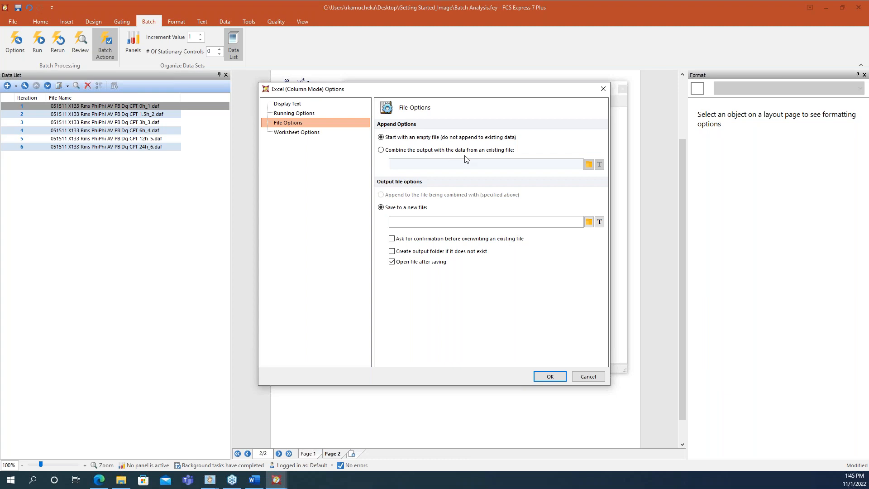
click(589, 222)
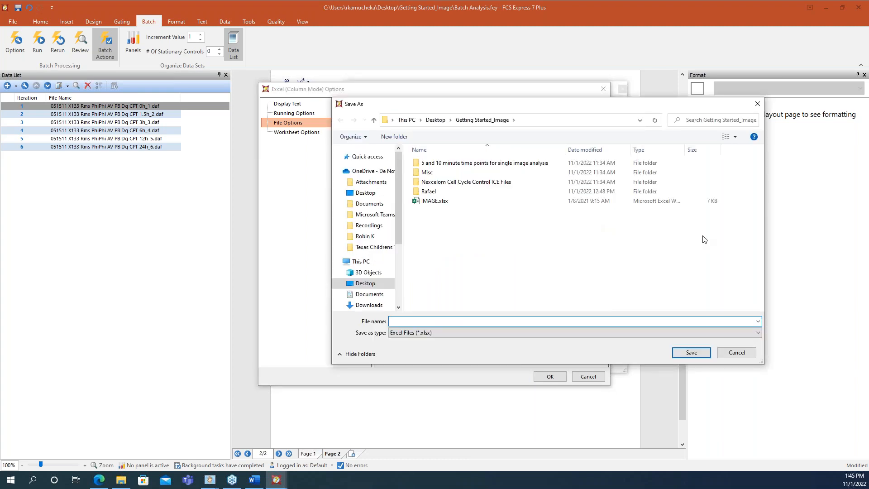
text(Presentation)
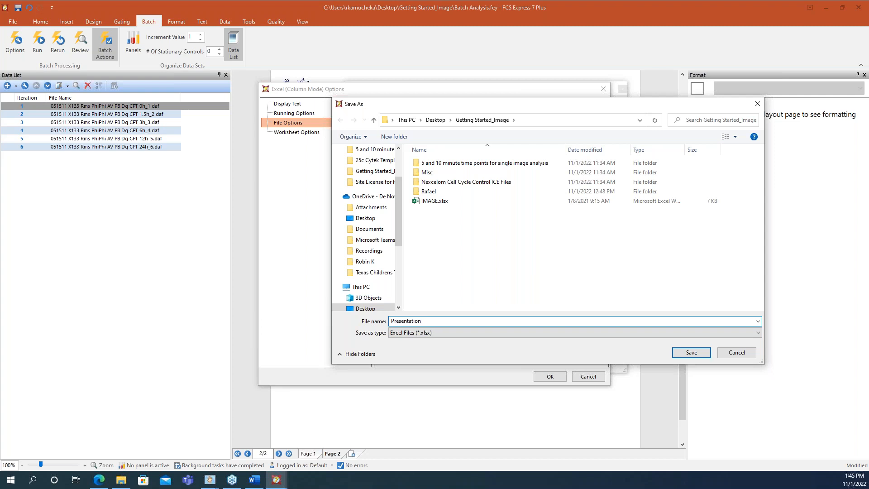
key(Return)
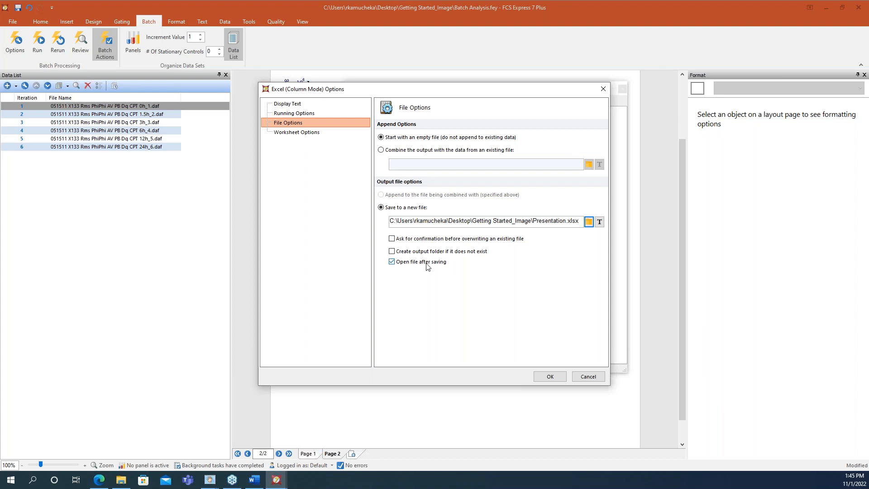
Set the Excel export's worksheet to start at row 1 and column A, and add the action to the batch.
click(297, 133)
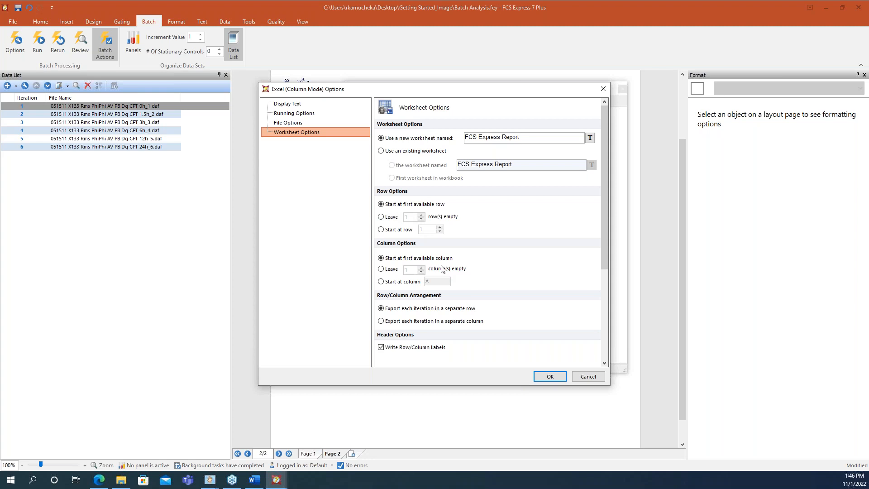
click(381, 229)
click(383, 282)
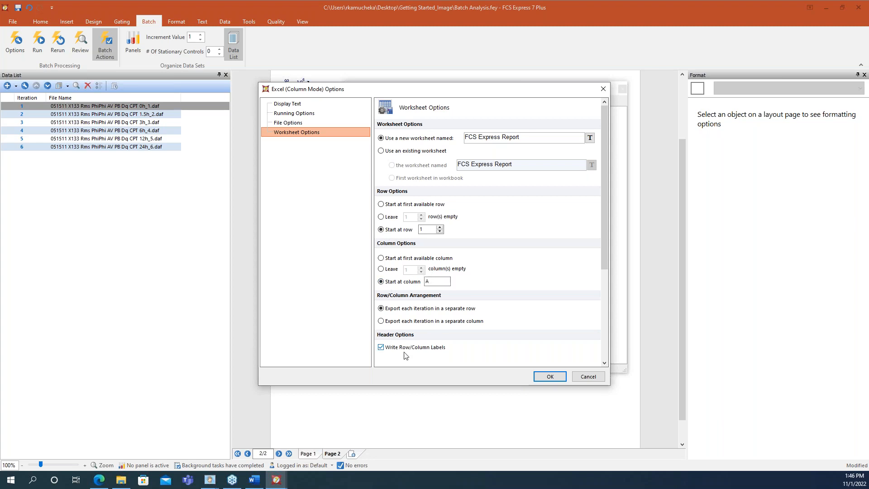
click(551, 376)
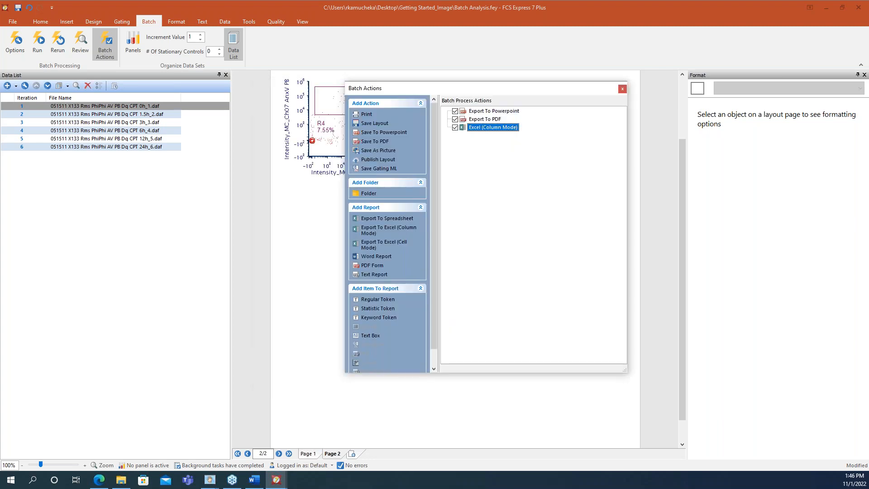
Add a Filename statistic token from the contour plot on Page 2 to the Excel (Column Mode) action.
drag(397, 88, 455, 103)
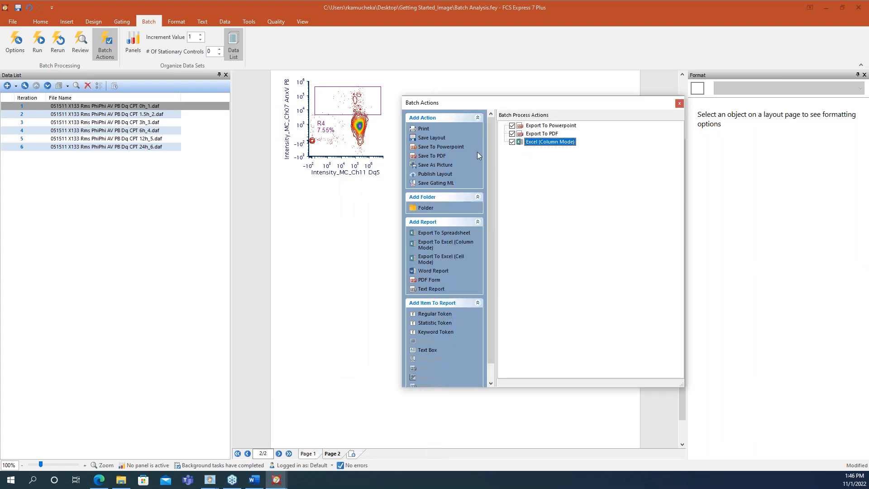
click(344, 154)
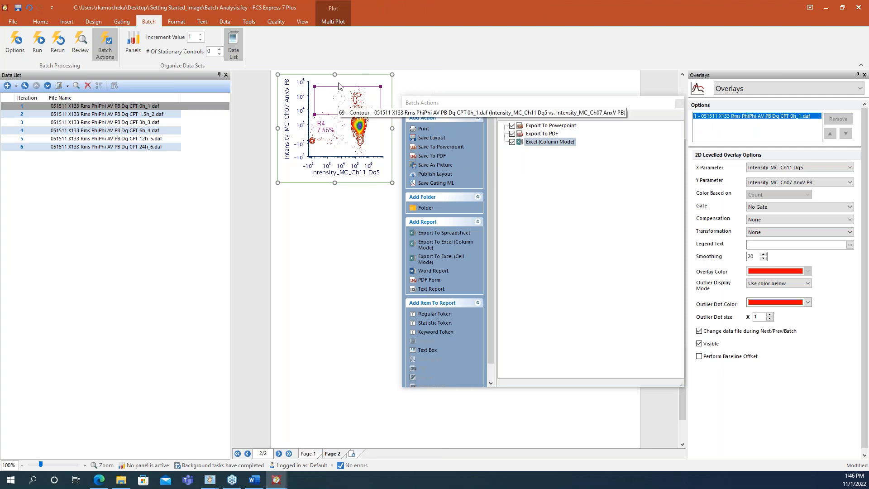
drag(344, 71, 539, 147)
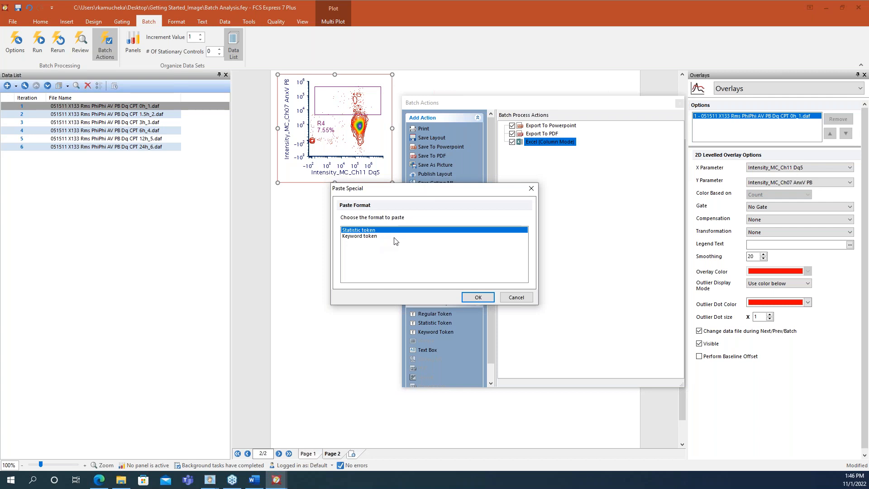
click(476, 297)
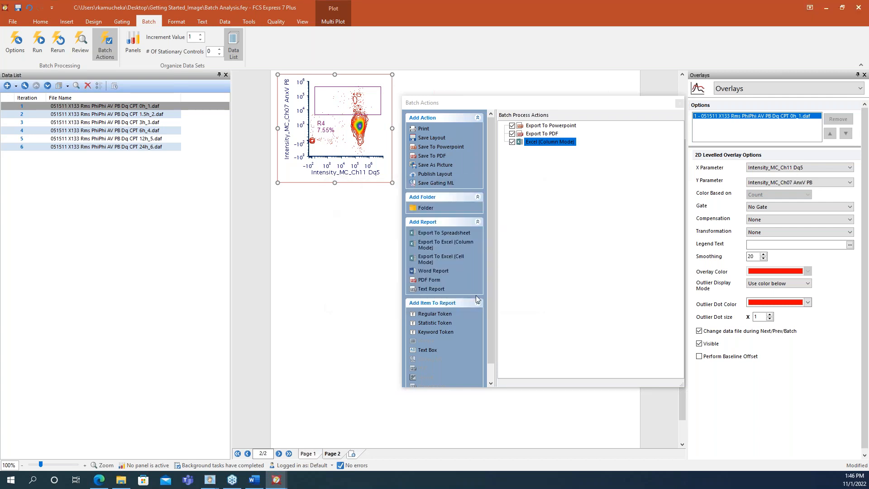
click(426, 157)
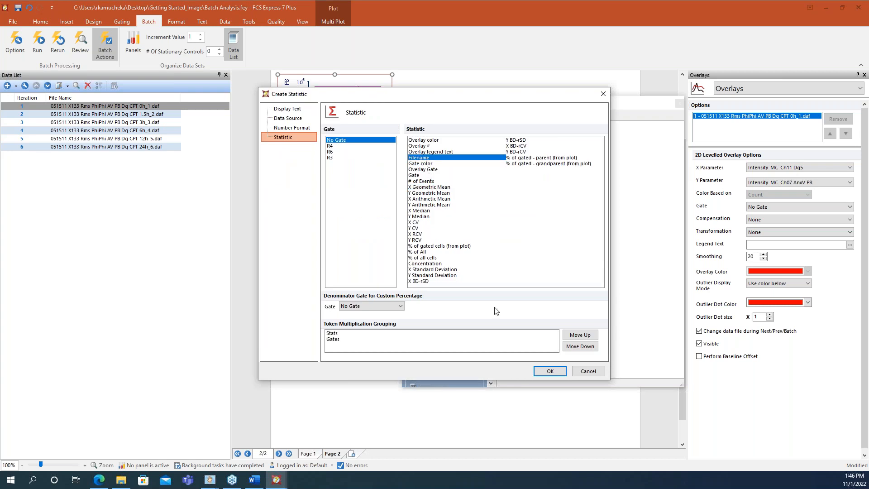
click(550, 371)
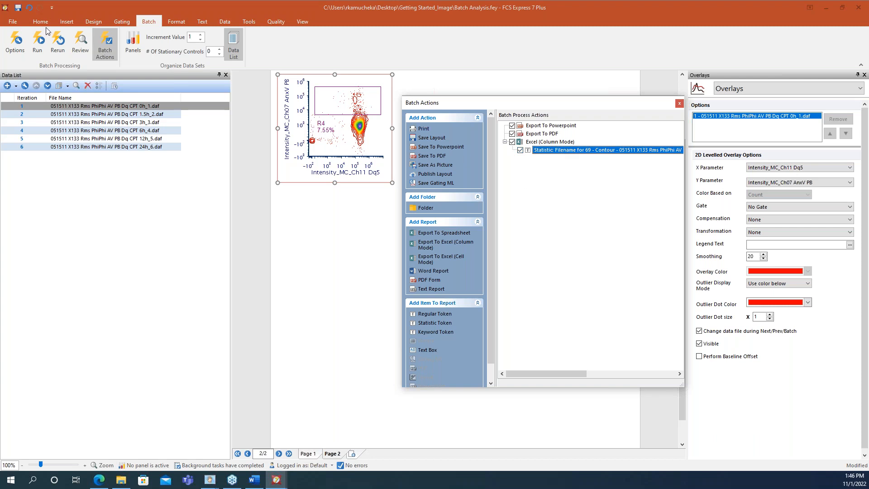
Examine the Statistics Naming Options in the user options and close them without changes.
click(22, 21)
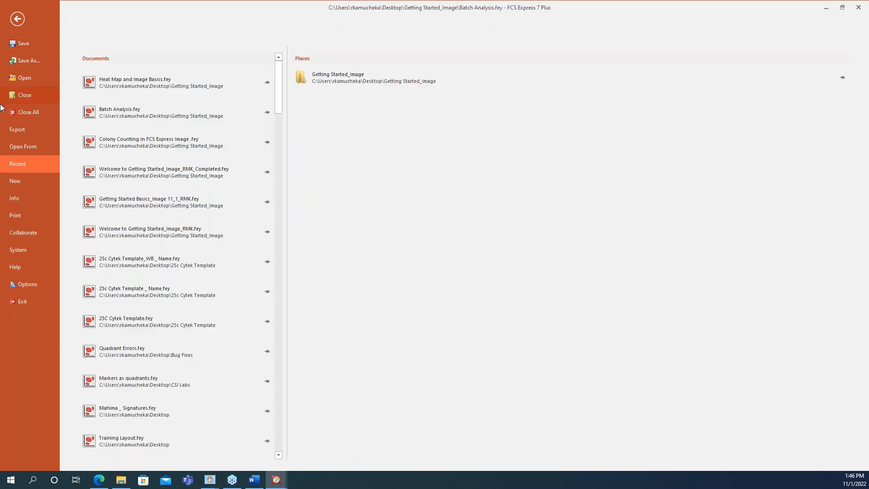
click(28, 284)
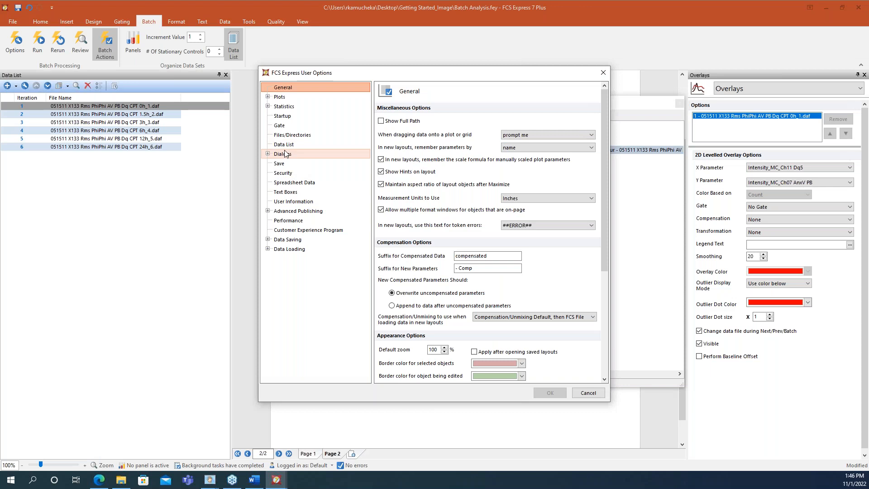
click(268, 105)
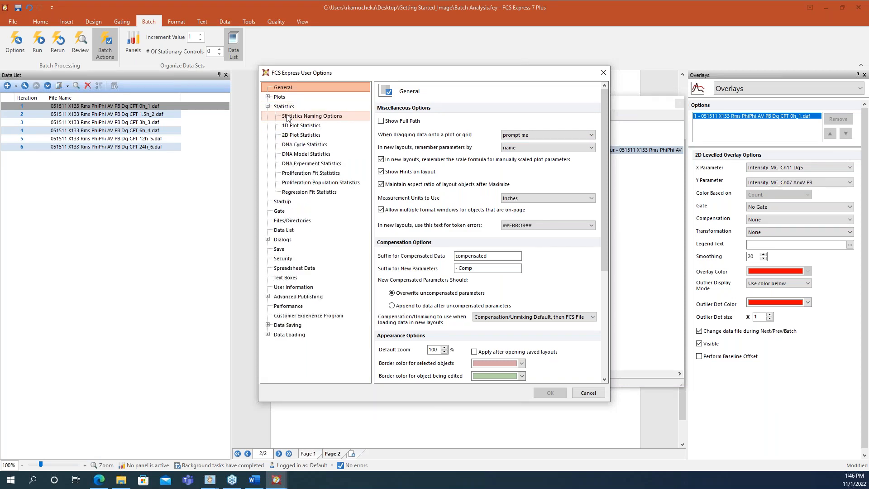
click(288, 117)
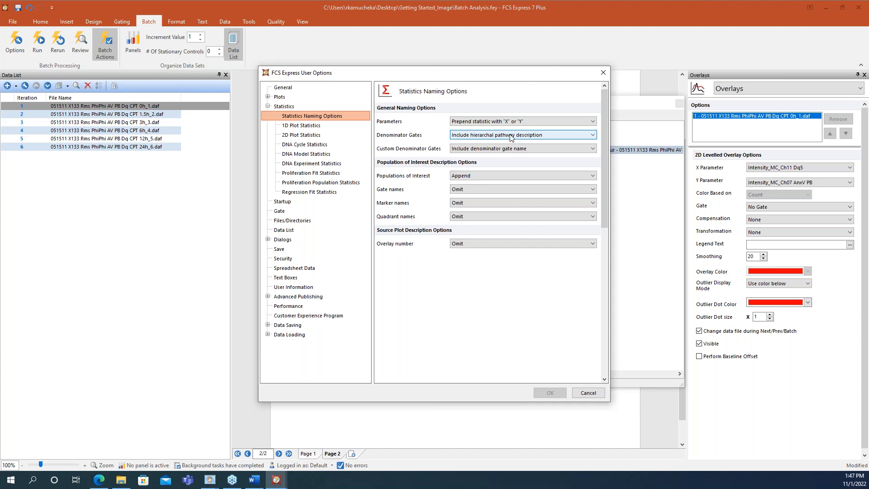
click(589, 392)
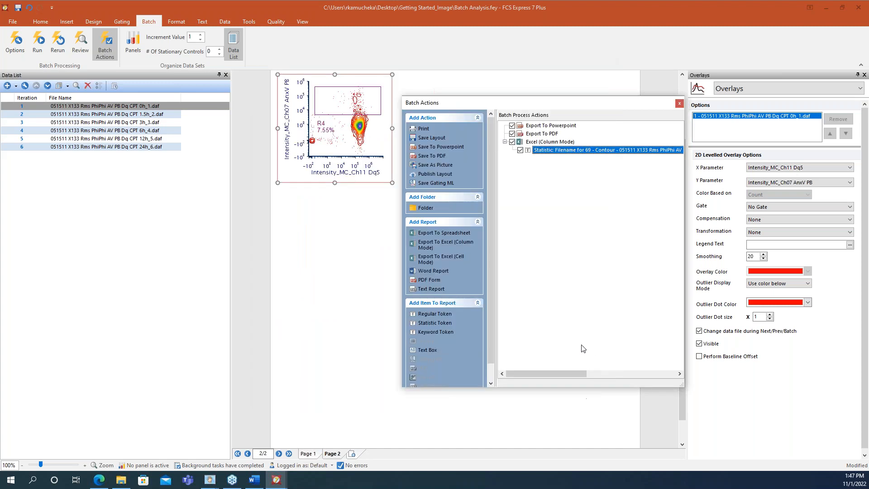
Set the column name of the Filename statistic token in the Excel (Column Mode) action to "Filename".
double_click(573, 152)
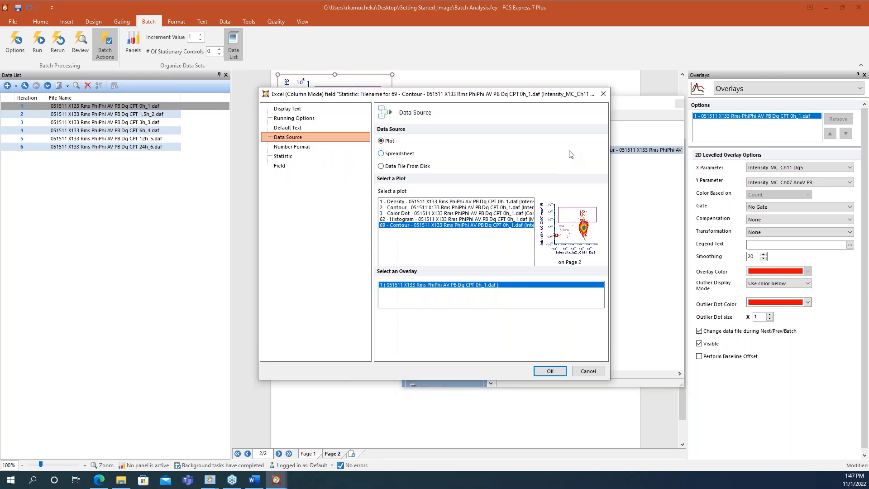
click(293, 167)
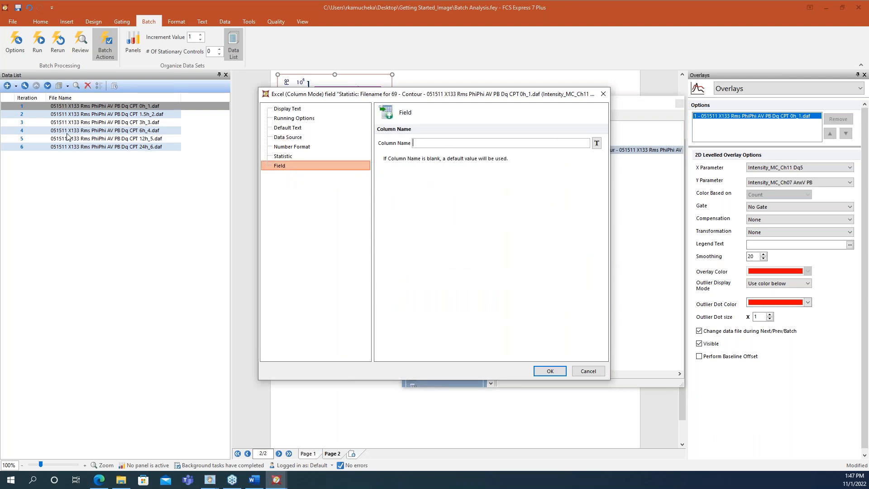
text(Filename)
click(550, 370)
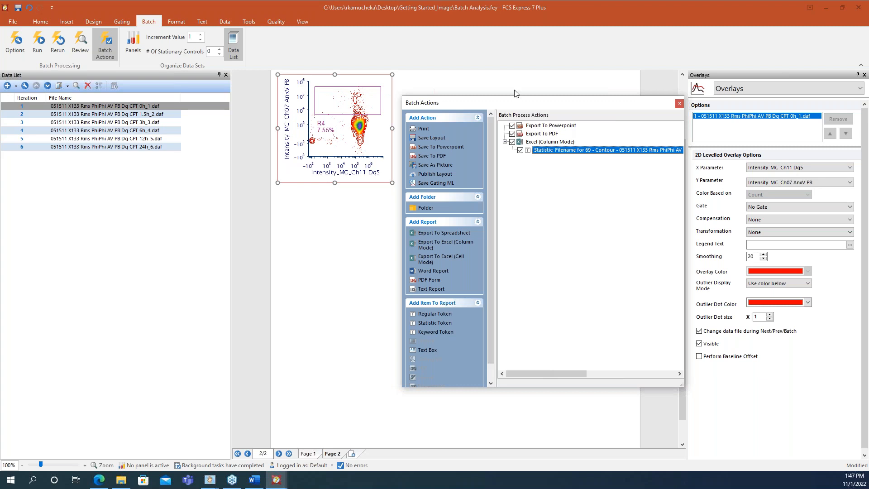
Add # of Events and % of gated cells (from plot) for gate R4 to the Excel (Column Mode) action, with R6 as custom denominator gate.
click(341, 103)
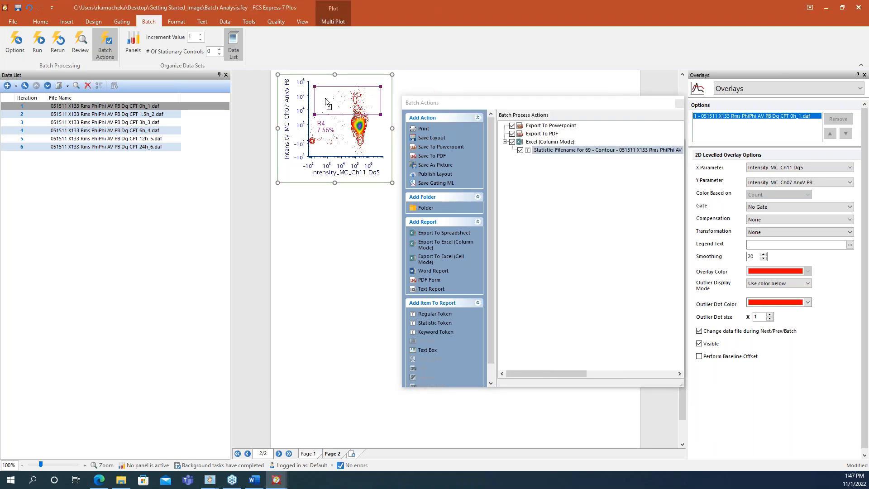
drag(324, 96, 541, 145)
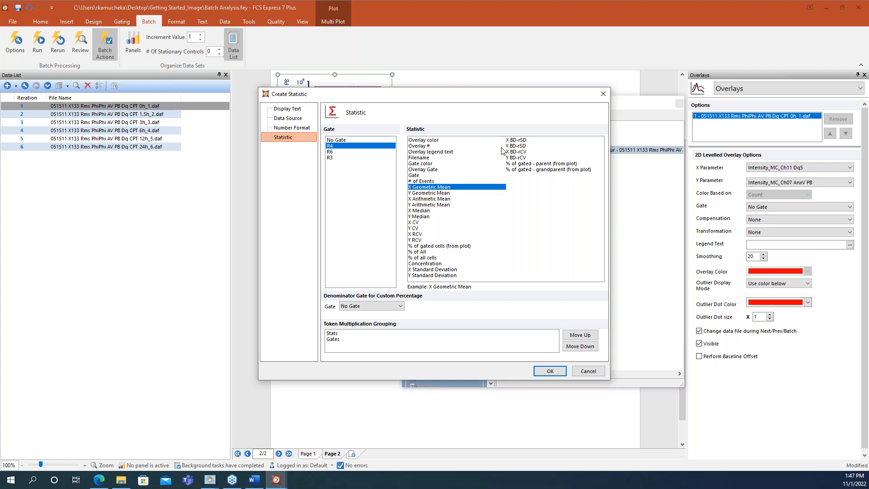
click(432, 182)
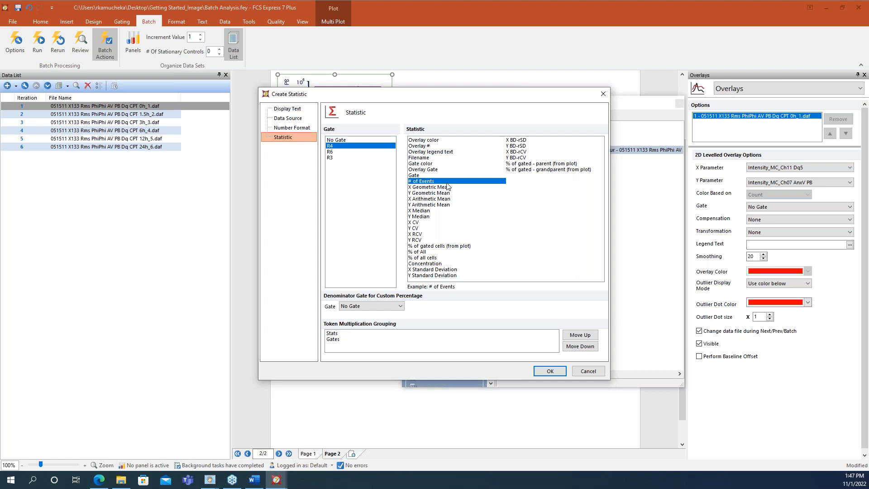
ctrl+click(442, 247)
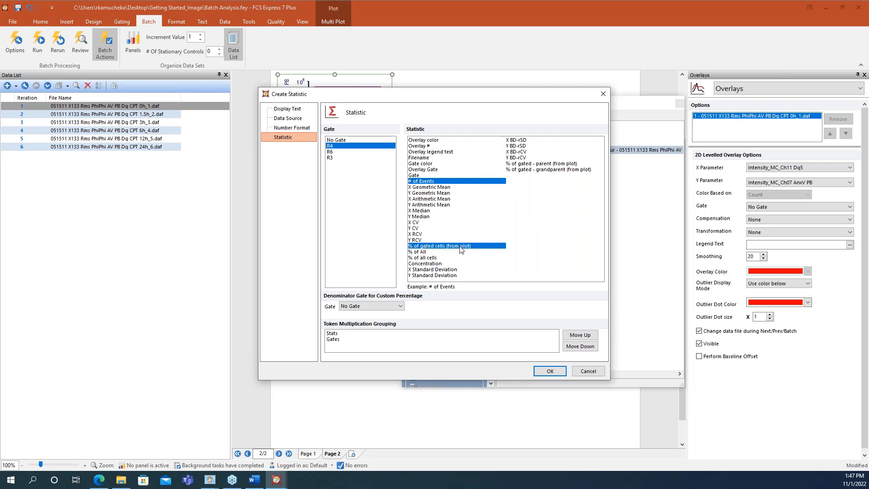
click(423, 252)
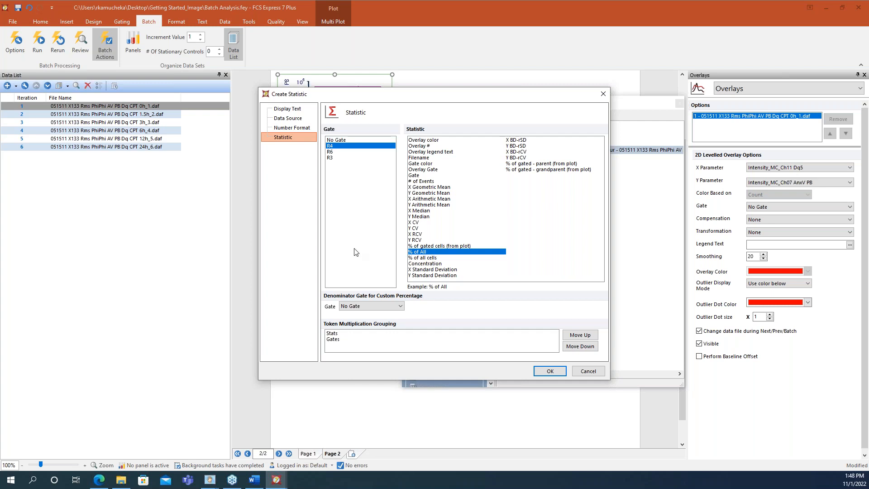
click(394, 308)
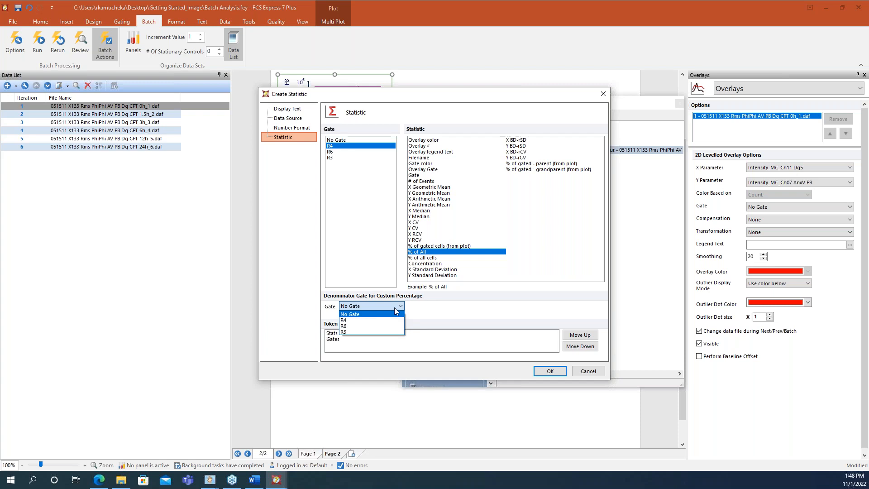
click(376, 326)
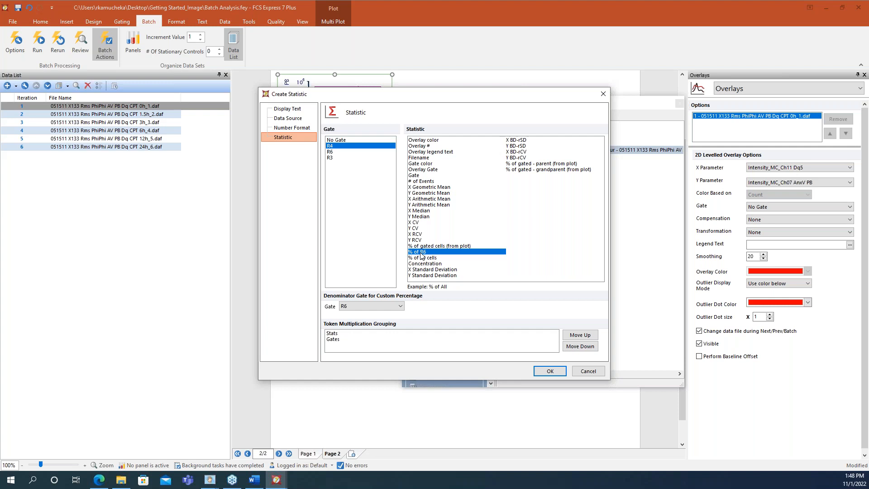
click(445, 245)
ctrl+click(430, 182)
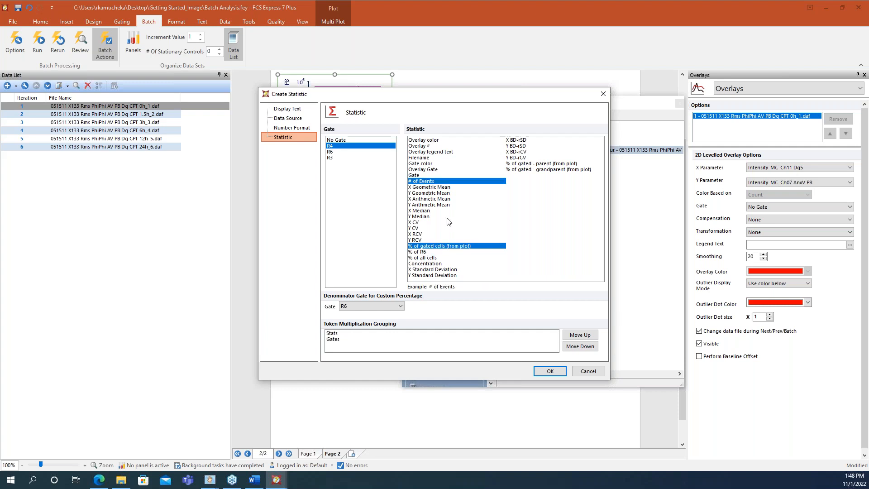
click(549, 372)
Name the # of Events token's Excel column "R4 # of events".
click(600, 158)
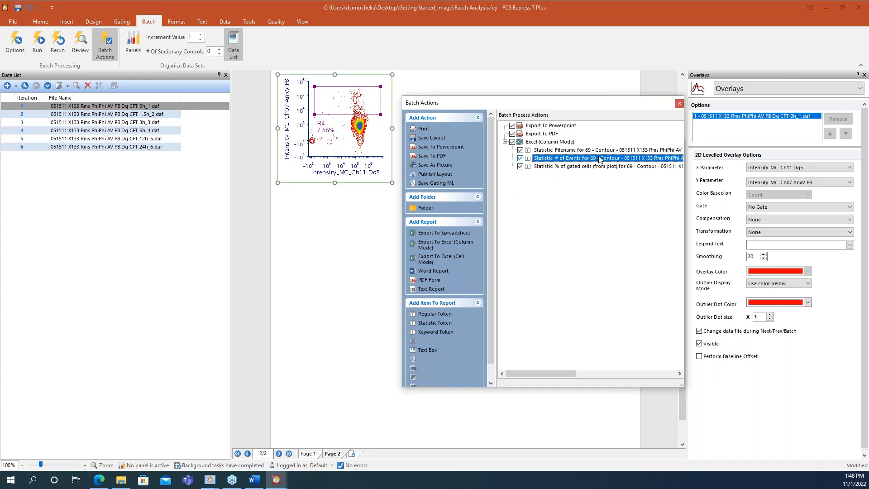
double_click(600, 159)
click(280, 165)
click(425, 144)
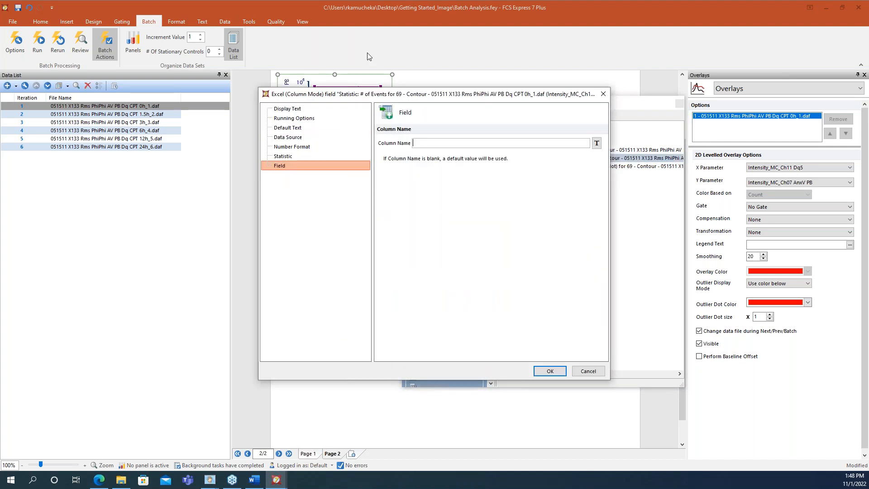
text(r4)
key(BackSpace)
key(BackSpace)
text(R4)
text(# of events)
key(Return)
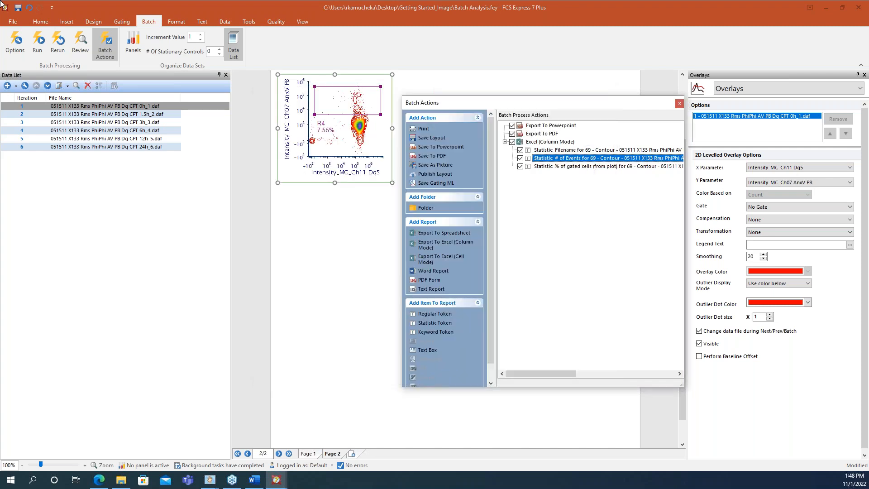
Name the % of gated cells token's Excel column "R4 % of gated cells".
double_click(573, 166)
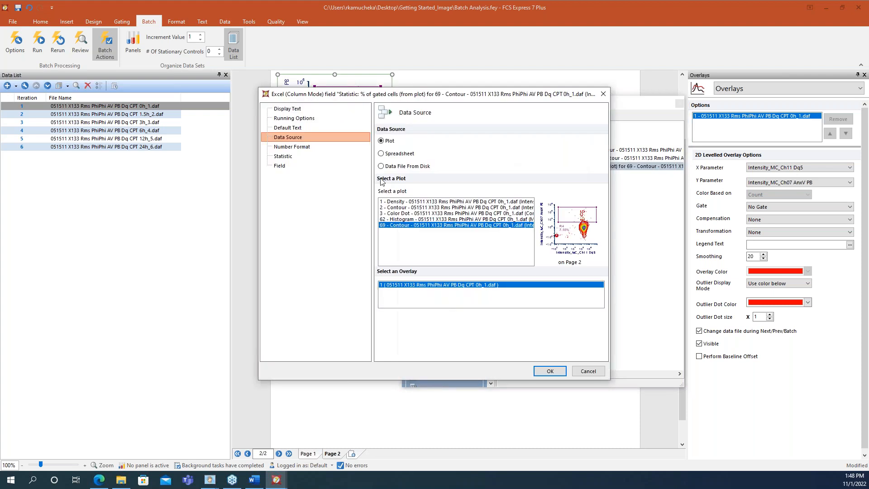
click(280, 165)
click(422, 144)
text(r4)
key(BackSpace)
key(BackSpace)
text(R4)
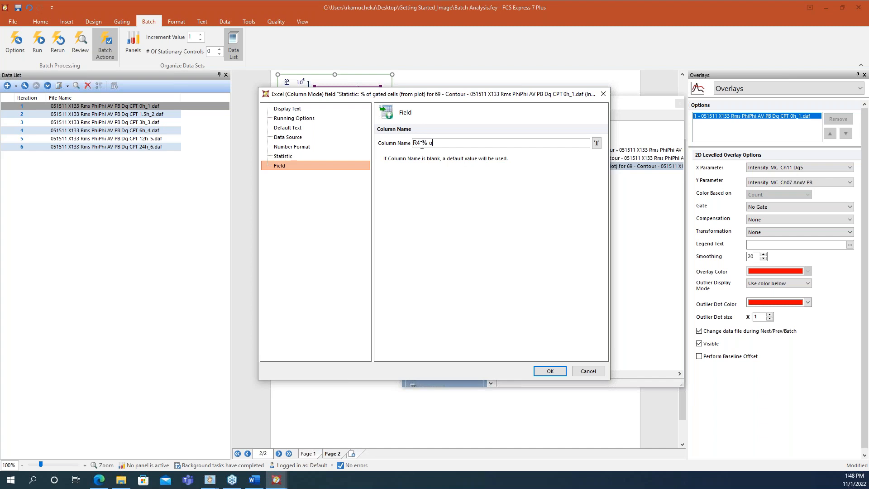
text(gated cells)
click(551, 371)
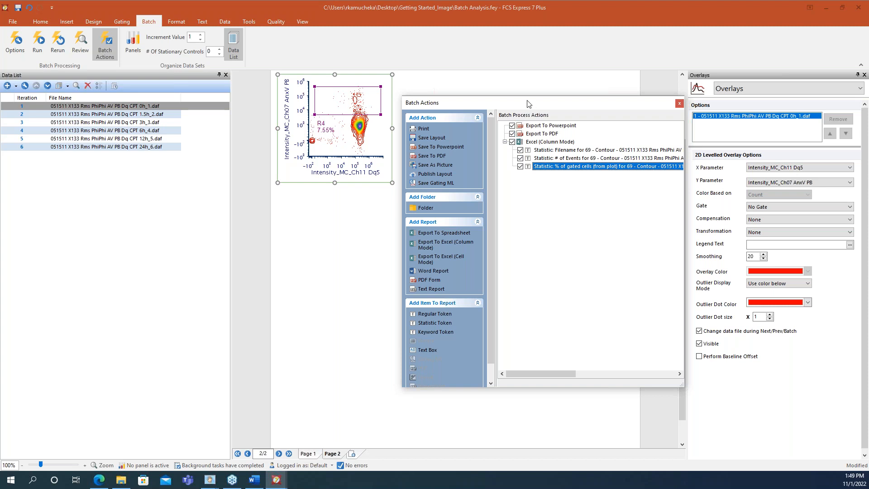
Finish the batch action setup with the PowerPoint, PDF and Excel exports enabled, and close the Batch Actions window.
click(512, 126)
click(511, 134)
drag(567, 107, 518, 109)
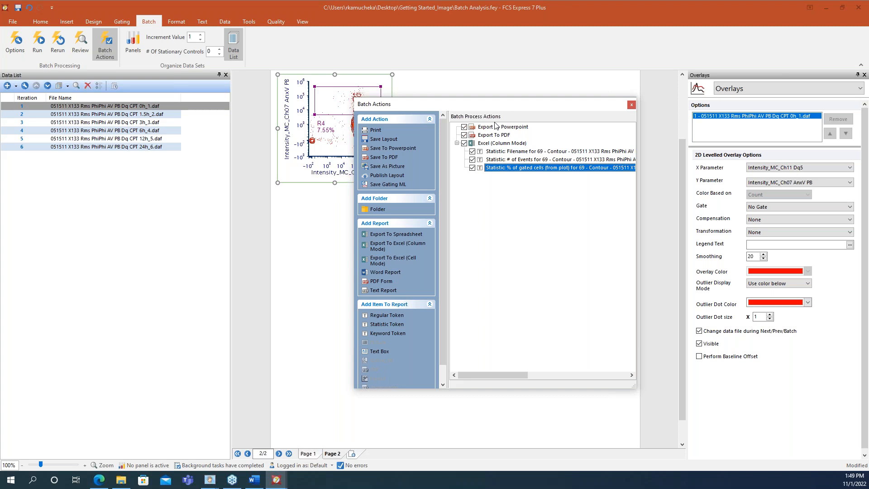
click(632, 105)
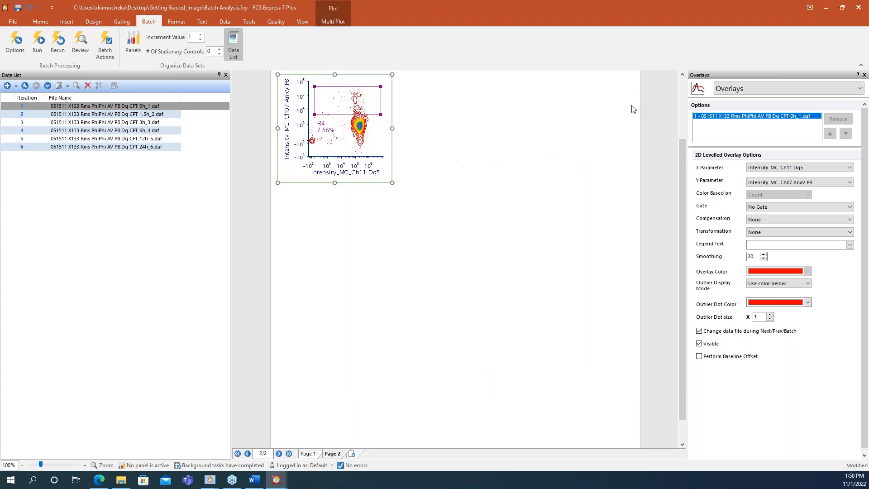
Set the batch processing options to perform the maximum possible iterations automatically and pause unconditionally between iterations.
click(15, 52)
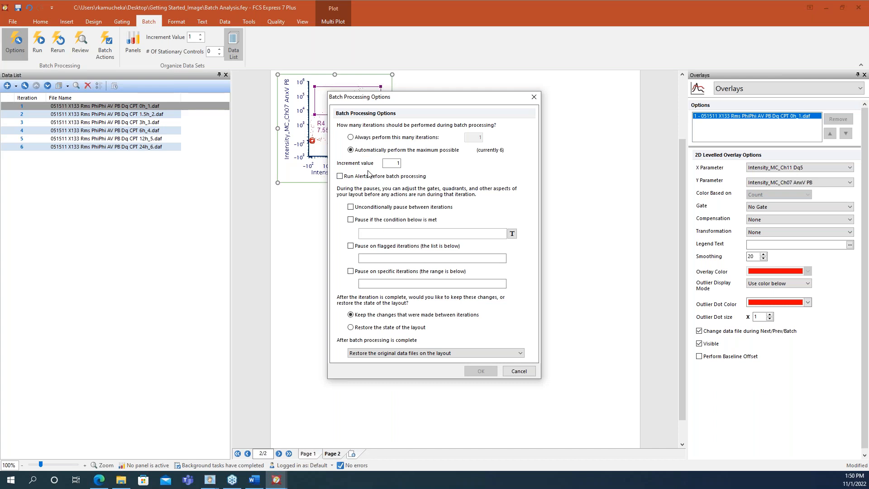
click(351, 140)
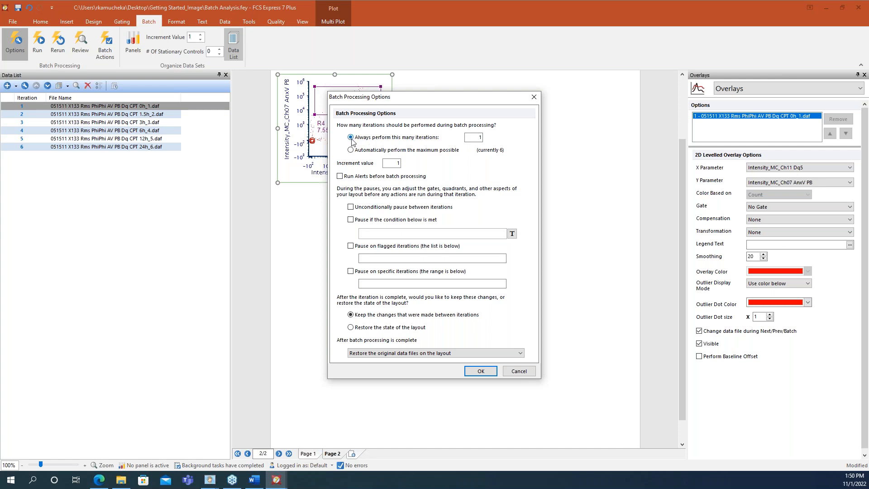
click(351, 151)
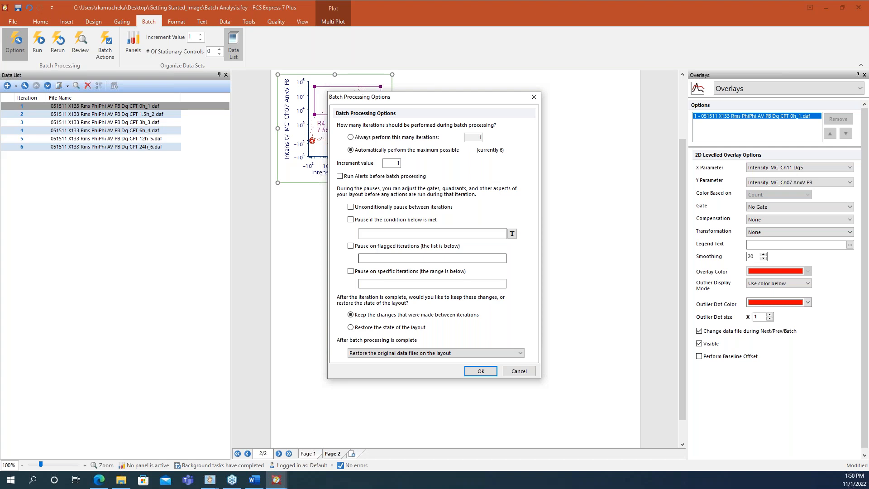
click(390, 283)
click(350, 207)
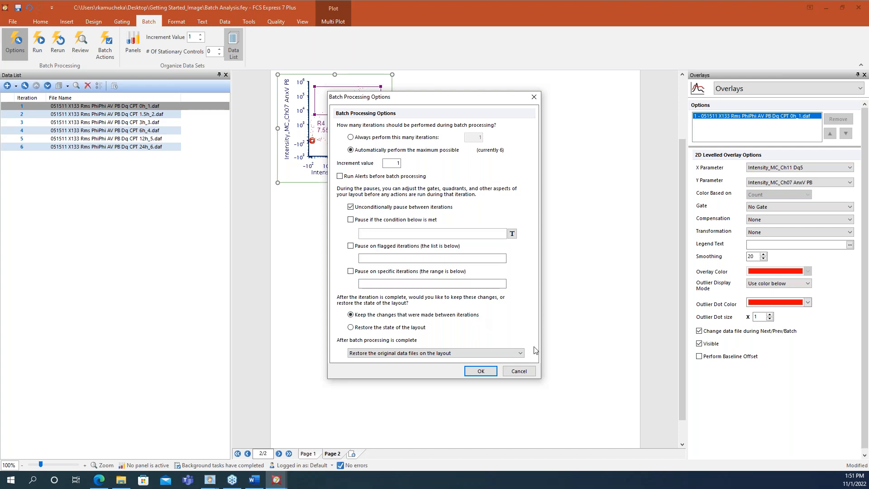
click(489, 372)
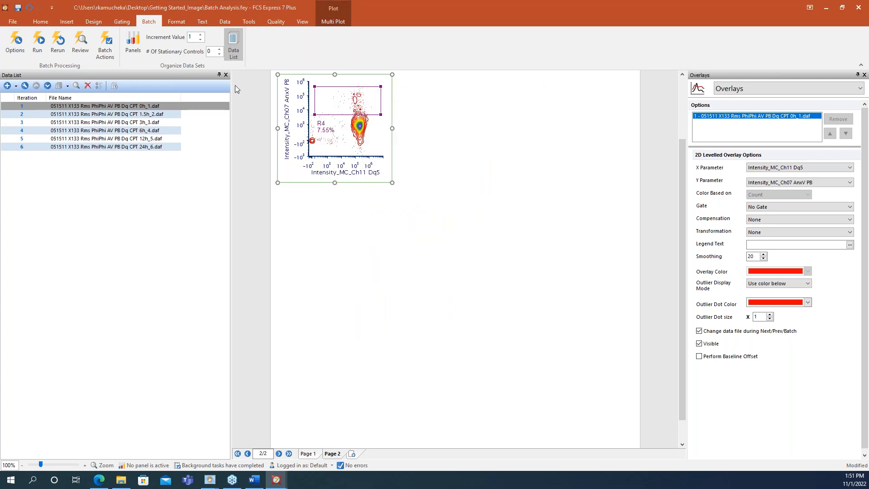
Run the batch process, clearing the saved snapshots, check the paused iteration's plots on Page 1, and run it to the end.
click(41, 45)
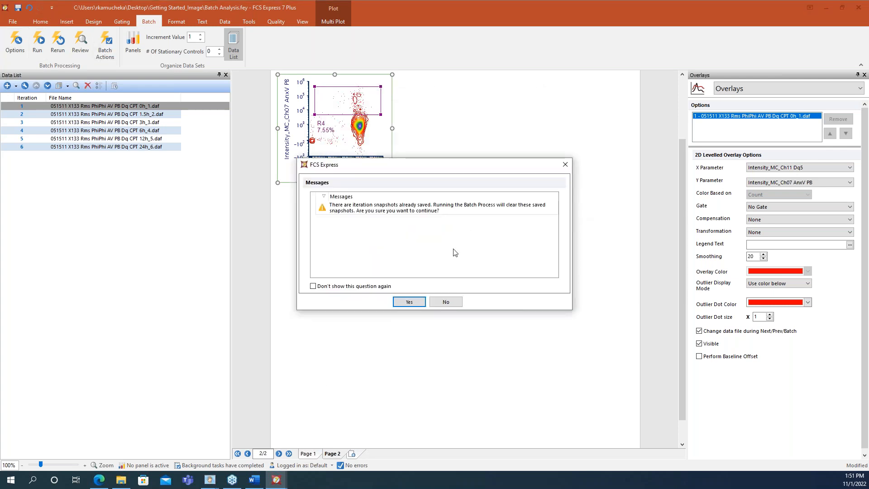
click(420, 301)
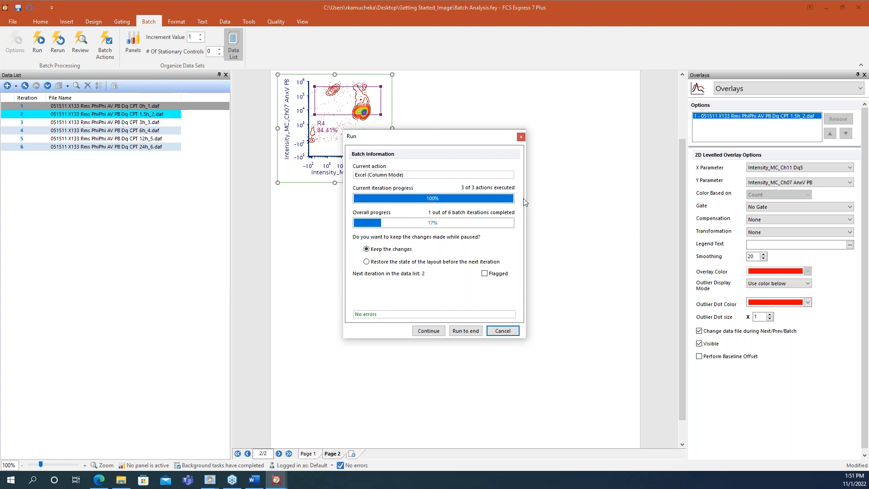
drag(501, 137, 629, 105)
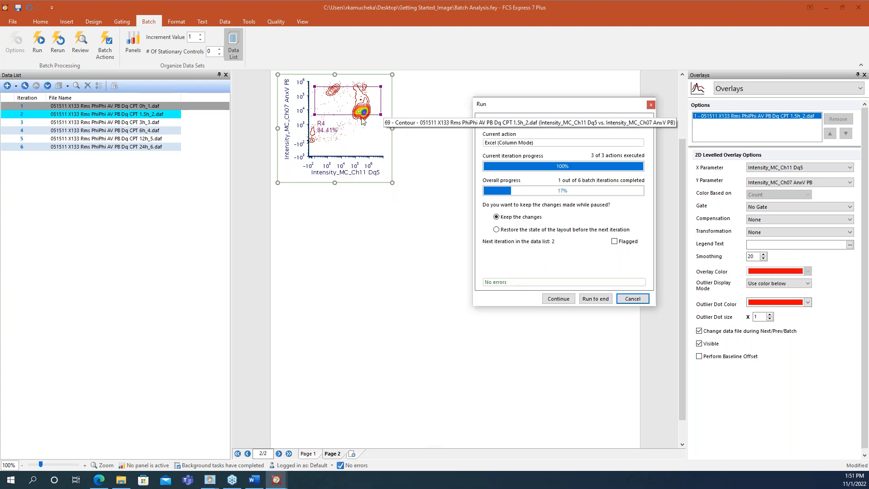
click(309, 454)
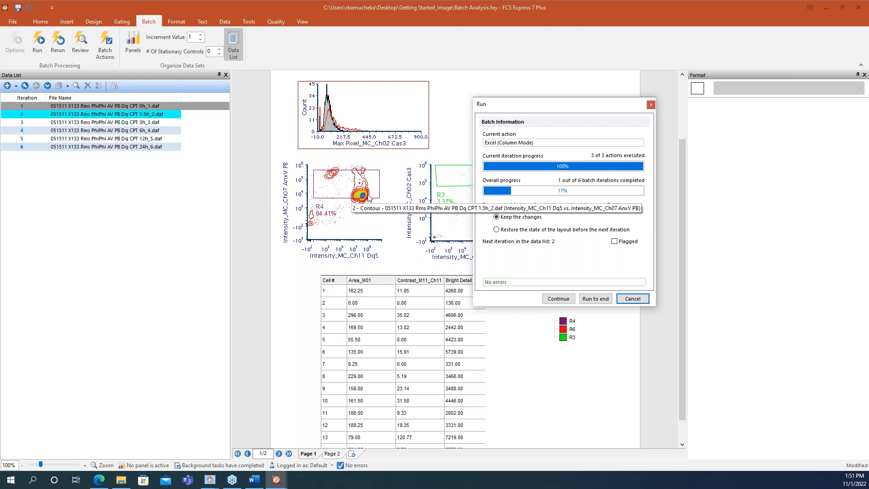
click(597, 299)
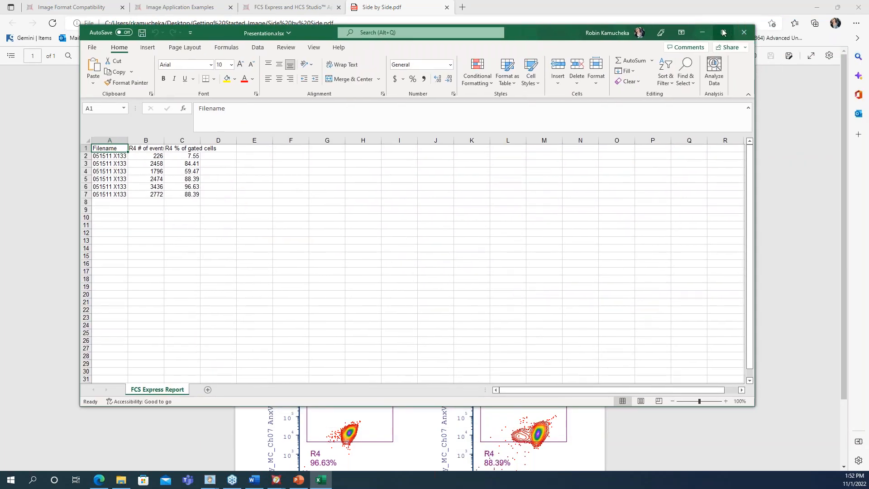
In Excel, maximize the exported Presentation.xlsx and fit column A to its file names.
click(724, 33)
double_click(48, 116)
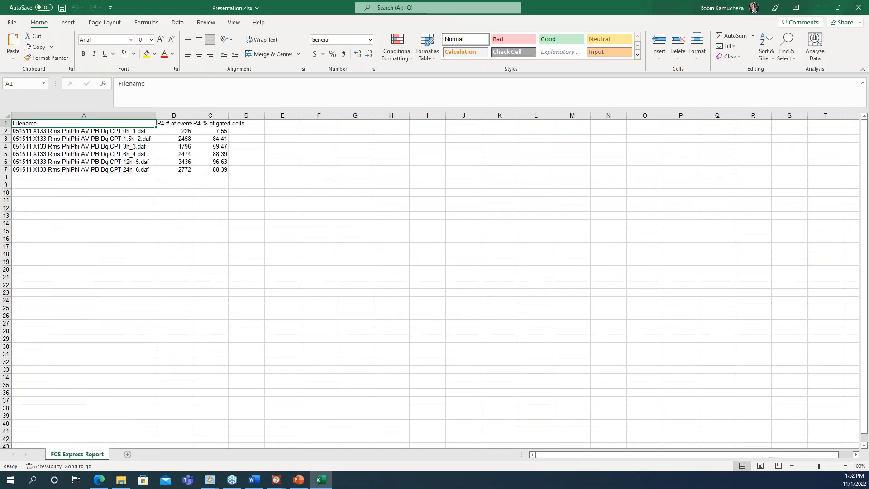
Fit column B, widen column C to show the full "R4 % of gated cells" heading, and close the workbook.
double_click(191, 113)
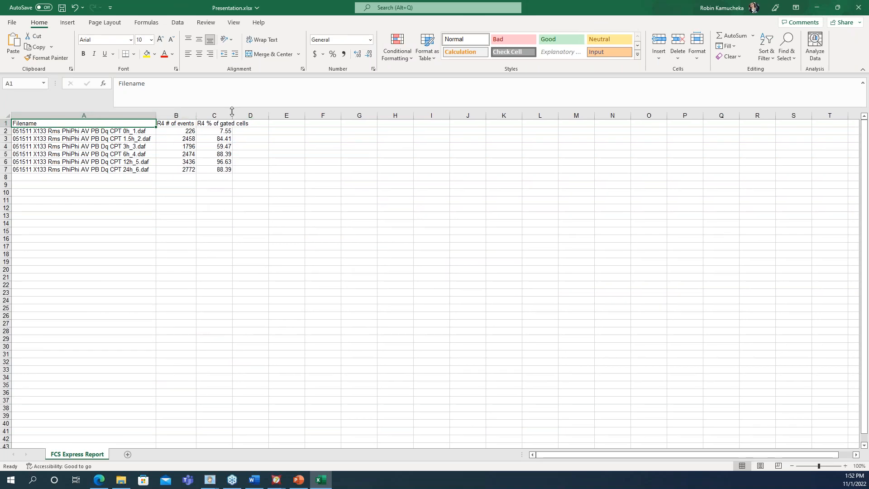
drag(238, 116, 253, 117)
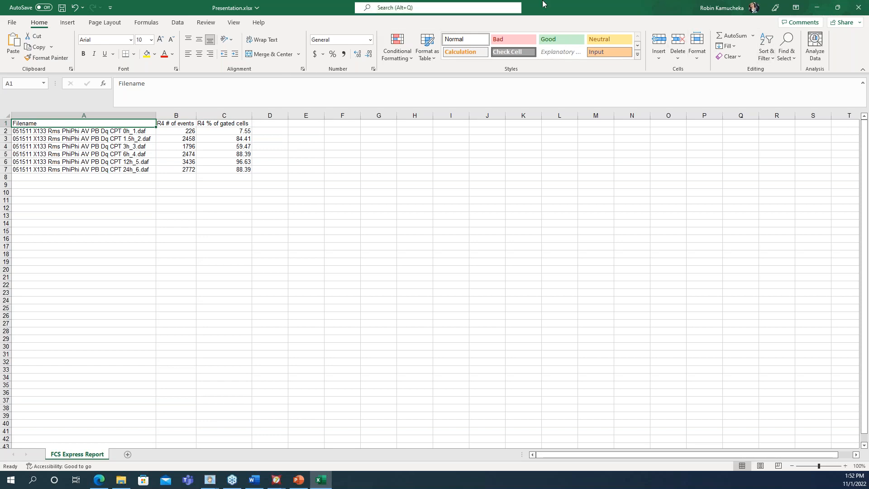
click(858, 7)
click(410, 250)
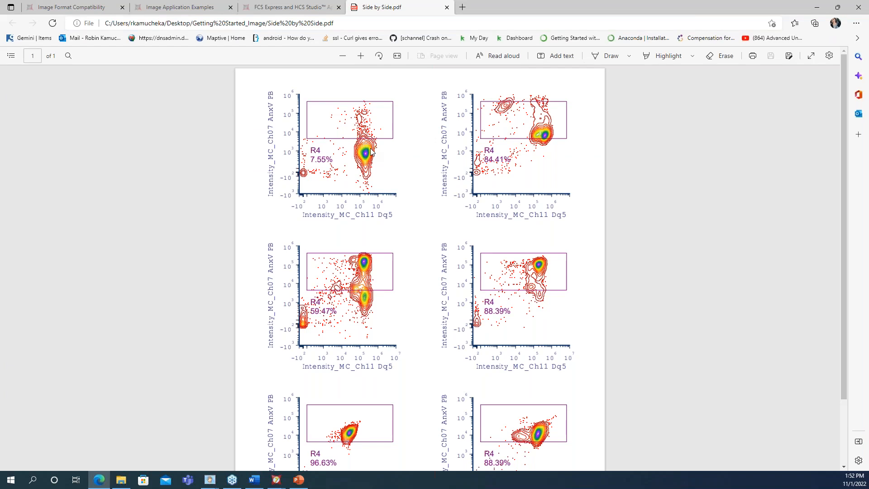
Compare the R4-gated contour plots across the whole page of the exported Side by Side.pdf.
scroll(371, 151, down, 2)
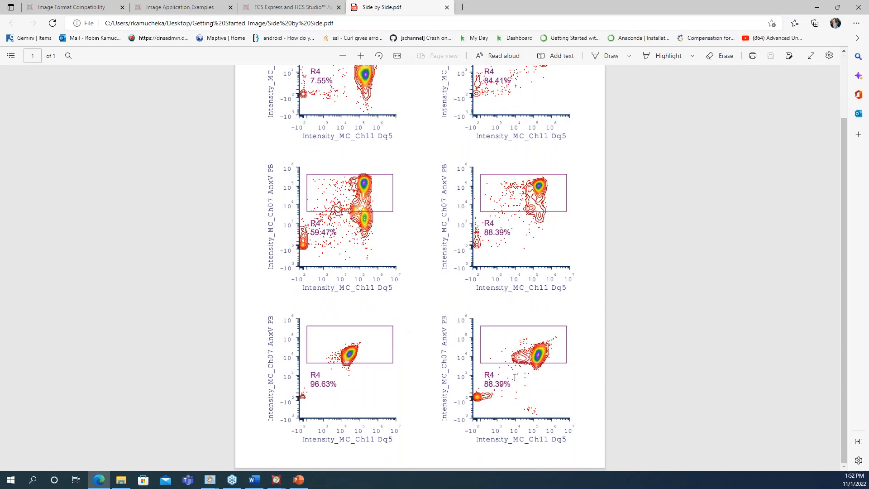
scroll(411, 294, up, 2)
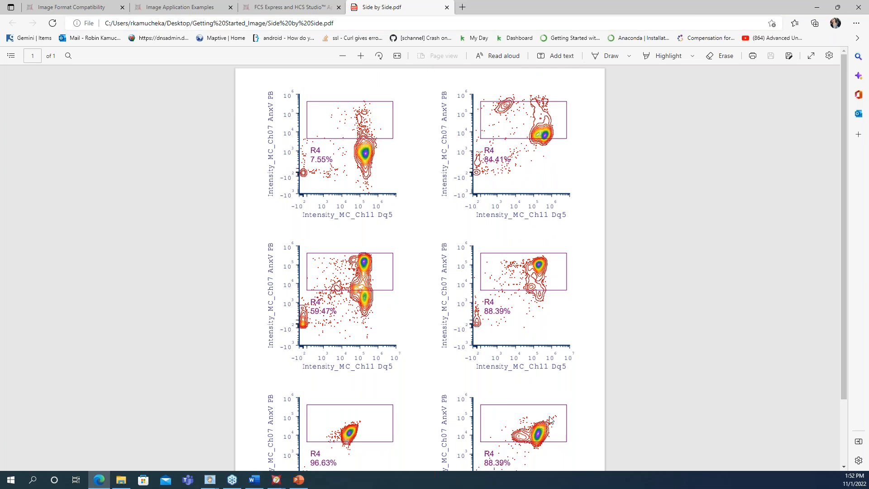
scroll(575, 380, down, 2)
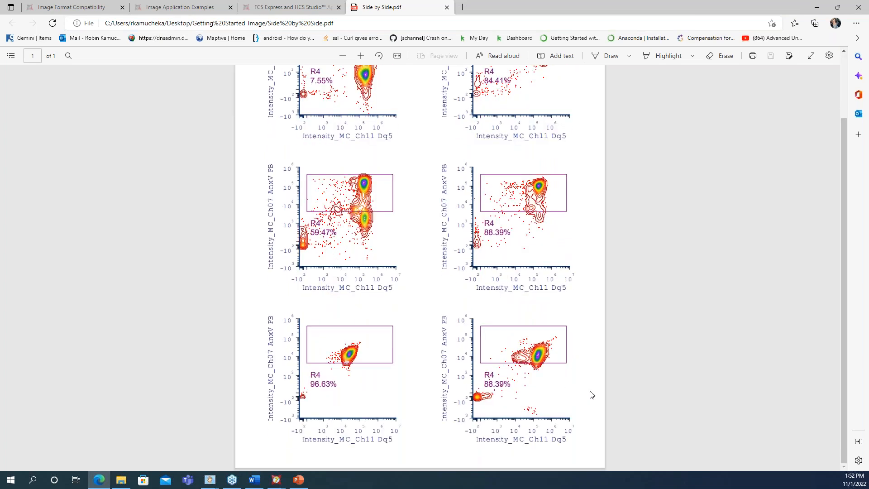
scroll(591, 395, up, 2)
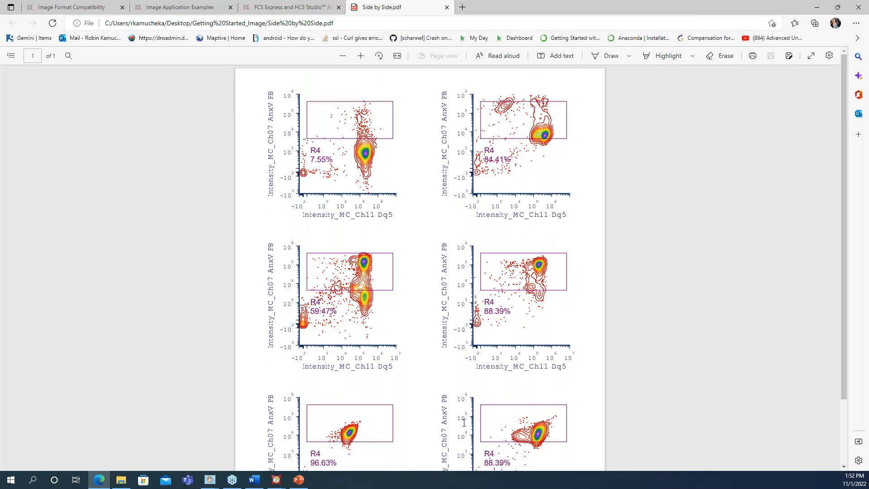
scroll(464, 422, down, 2)
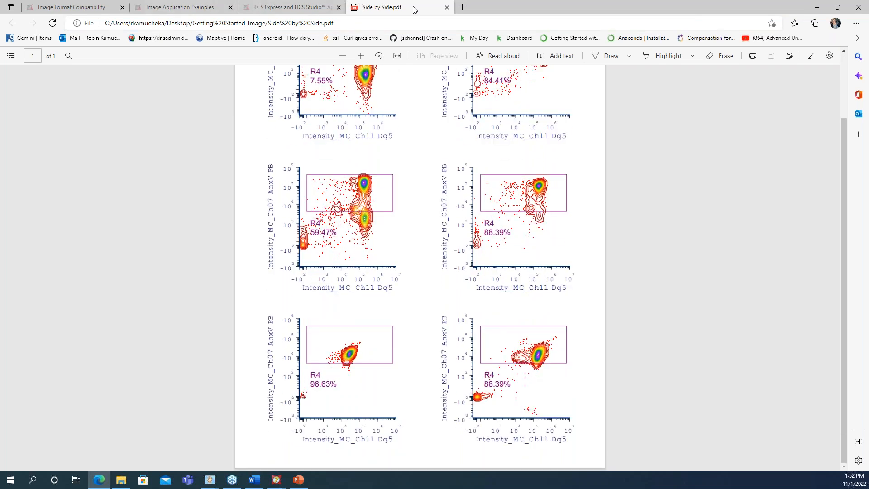
In PowerPoint, maximize Presentation.pptx, review its Apoptosis Assay slides from first to last and back, and close it.
drag(868, 125, 656, 3)
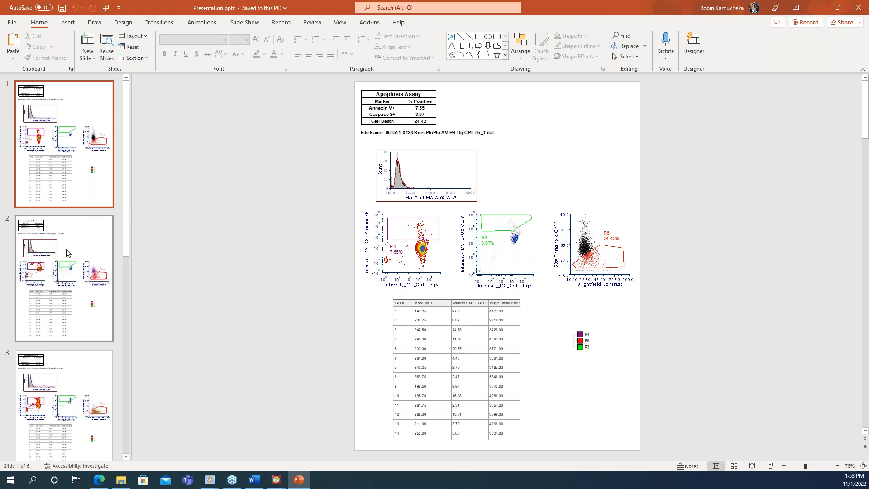
click(76, 267)
scroll(105, 300, down, 3)
click(68, 382)
scroll(113, 342, down, 3)
click(112, 340)
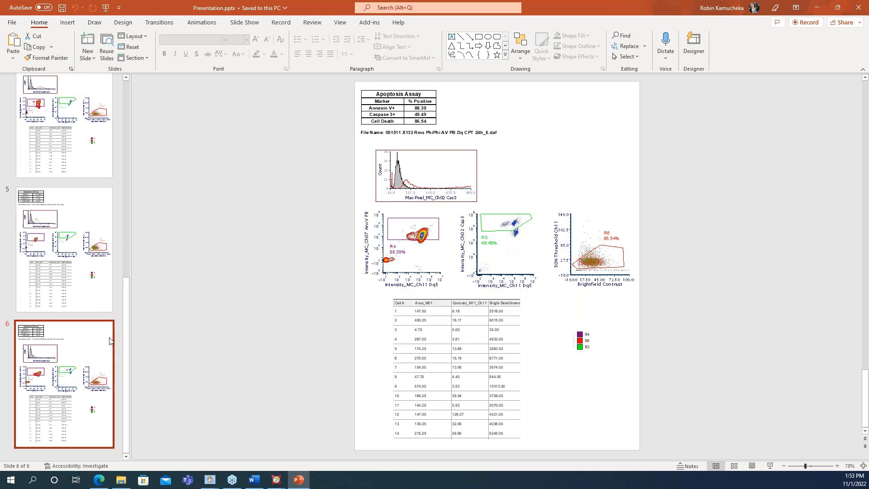
click(98, 254)
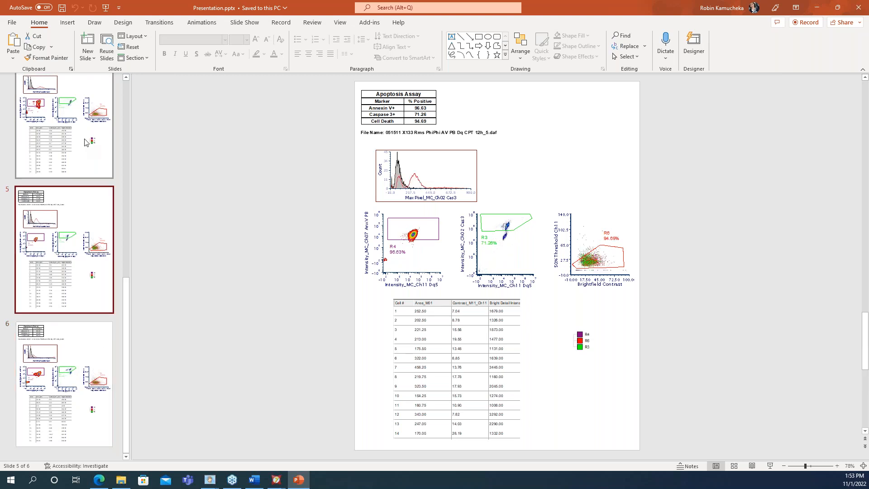
click(83, 137)
scroll(82, 137, up, 3)
click(48, 275)
click(80, 151)
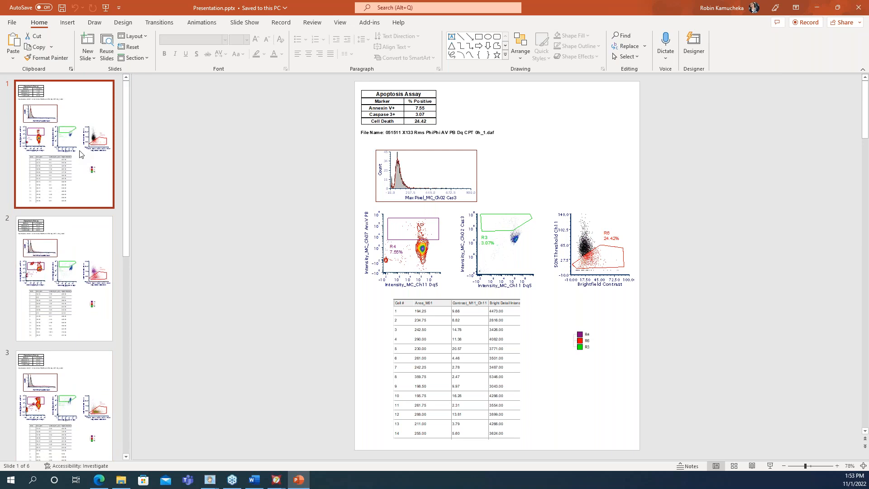
click(852, 9)
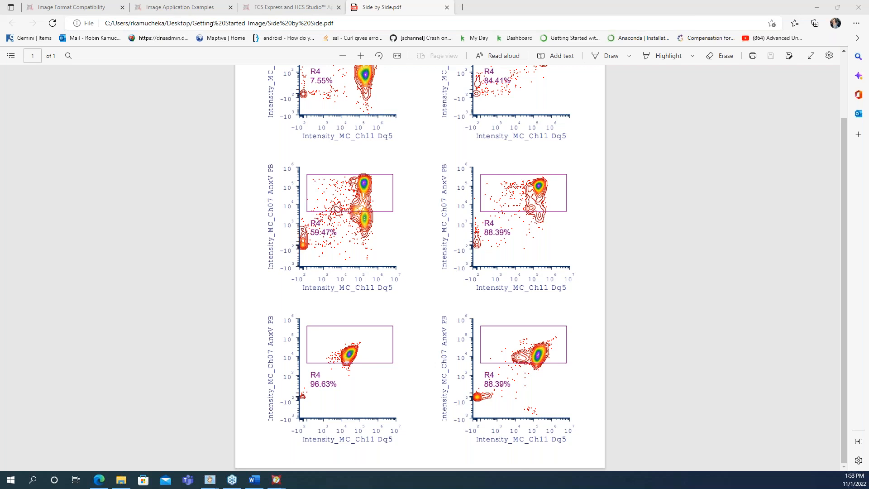
In the browser, close Side by Side.pdf and review the Compatibility Table on the Image Format Compatibility page.
click(447, 8)
click(47, 8)
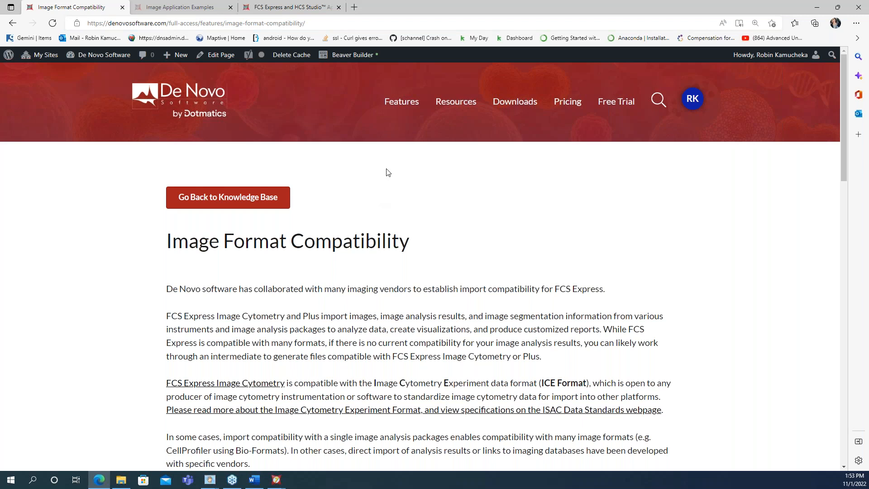
scroll(410, 206, down, 8)
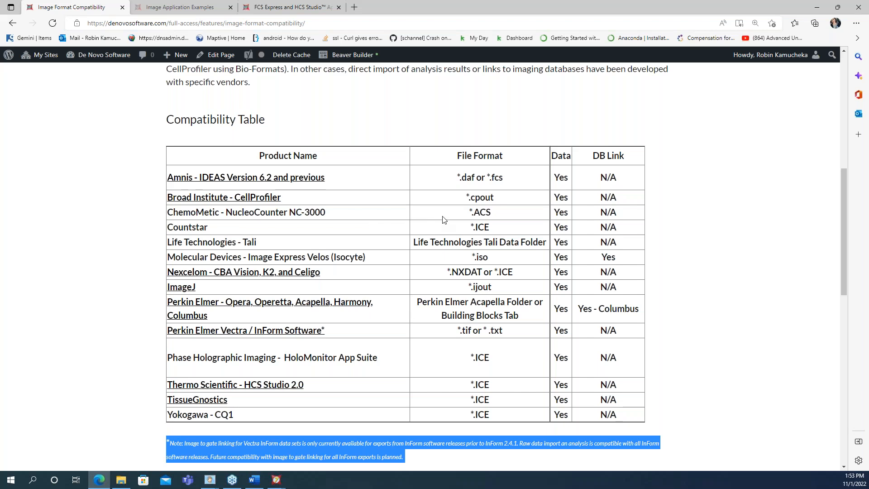
scroll(435, 220, up, 5)
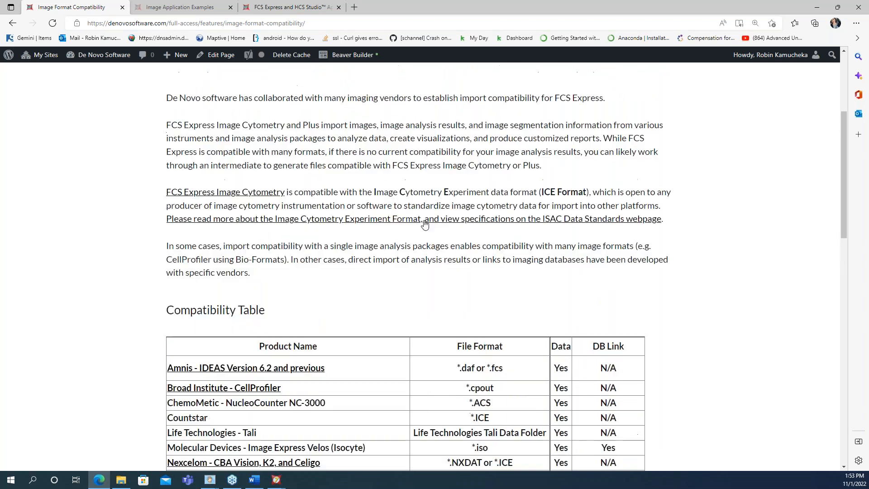
scroll(424, 225, up, 2)
Look through the TissueGnostics Image Cytometry example on the Image Application Examples page.
click(180, 8)
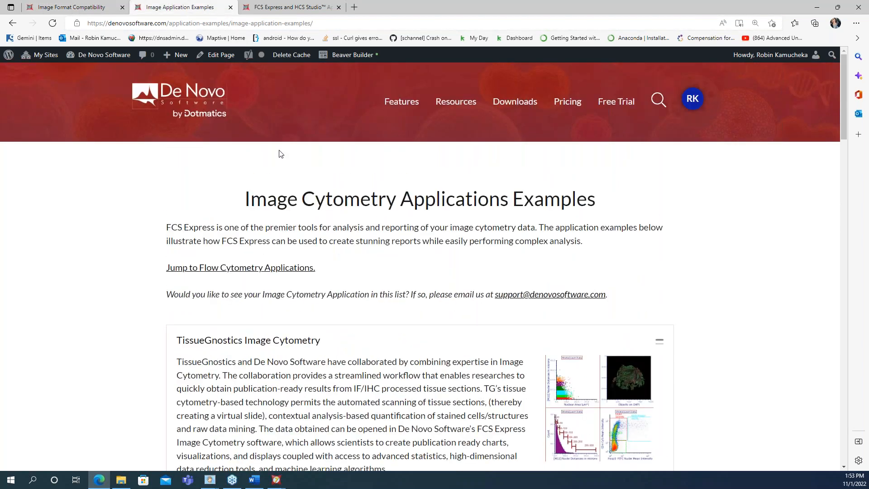
scroll(650, 256, down, 4)
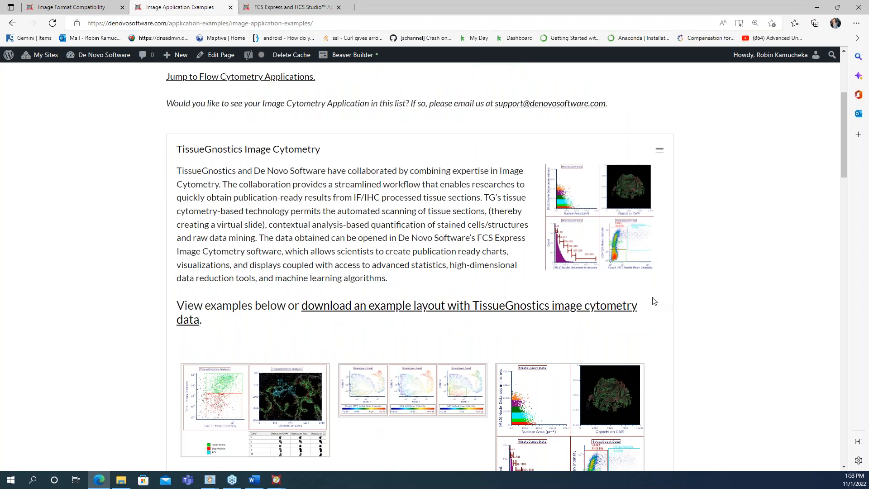
scroll(625, 295, down, 1)
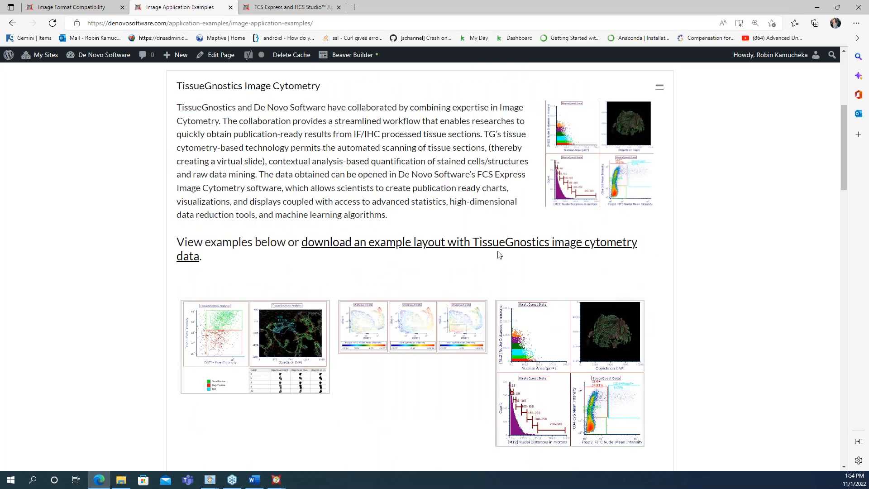
scroll(516, 254, down, 2)
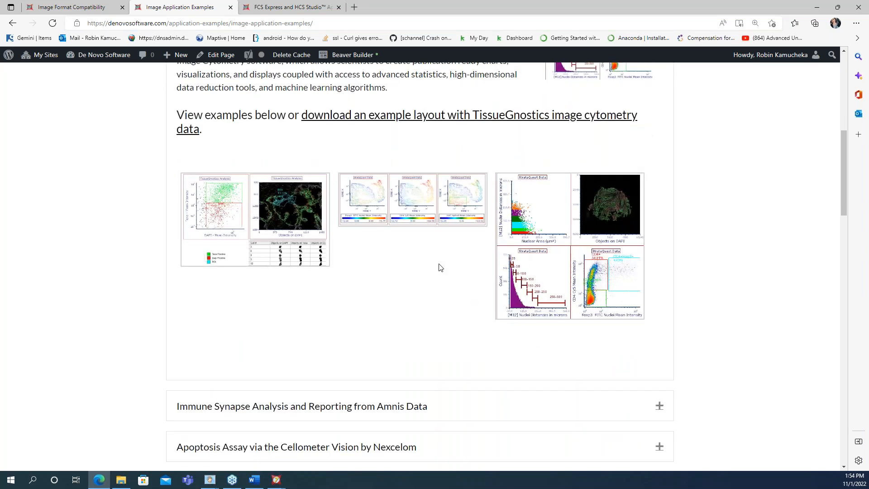
scroll(457, 355, down, 2)
Expand and examine the Amnis Immune Synapse Analysis example and the In-Situ Rat Cerebellum example with CellProfiler segmentation.
click(659, 287)
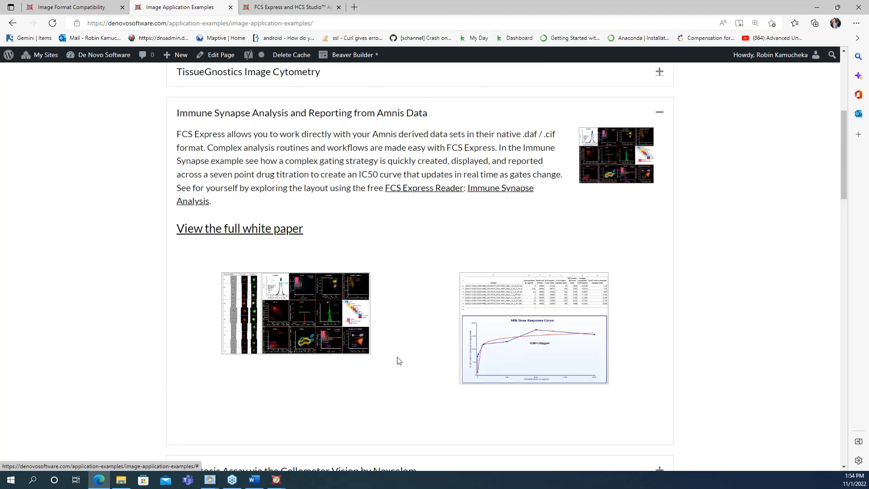
scroll(397, 361, down, 4)
click(660, 321)
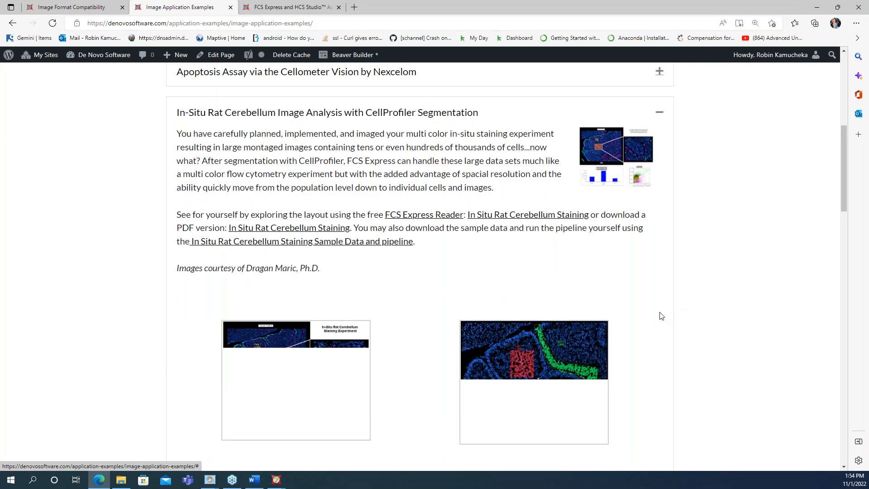
scroll(660, 316, down, 5)
scroll(661, 316, up, 4)
scroll(660, 316, up, 4)
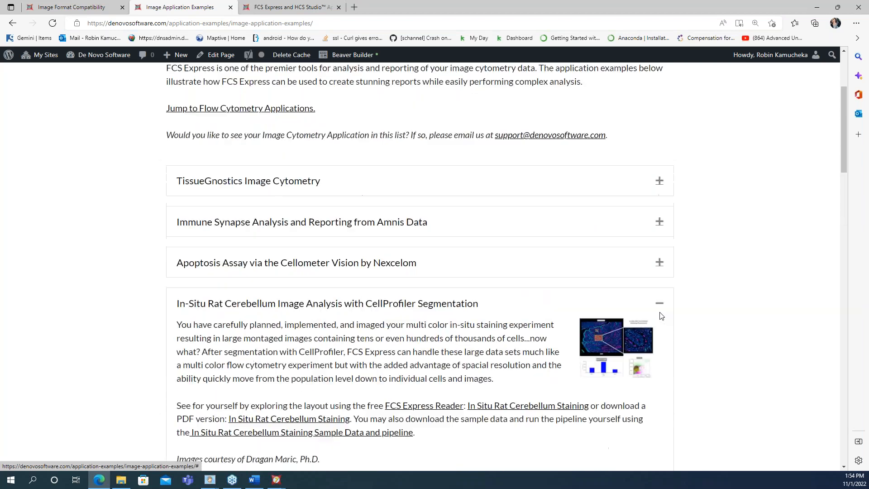
scroll(661, 316, down, 8)
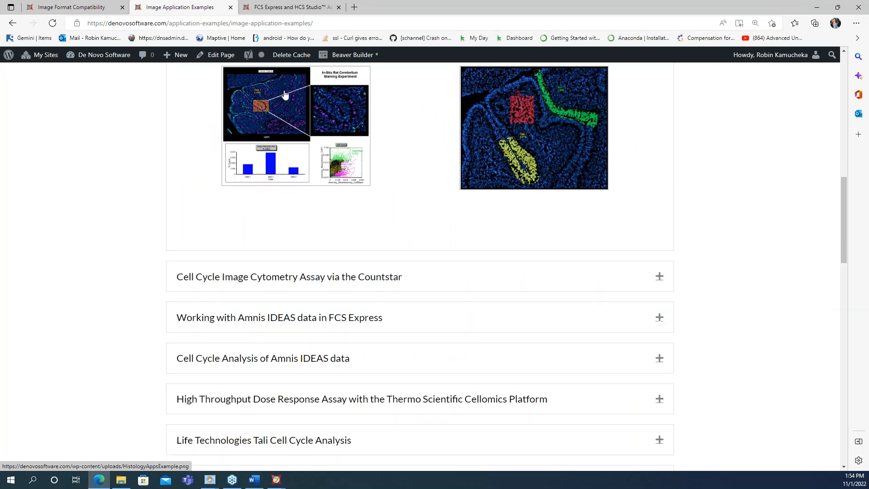
On the FCS Express and HCS Studio page, expand and read the instructions for exporting .ICE files from HCS Studio.
click(294, 7)
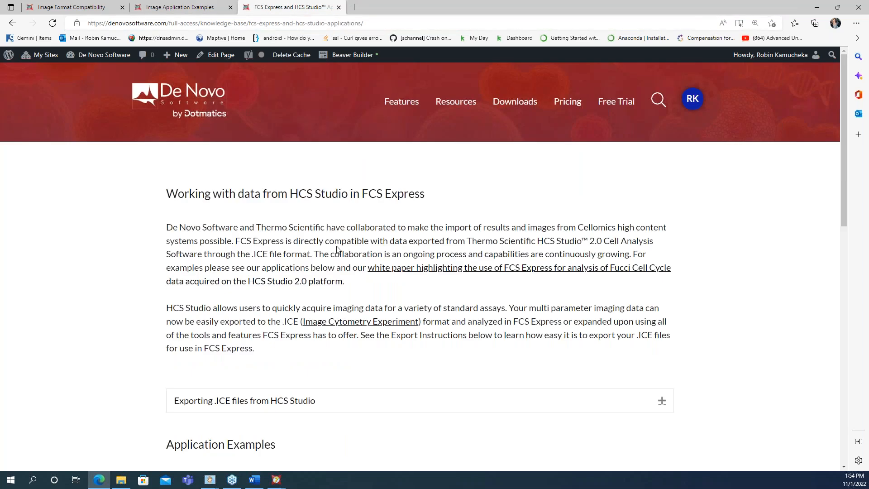
scroll(335, 255, down, 5)
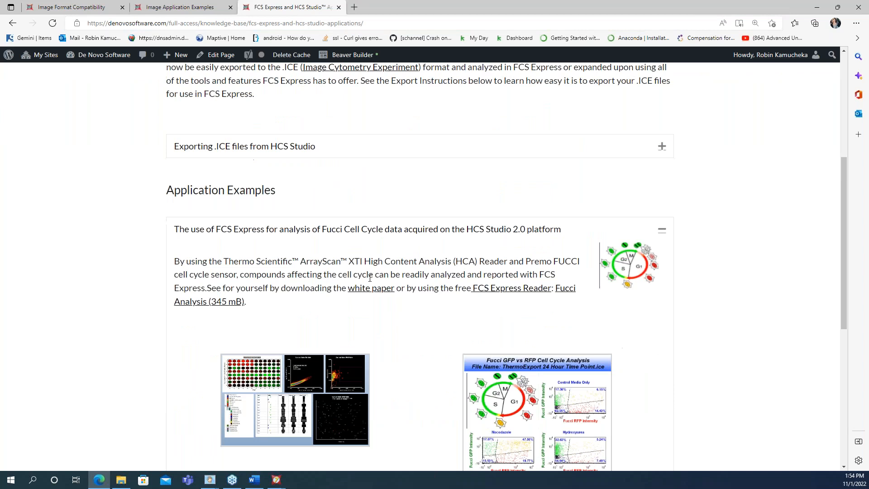
scroll(368, 277, up, 3)
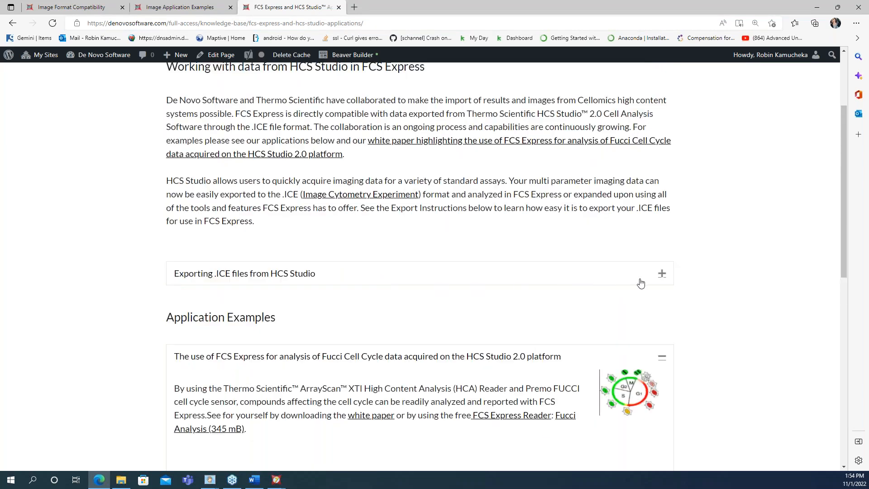
click(662, 273)
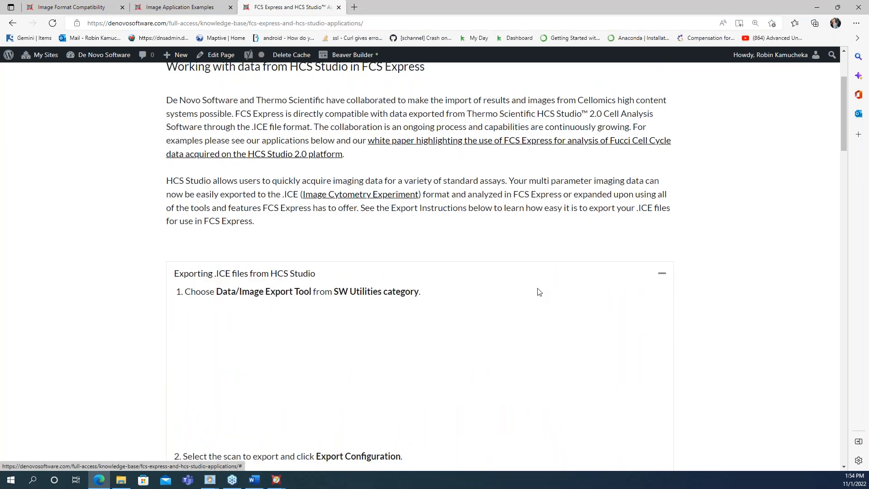
scroll(539, 292, down, 3)
scroll(547, 297, down, 6)
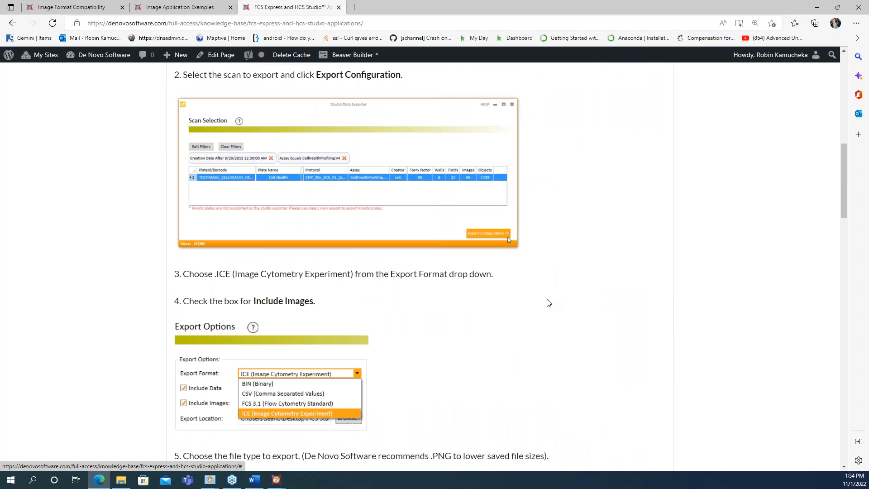
scroll(548, 300, up, 7)
scroll(548, 302, up, 5)
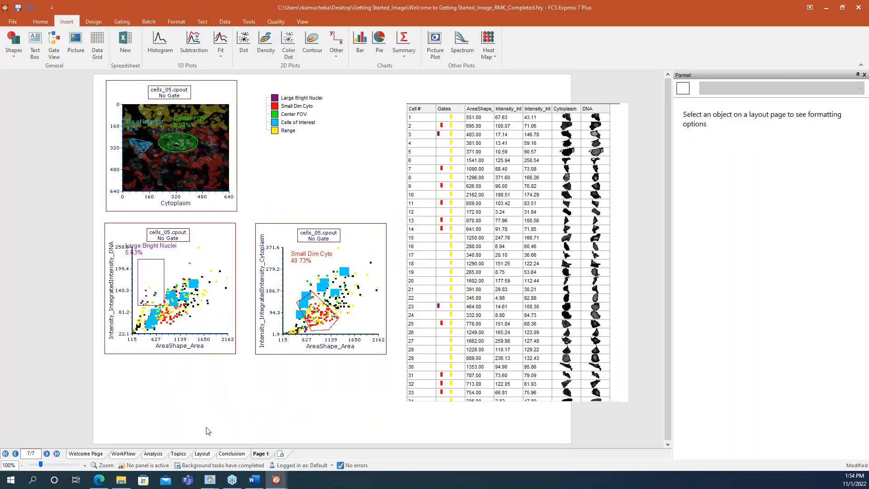
Switch to FCS Express and go to the Conclusion page of the layout.
click(227, 455)
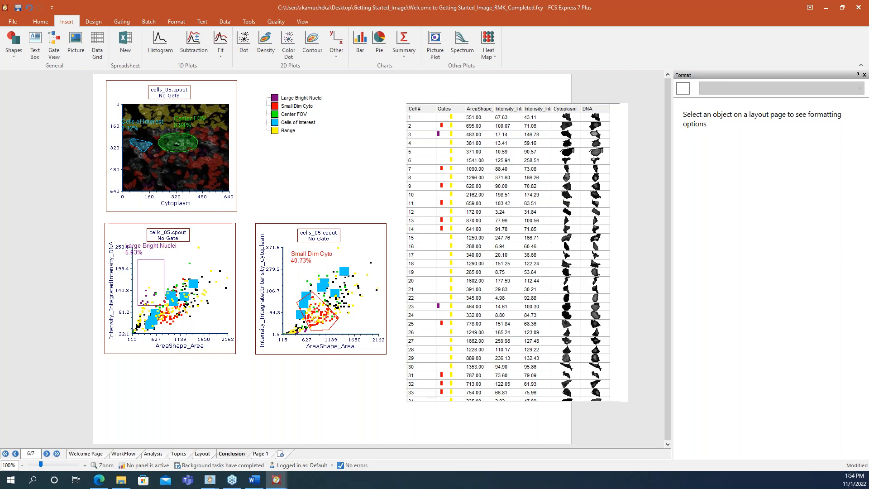